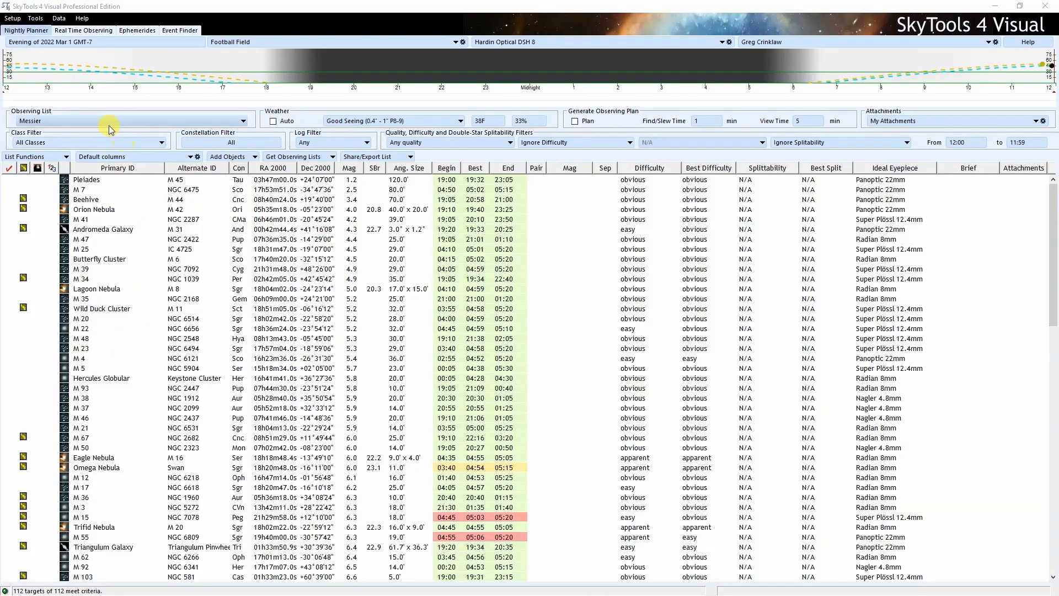
Set the planner's evening date to March 24, 2022
click(108, 44)
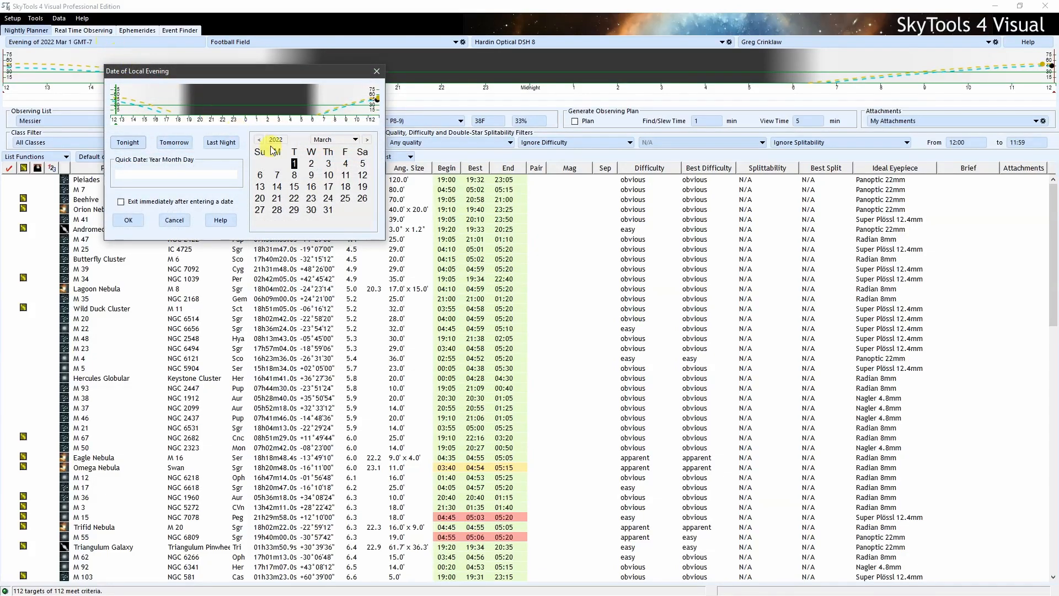
click(329, 200)
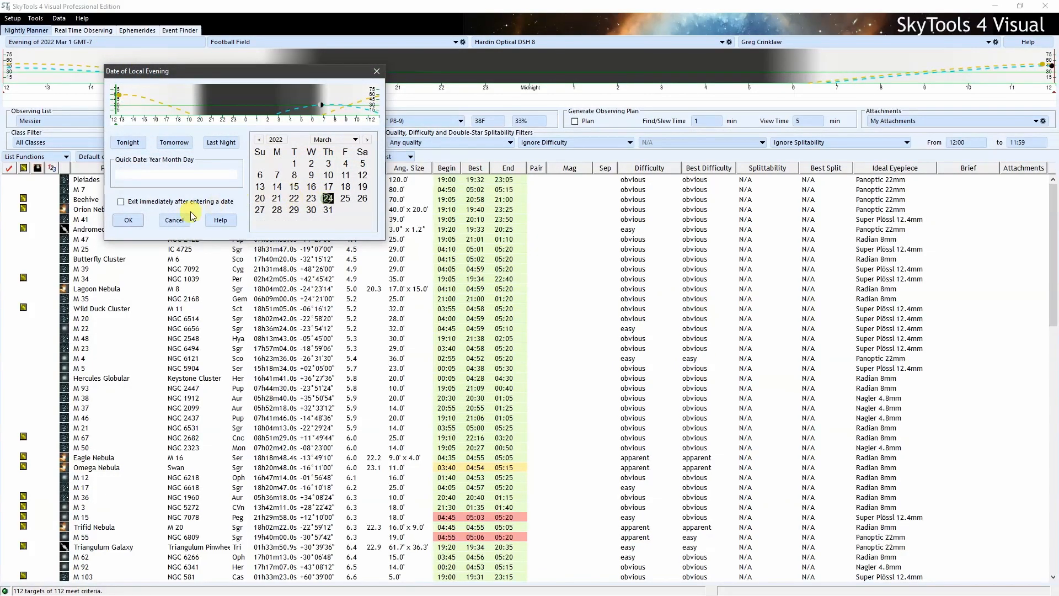
click(130, 220)
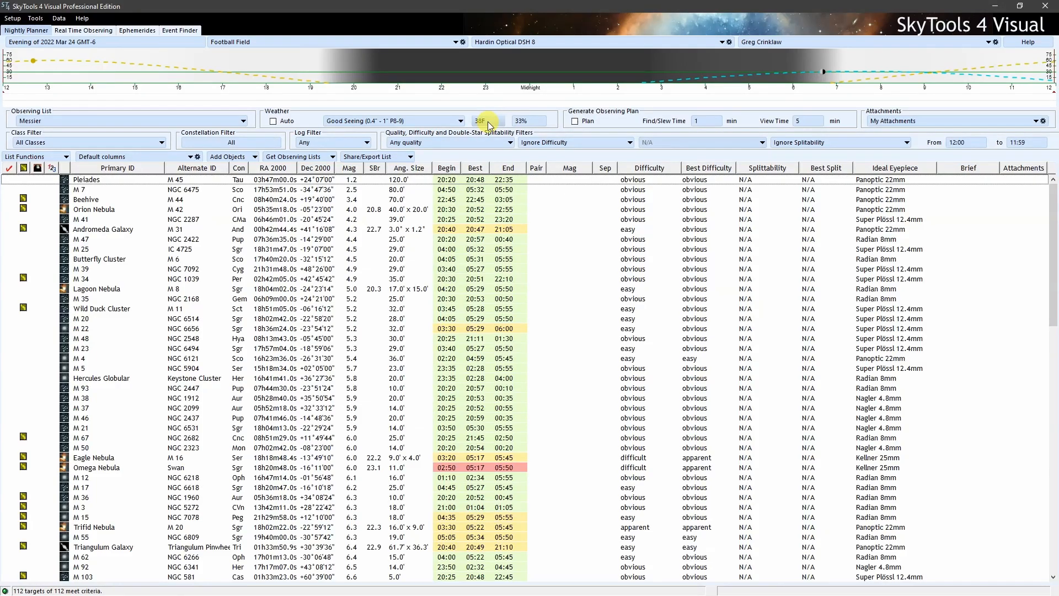
Set the weather conditions to a temperature of 40F and a humidity of 45%
scroll(488, 124, up, 2)
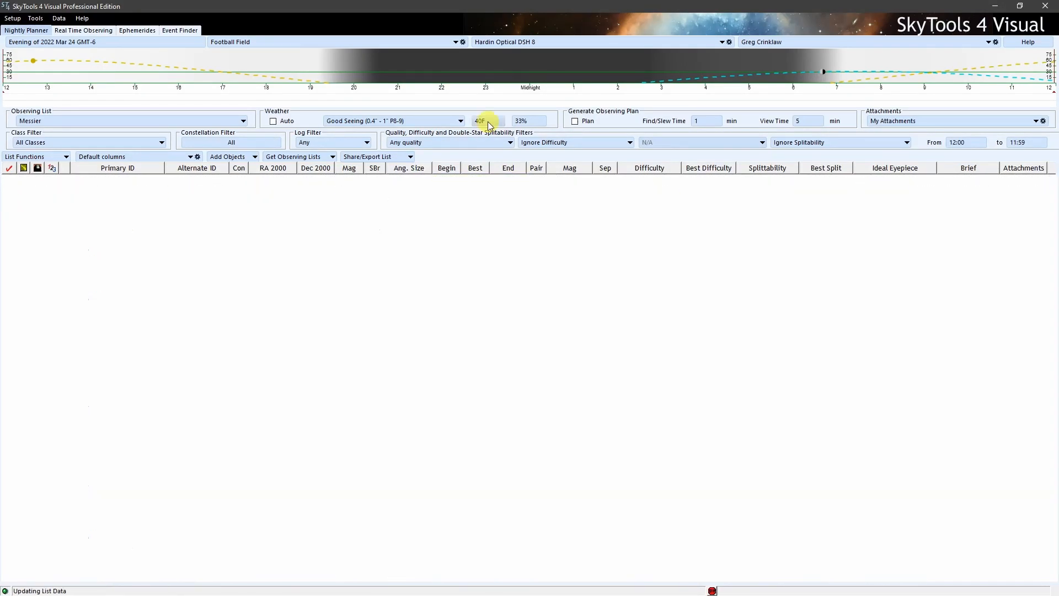
text(45)
key(Return)
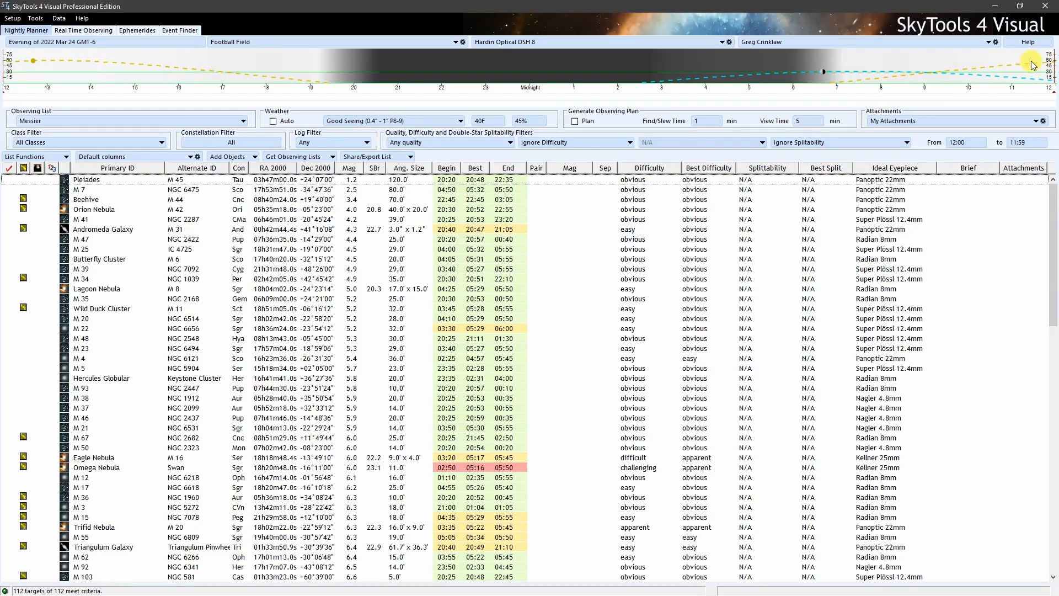
Limit the observing time range on the night graph to run from 19:00 to 01:00
drag(1053, 64, 574, 67)
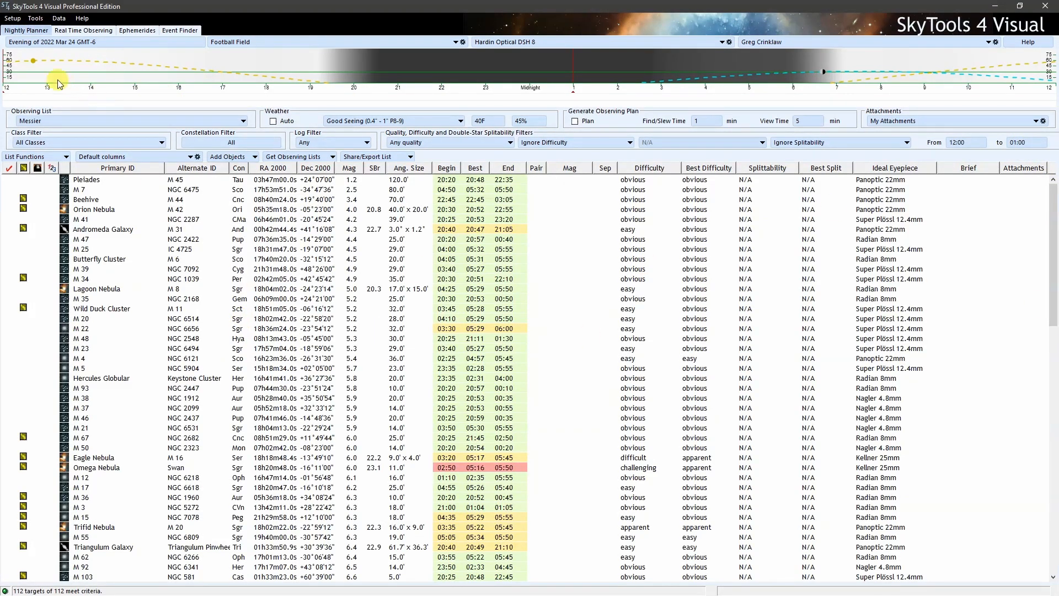
drag(8, 75, 310, 84)
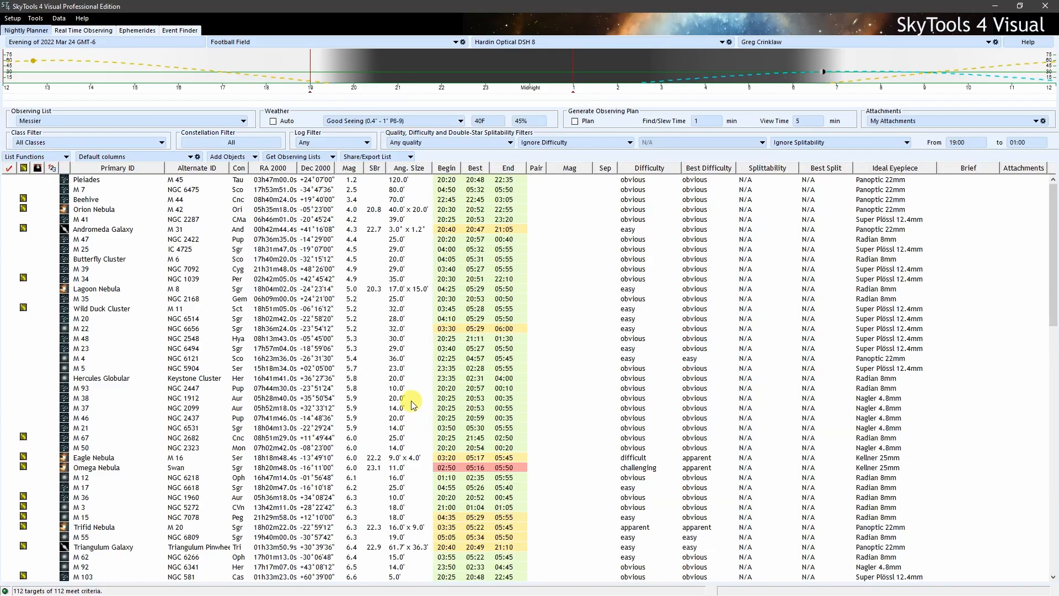
Create a new observing list titled "March 24" in the Default folder
click(40, 158)
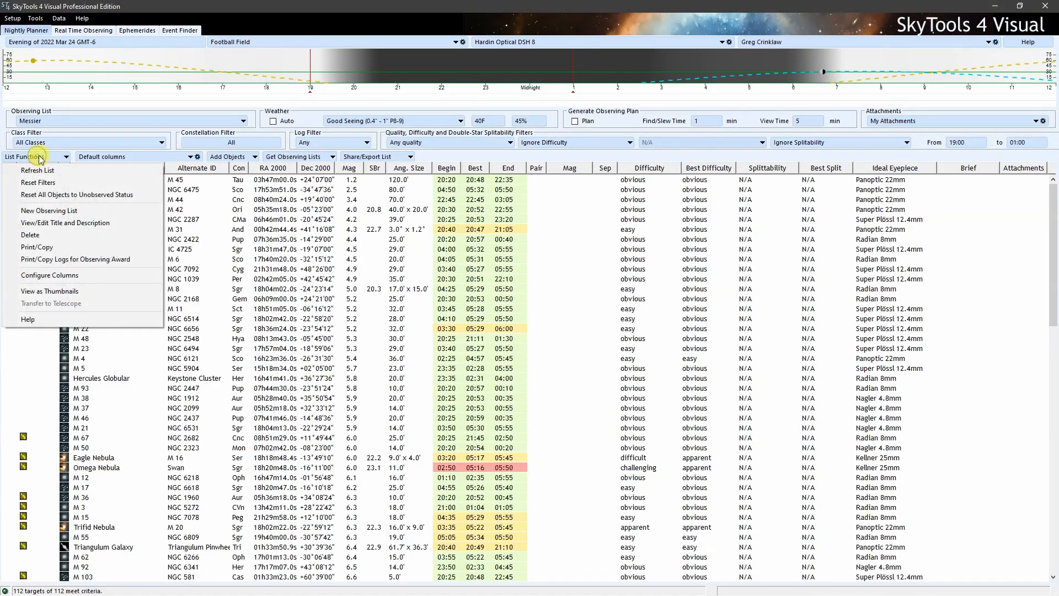
click(67, 212)
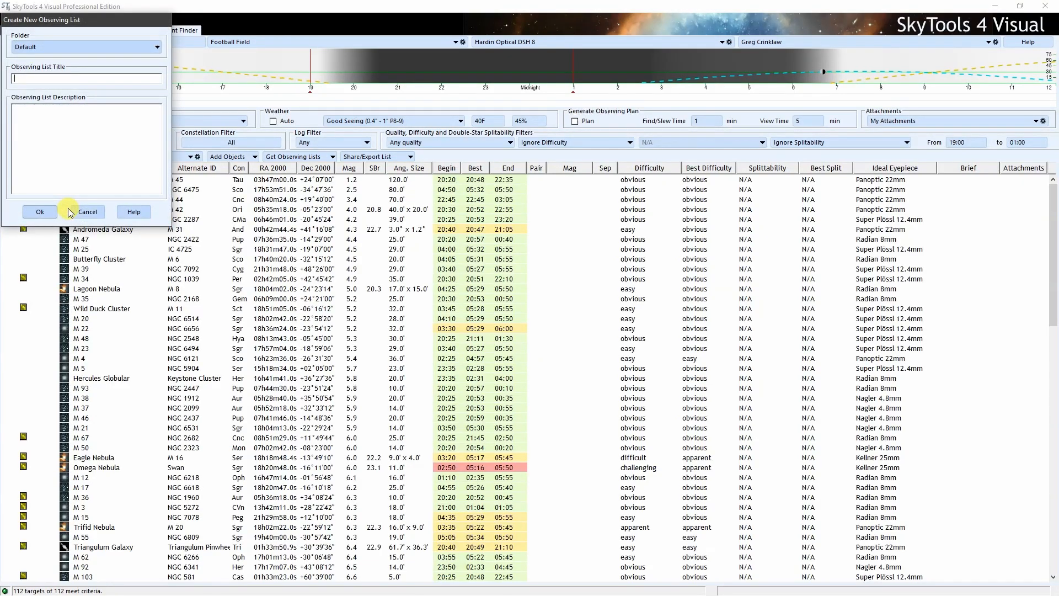
text(March 24)
key(Return)
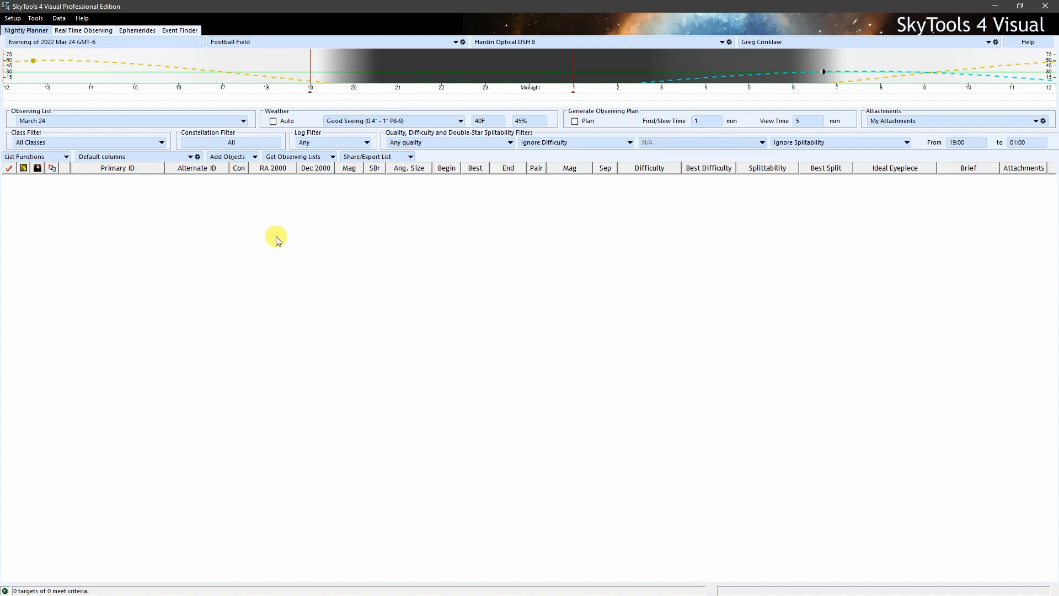
Generate a normal-size Showpieces nightly list named "2022 Mar 24 at Football Field", overwriting the existing list
click(290, 160)
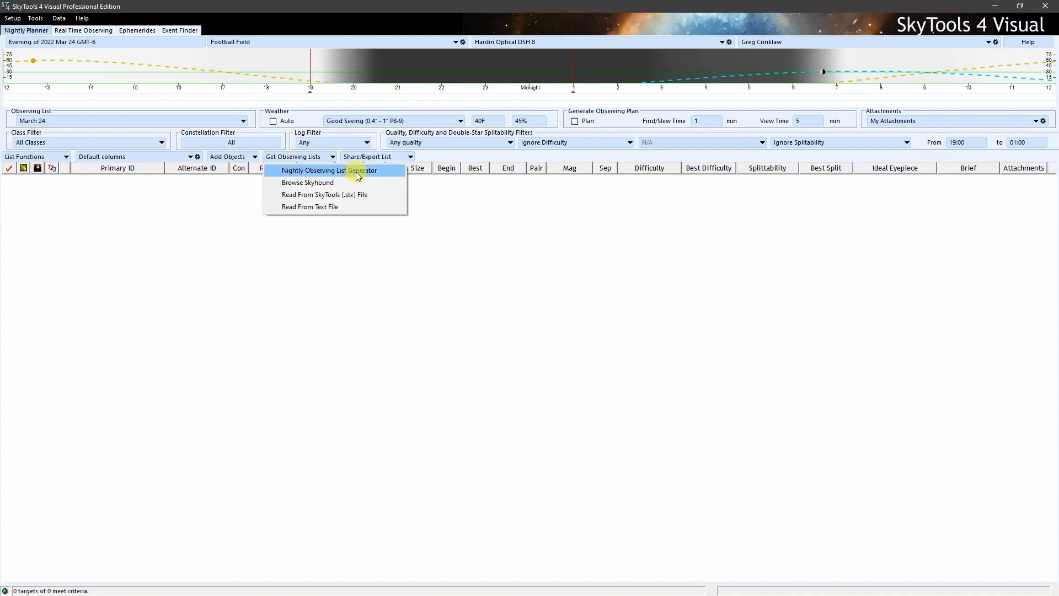
click(357, 176)
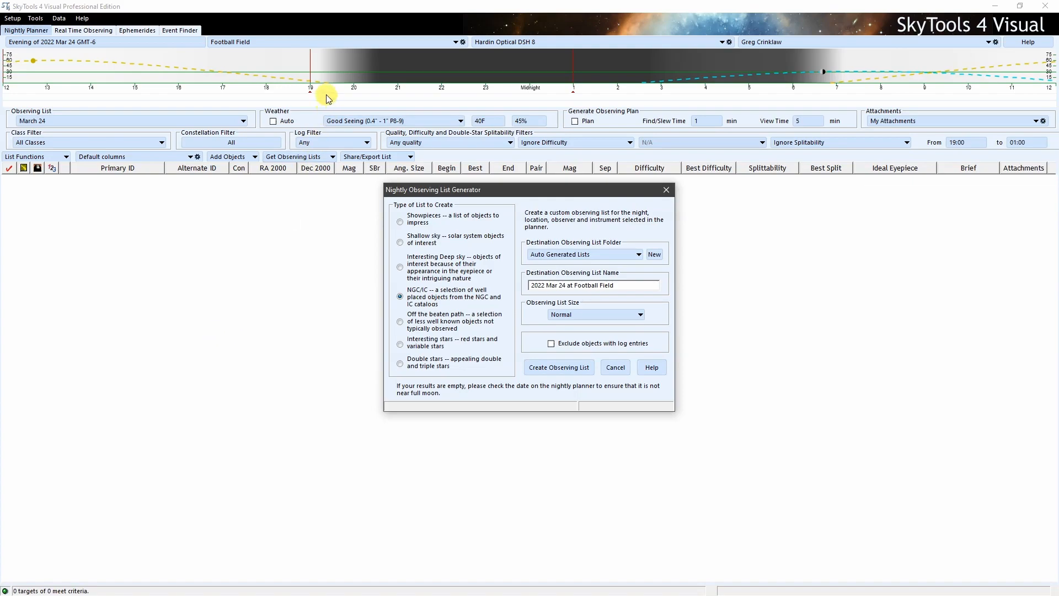
mouse_move(516, 79)
click(400, 222)
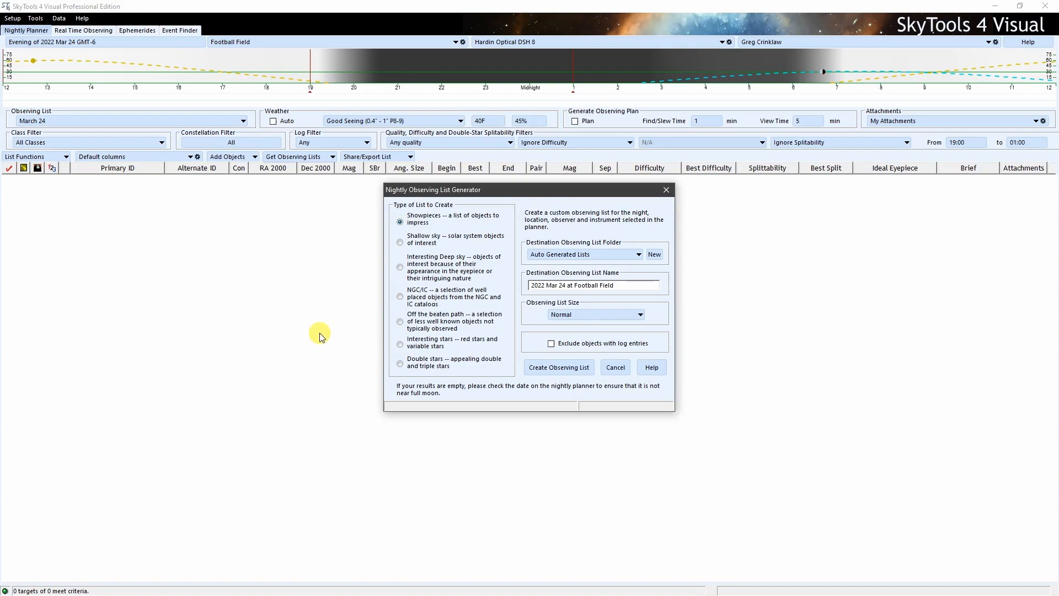
click(570, 369)
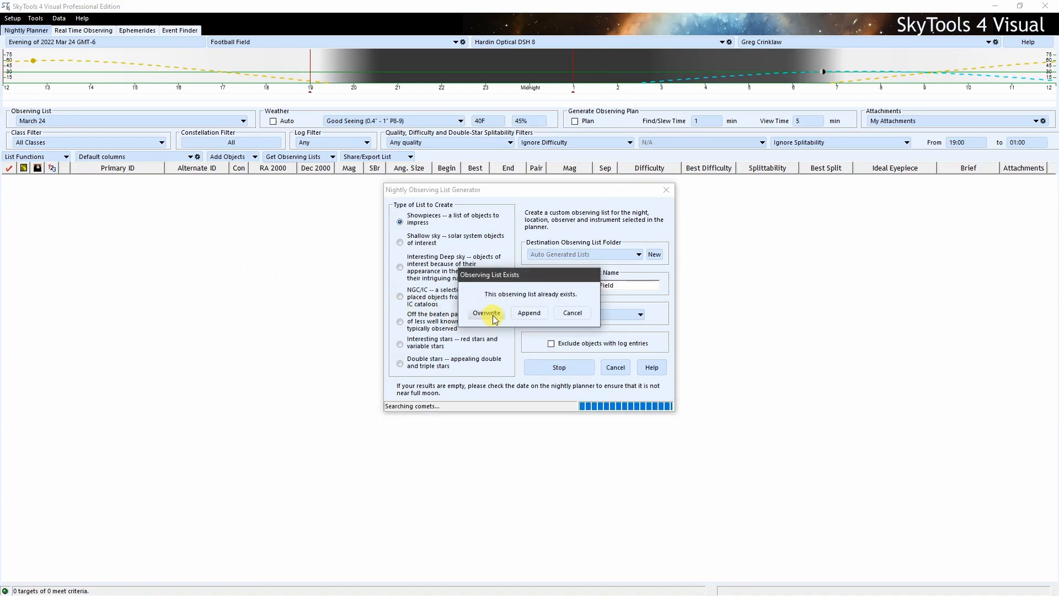
click(488, 313)
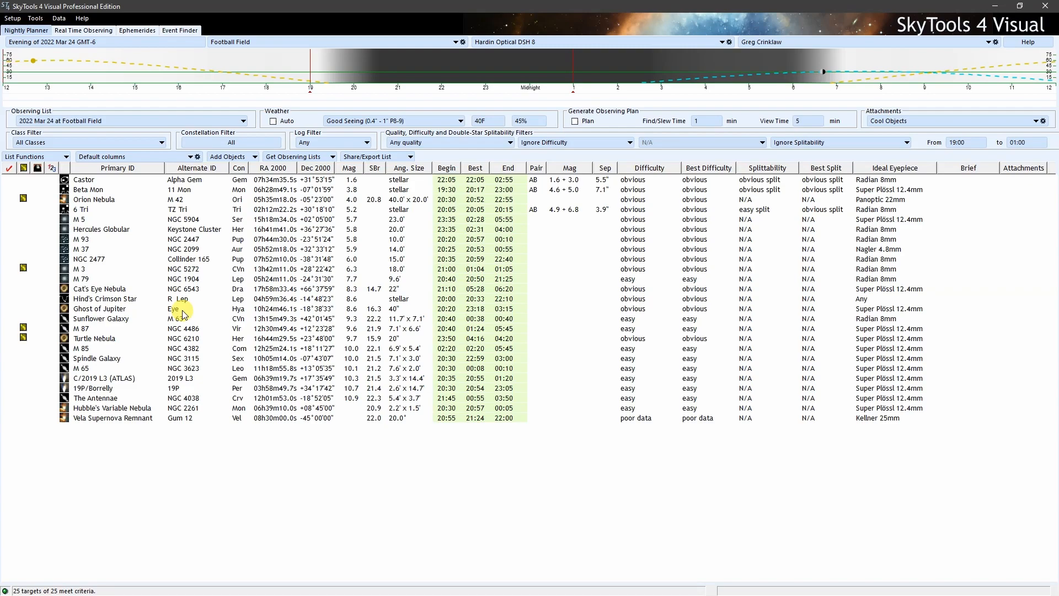
Check all generated showpiece targets and copy them to the March 24 list in the Default folder
click(9, 171)
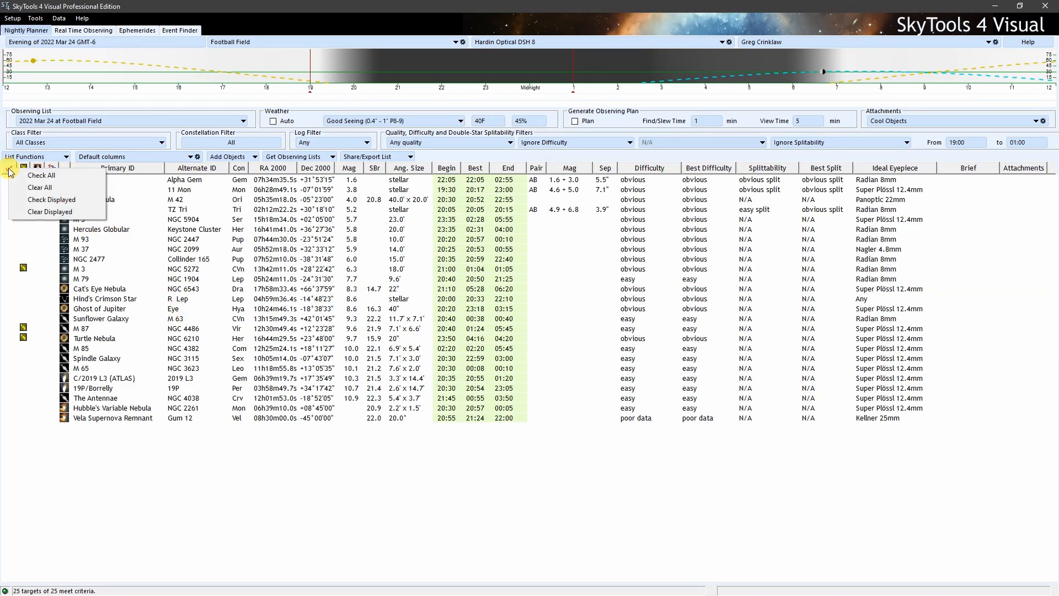
click(74, 177)
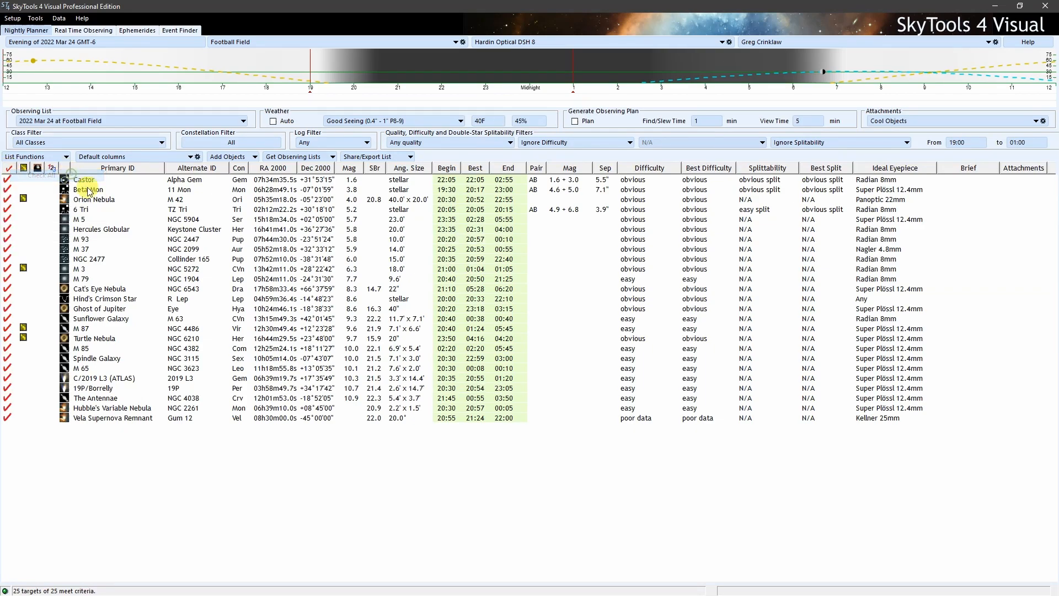
right_click(7, 184)
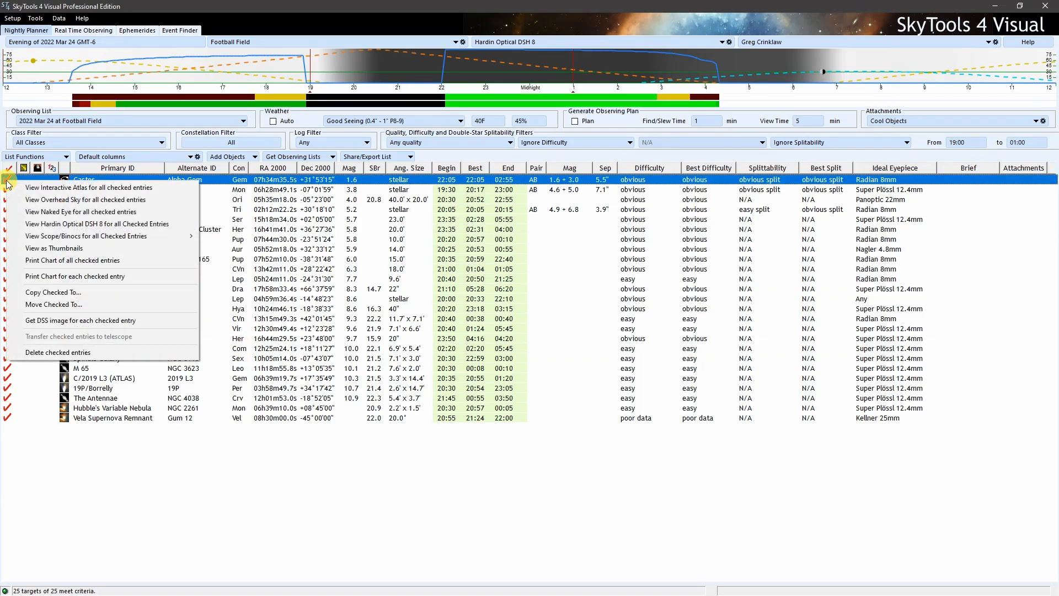
click(114, 293)
click(71, 350)
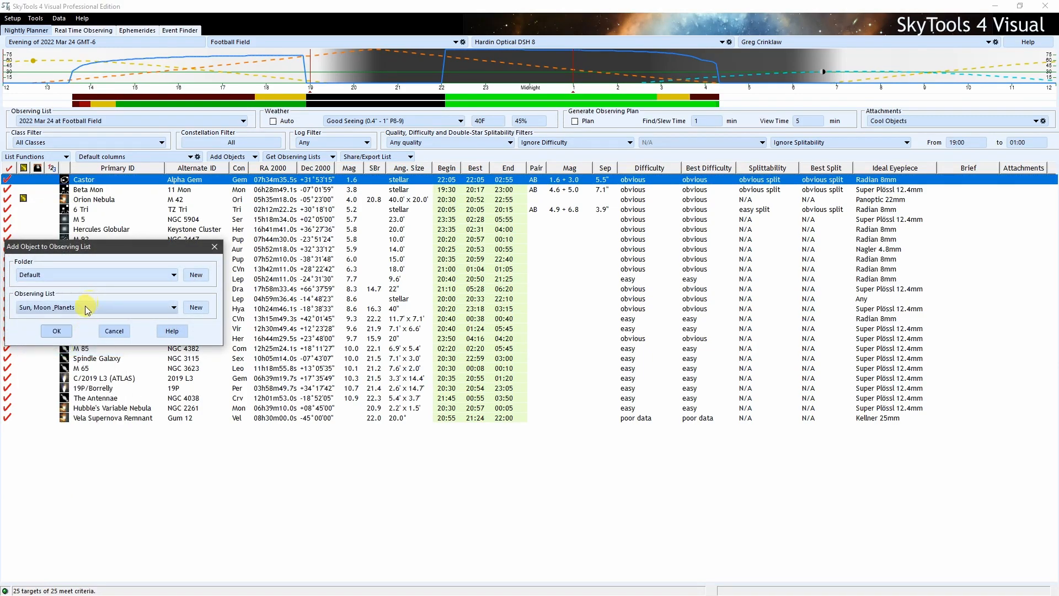
click(87, 309)
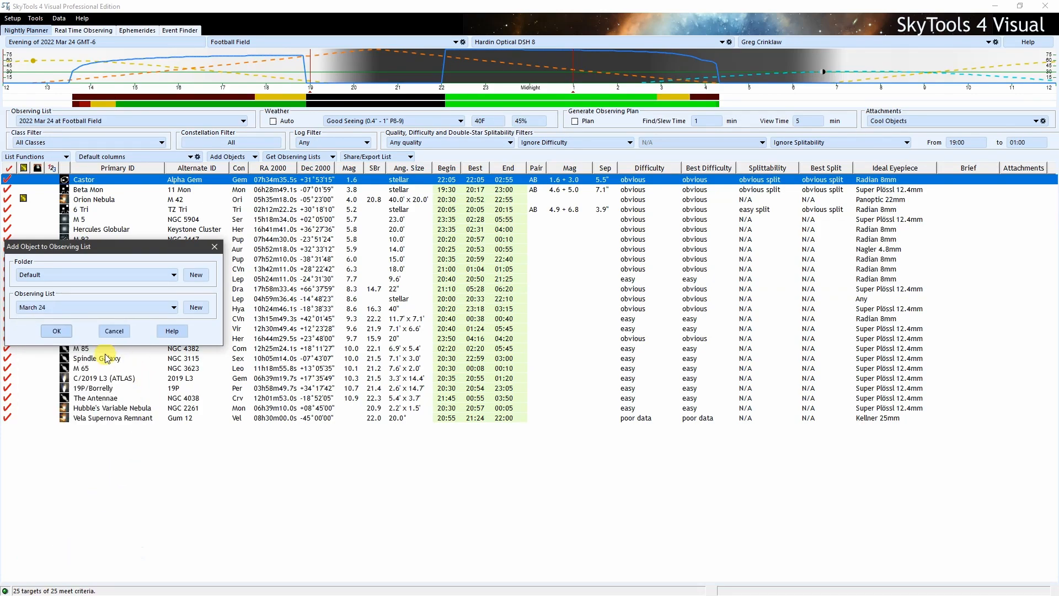
click(57, 330)
click(550, 337)
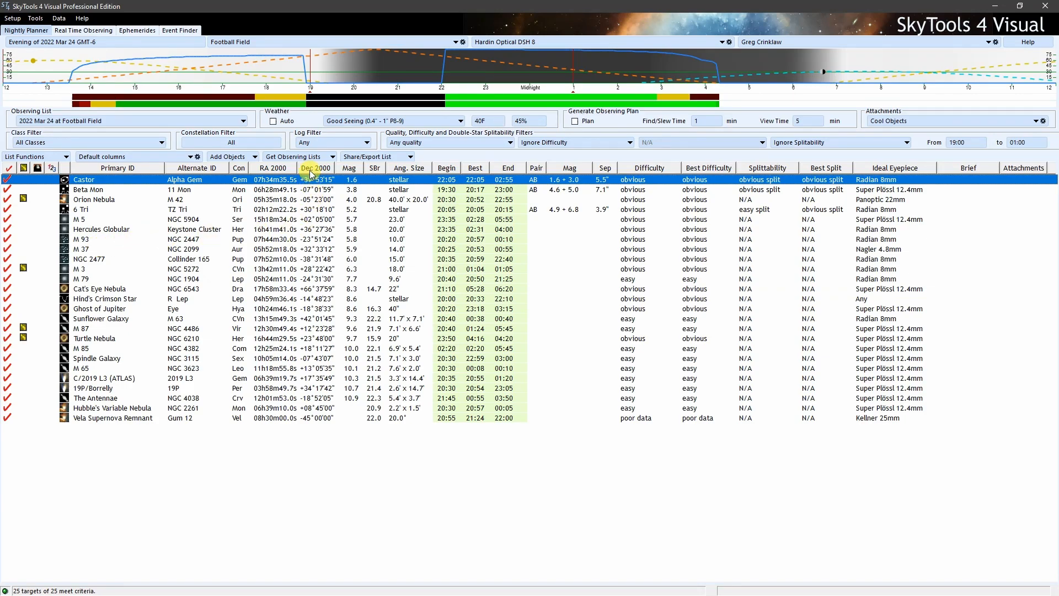
Generate an NGC/IC nightly observing list, overwriting the existing "2022 Mar 24 at Football Field" list
click(309, 158)
click(326, 170)
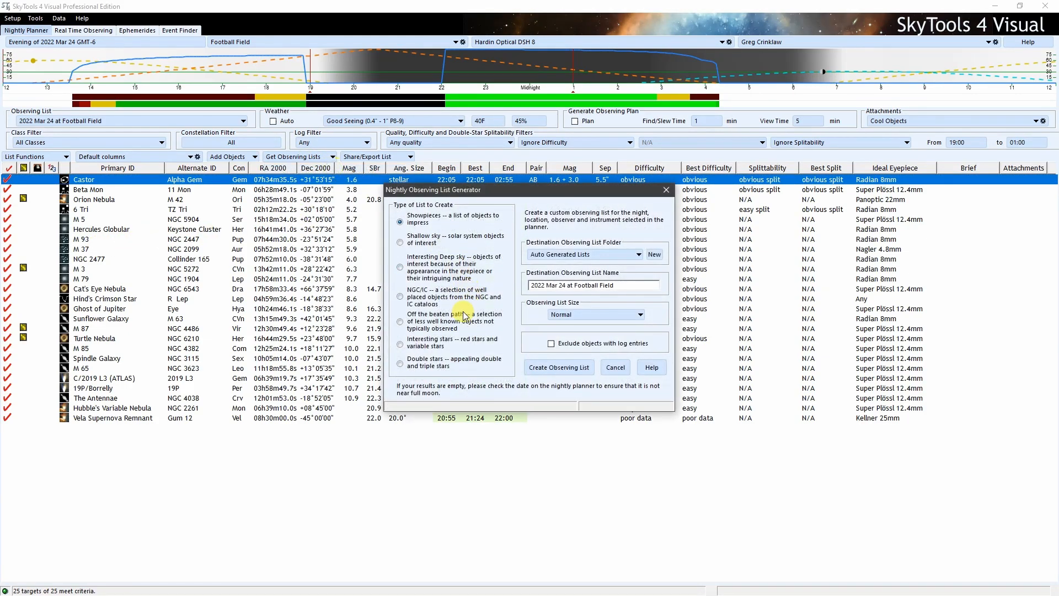
click(402, 297)
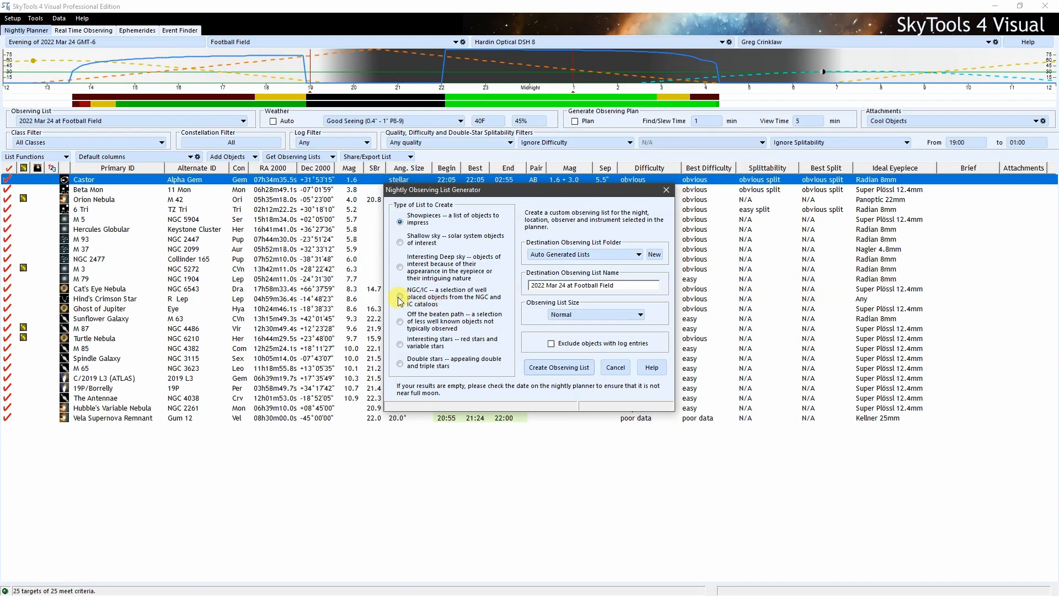
click(574, 368)
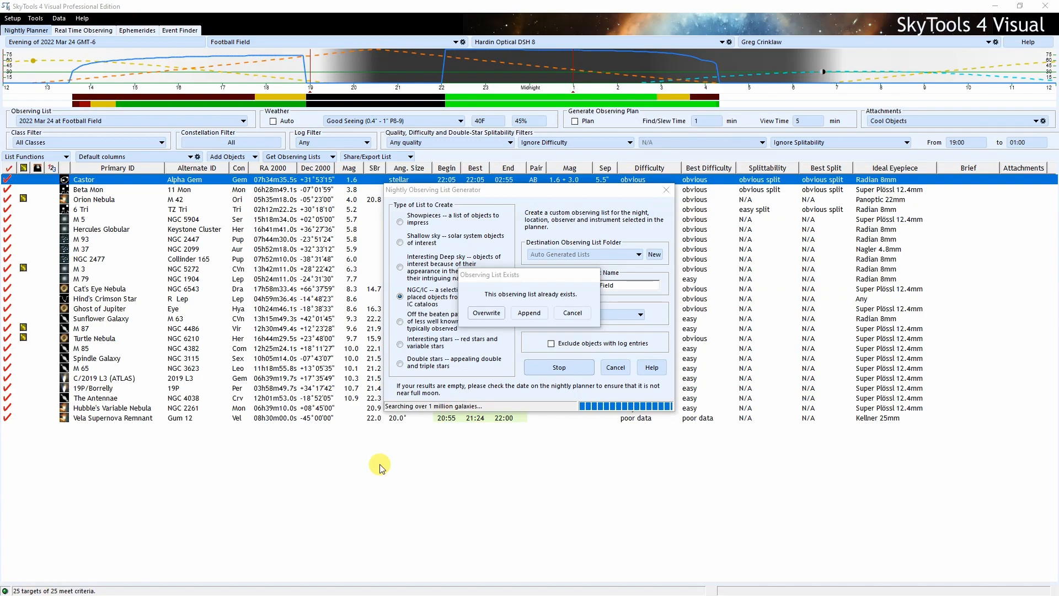
click(491, 315)
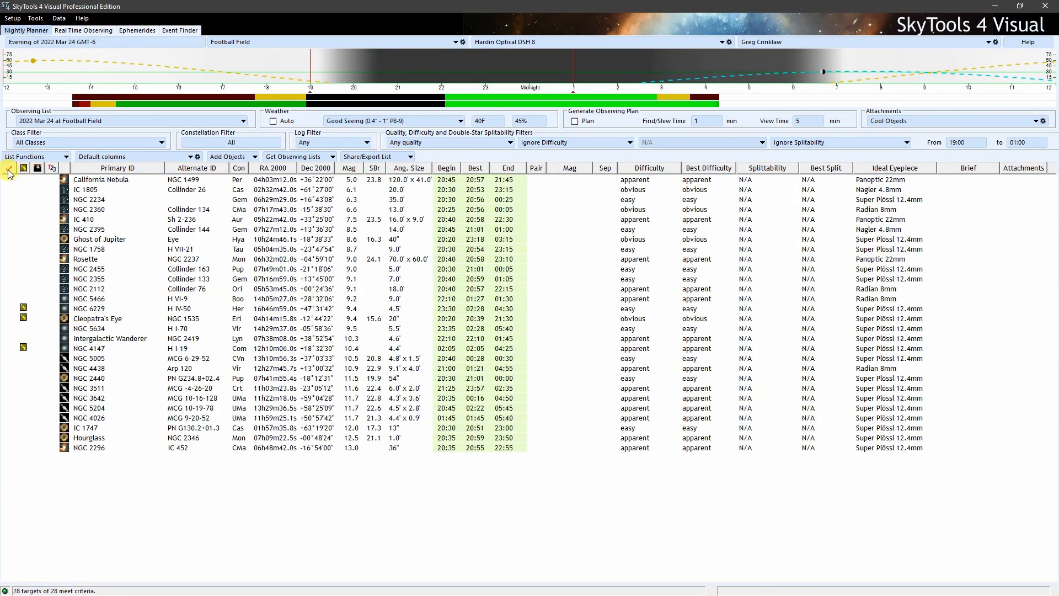
Check all generated NGC/IC targets and copy them to the March 24 list in the Default folder
click(8, 173)
click(15, 183)
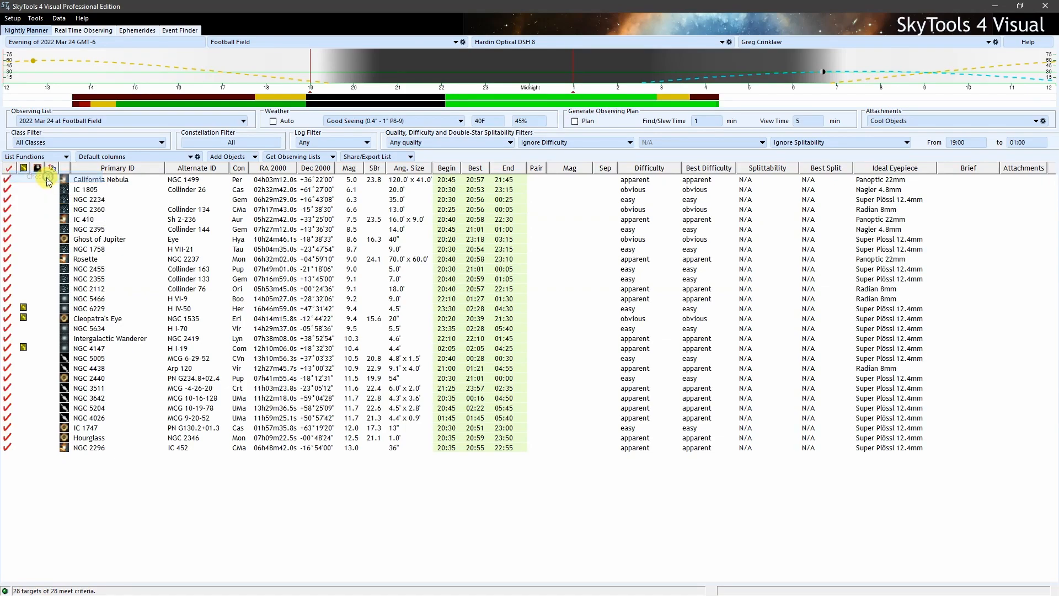
right_click(14, 184)
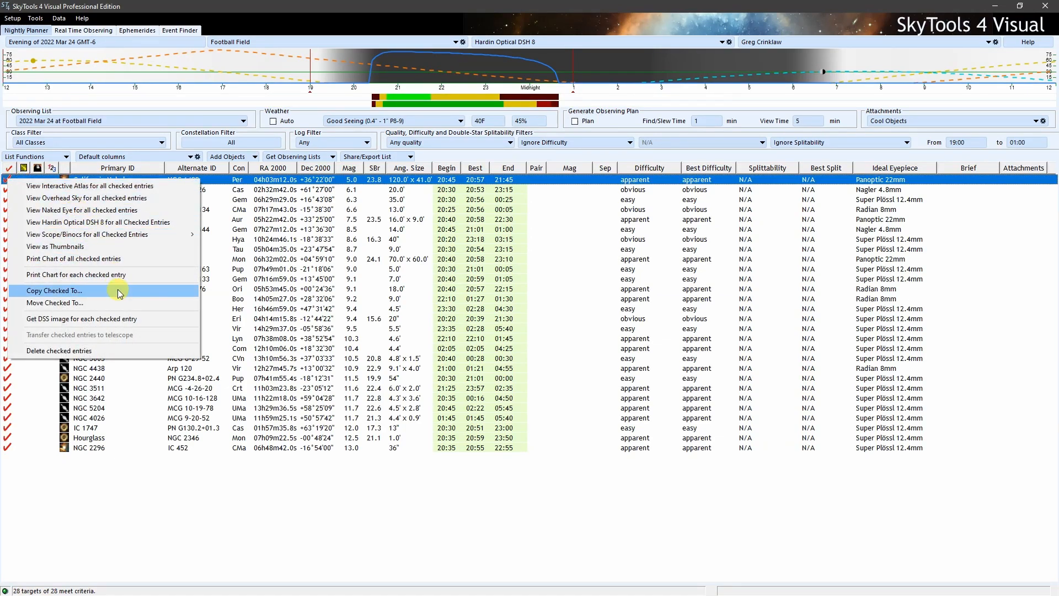
click(119, 291)
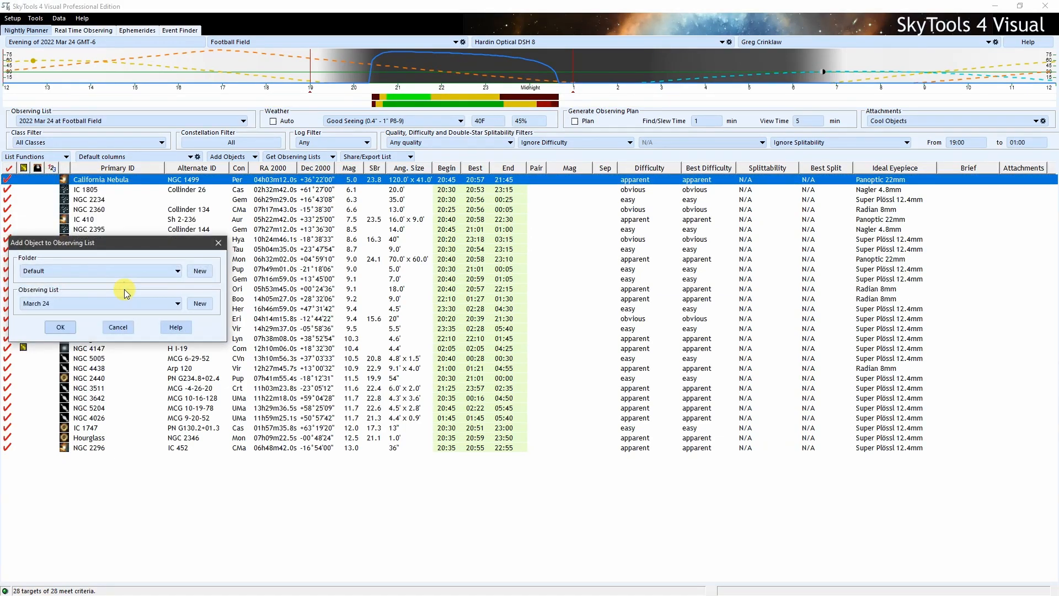
click(62, 326)
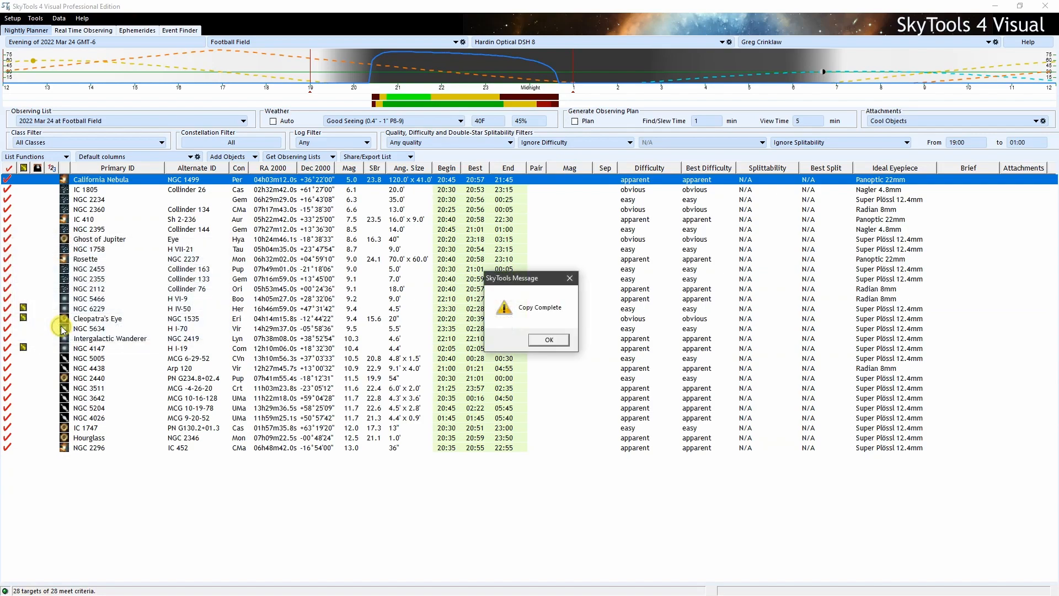
click(546, 340)
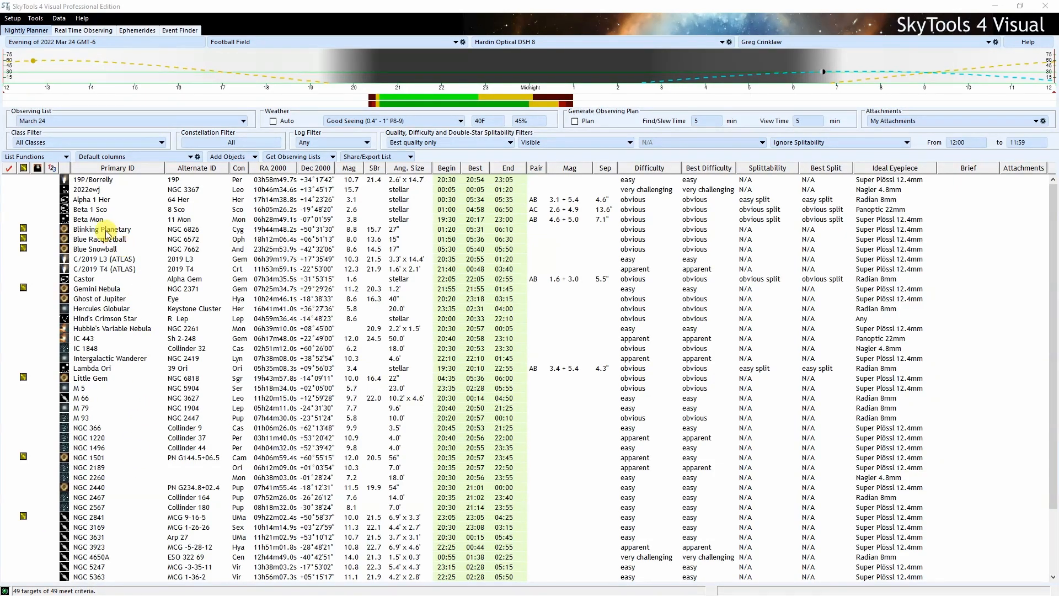
Check all targets in the March 24 list that have log entries and delete the checked entries
right_click(24, 173)
click(83, 184)
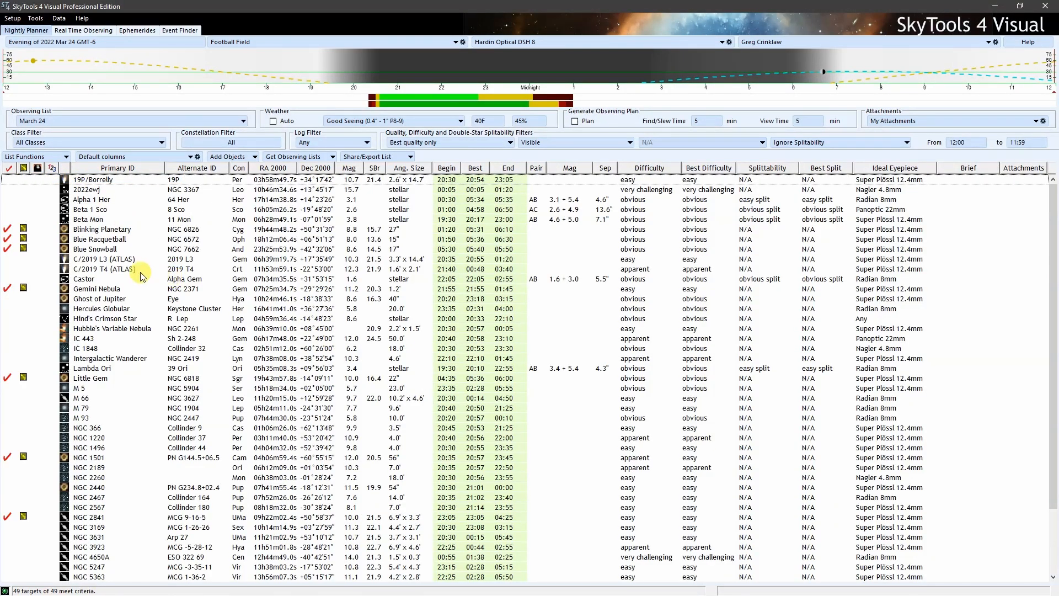
right_click(8, 233)
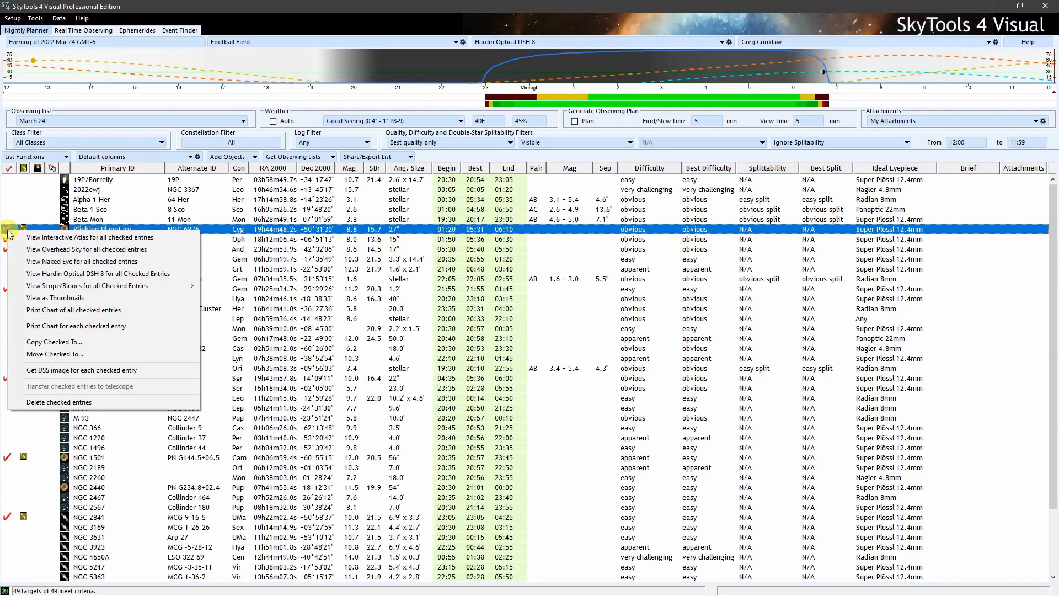
click(102, 404)
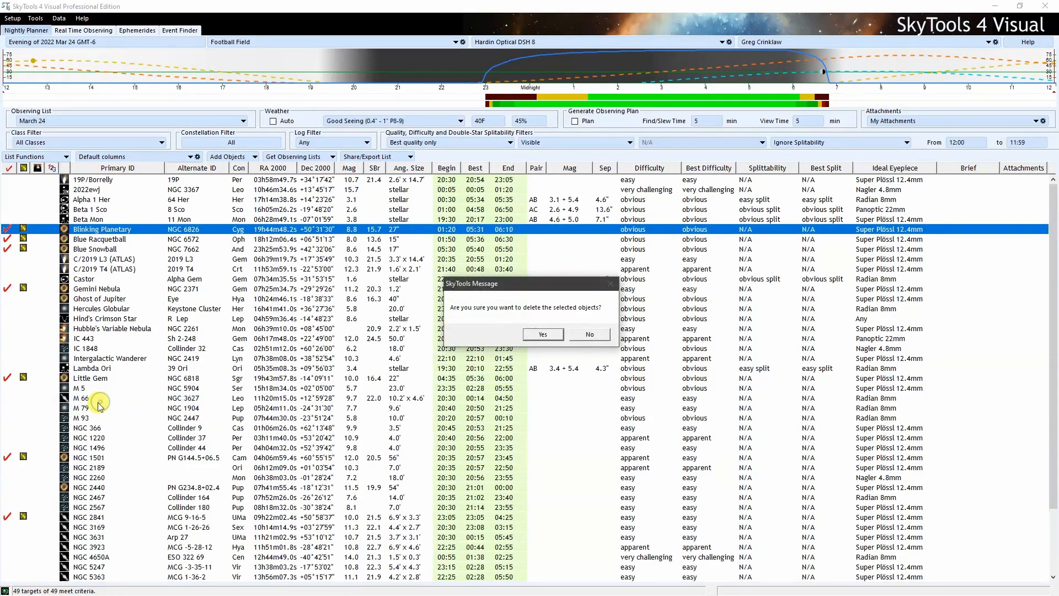
click(538, 338)
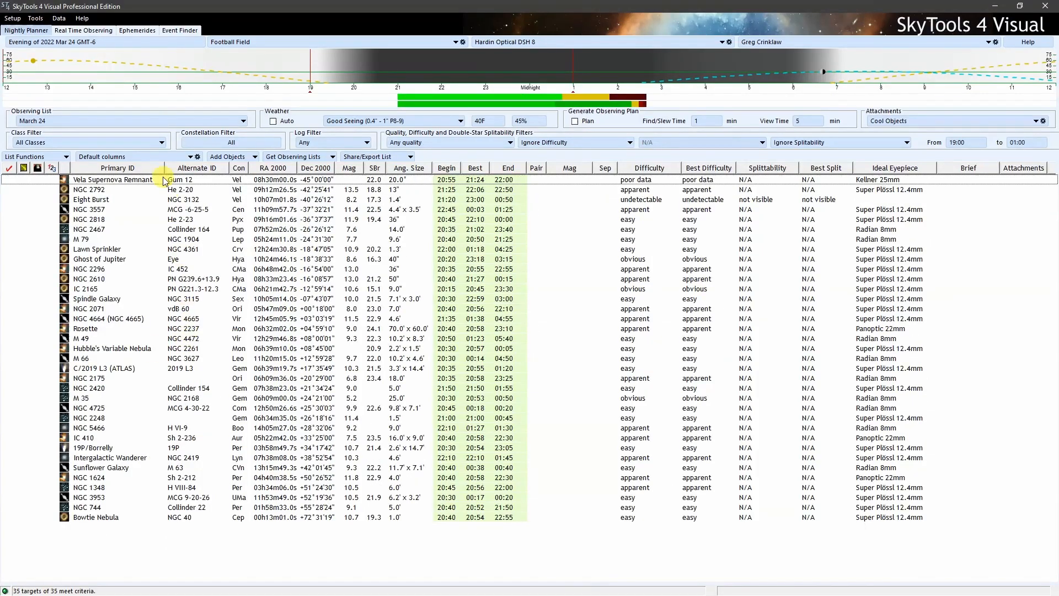
Switch the observing list to Cool Objects in the Deep Sky folder
click(141, 122)
scroll(30, 177, up, 5)
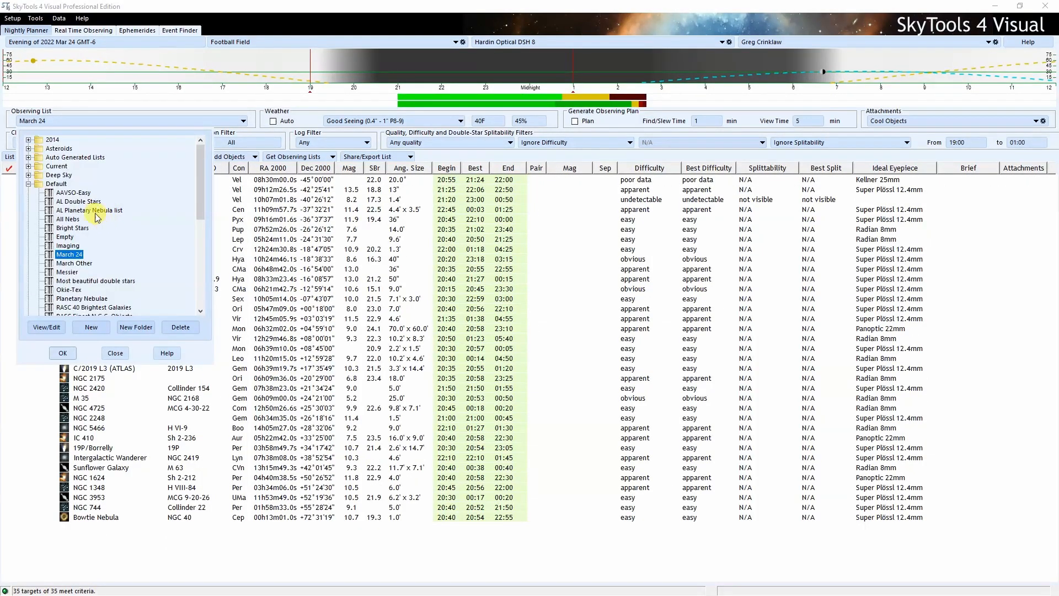
click(74, 237)
click(63, 353)
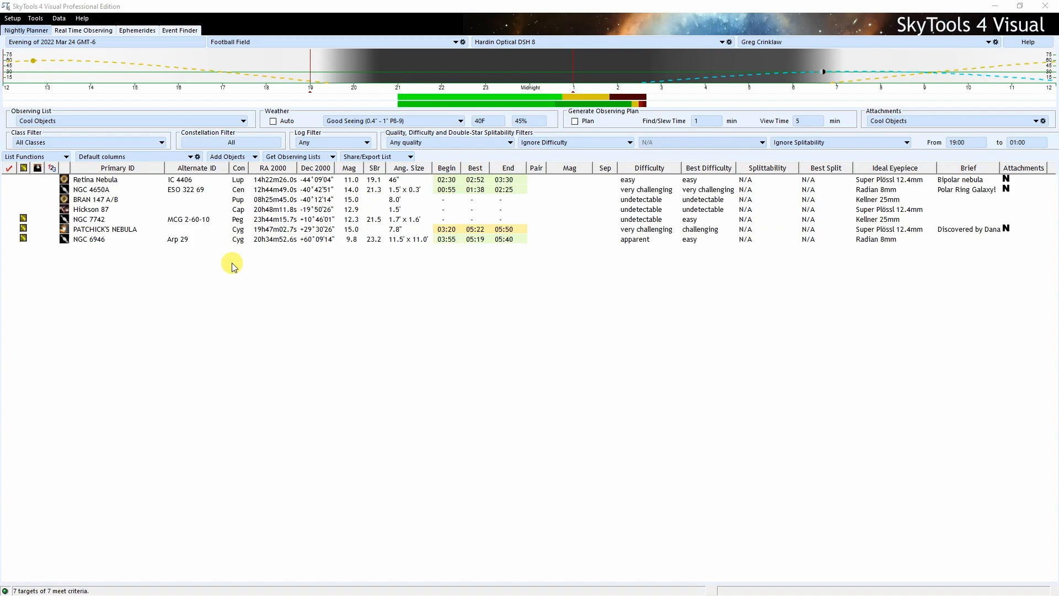
Filter the Cool Objects targets to best quality only and visible at any difficulty
click(441, 146)
click(449, 181)
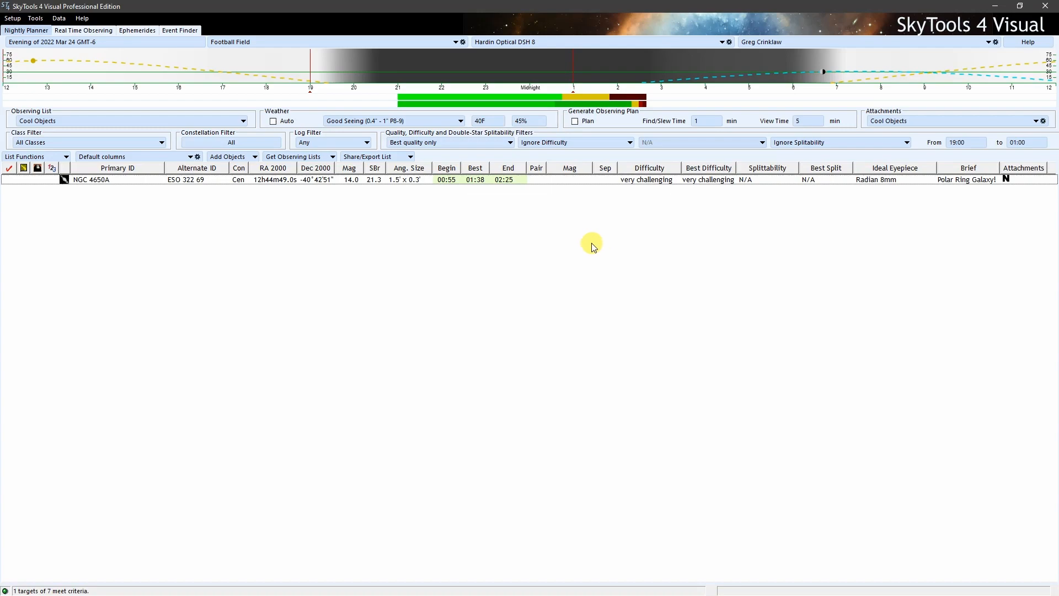
click(565, 143)
click(574, 167)
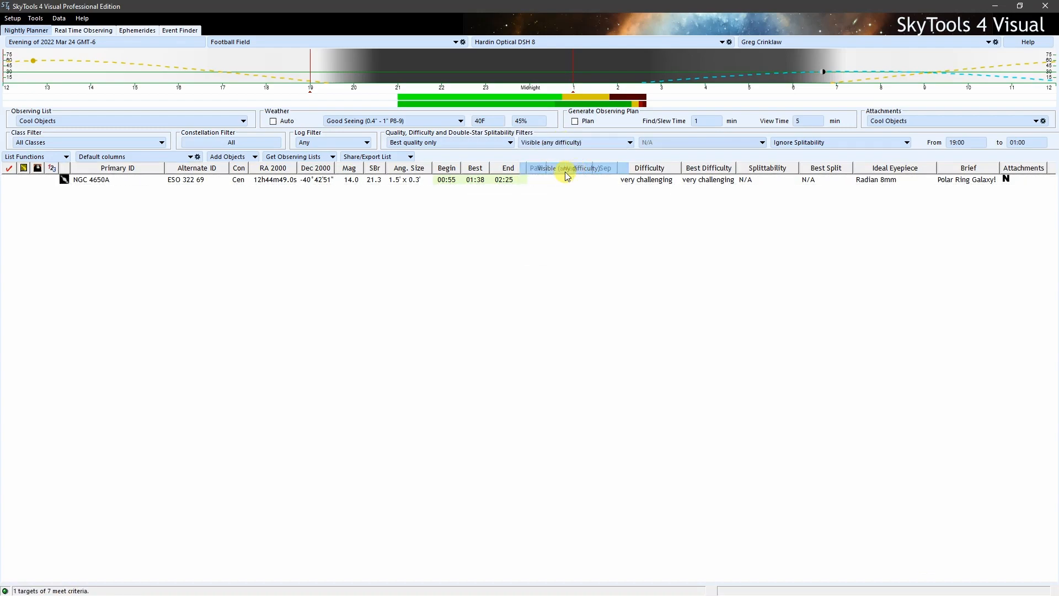
Copy the NGC 4650A target to the March 24 list in the Default folder
click(159, 181)
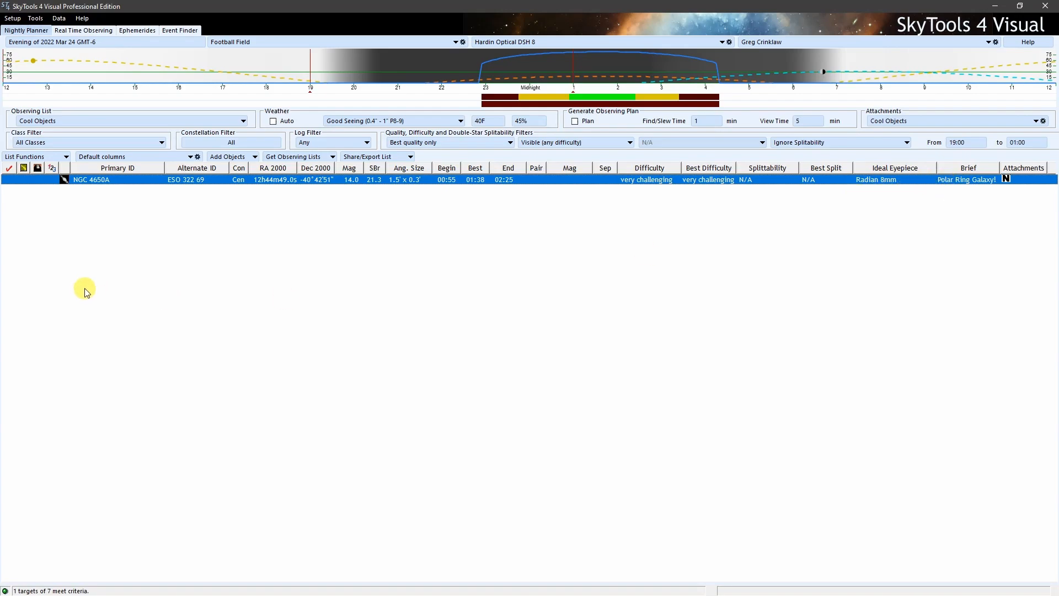
right_click(107, 181)
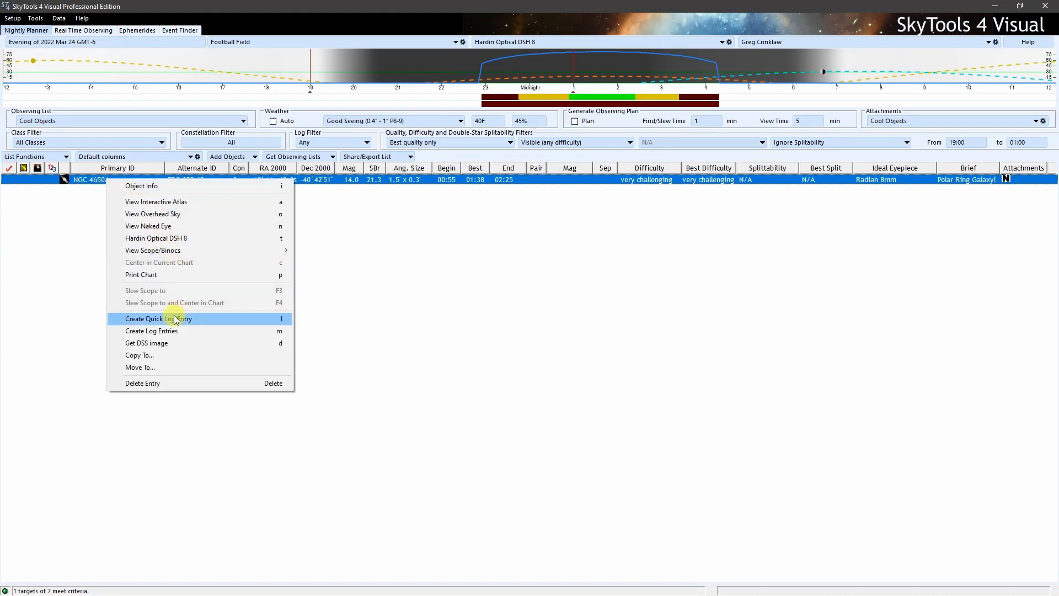
click(174, 354)
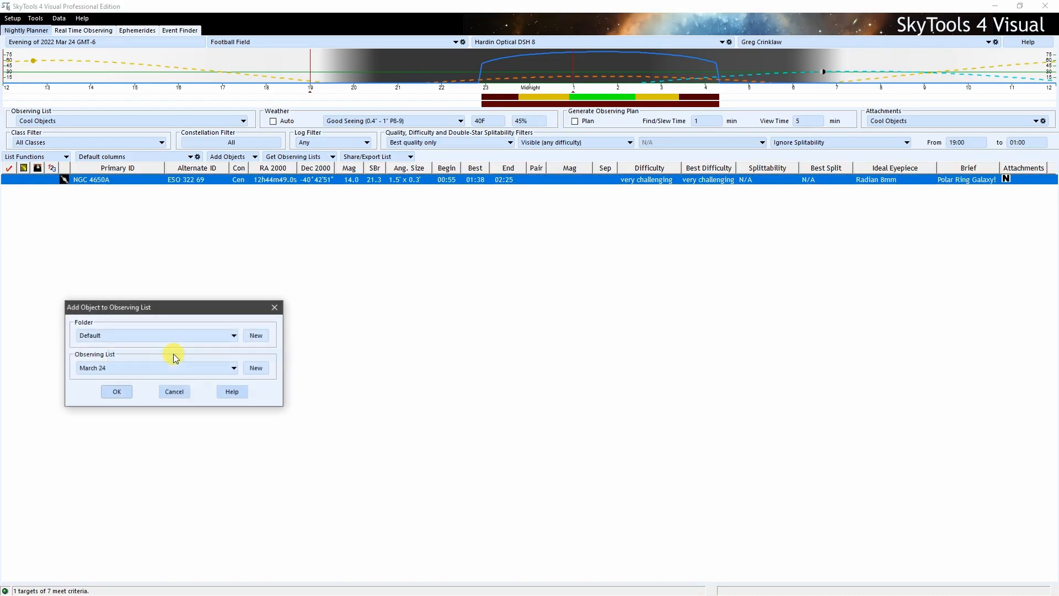
click(121, 388)
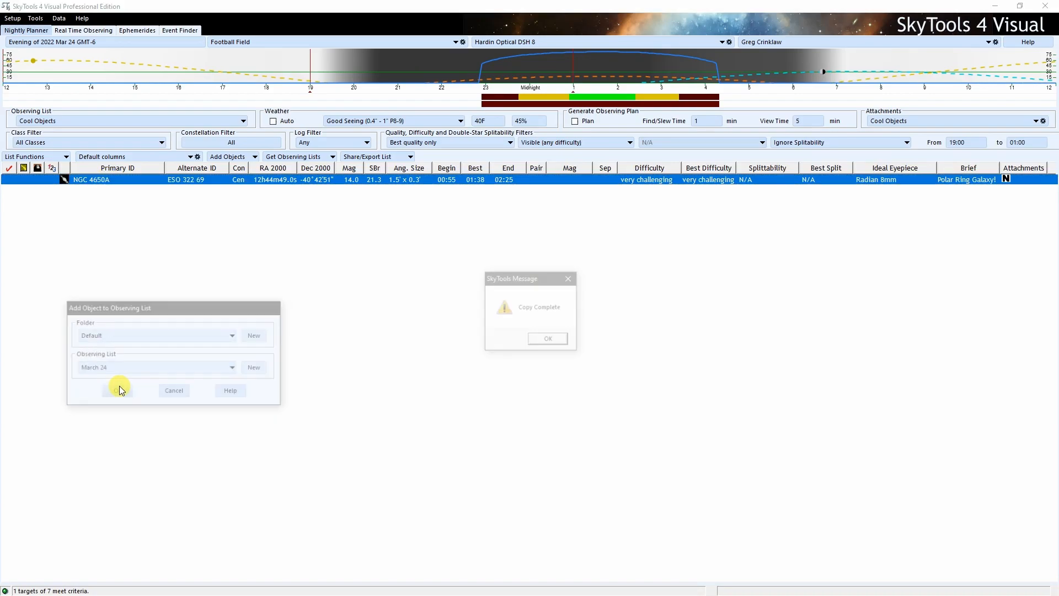
click(540, 342)
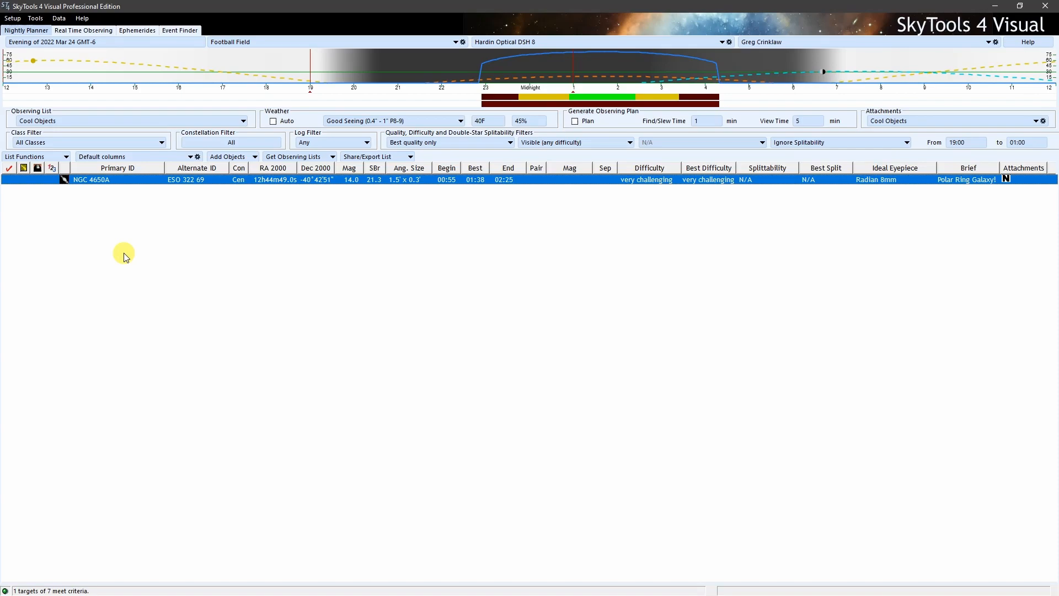
Open the Current Comets list from the Current folder and set its quality filter to fair quality or better
click(101, 121)
scroll(90, 173, up, 1)
click(28, 166)
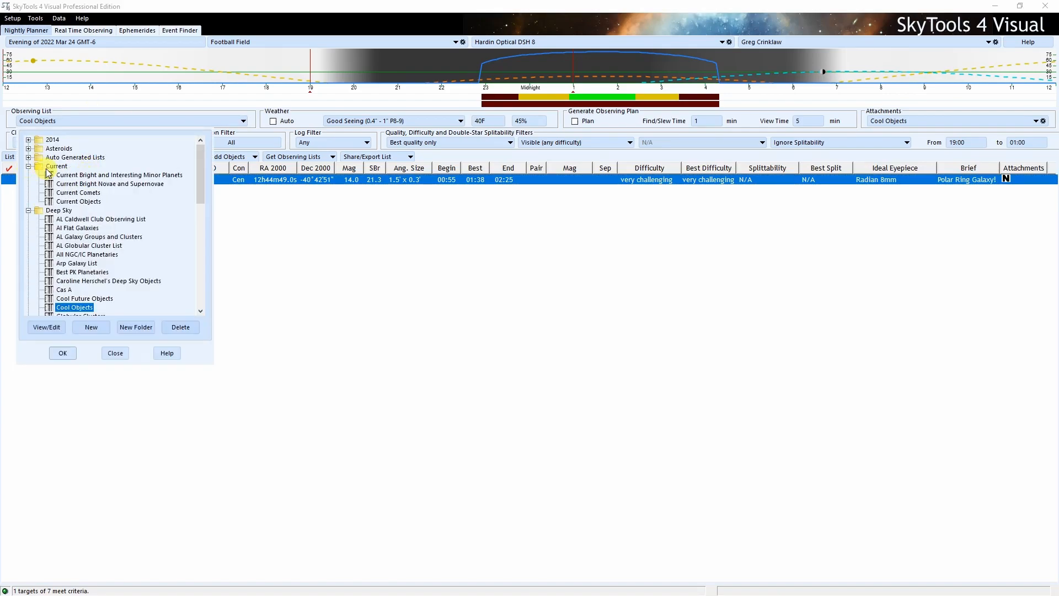
click(97, 192)
click(62, 352)
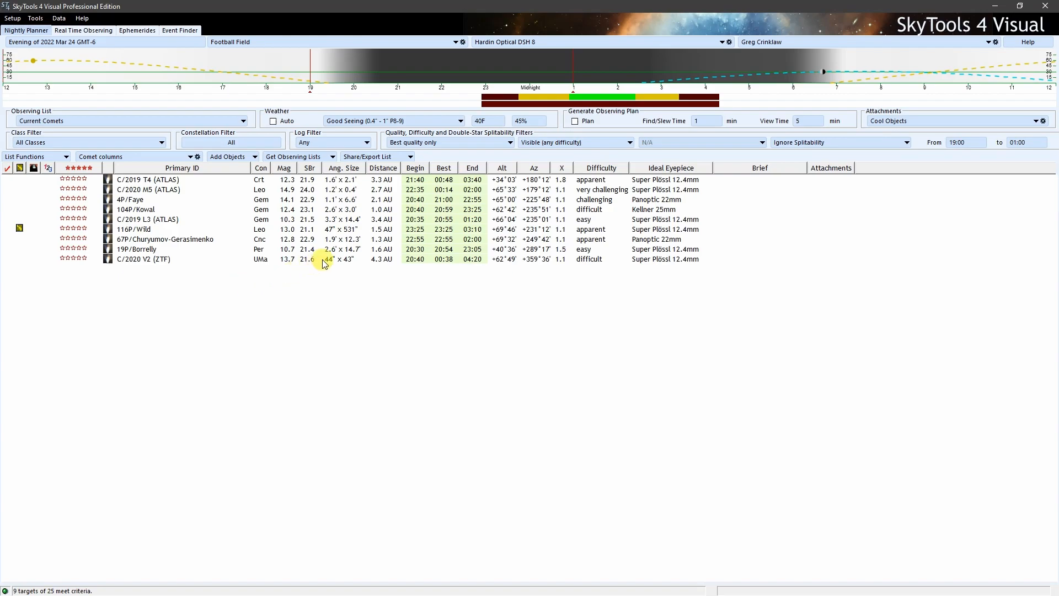
click(446, 145)
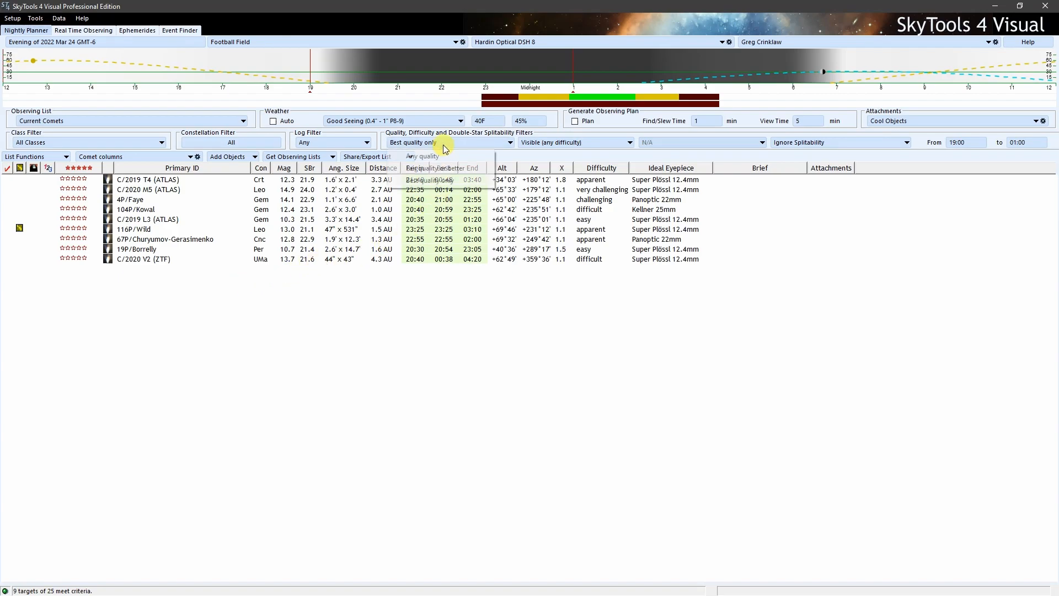
click(445, 168)
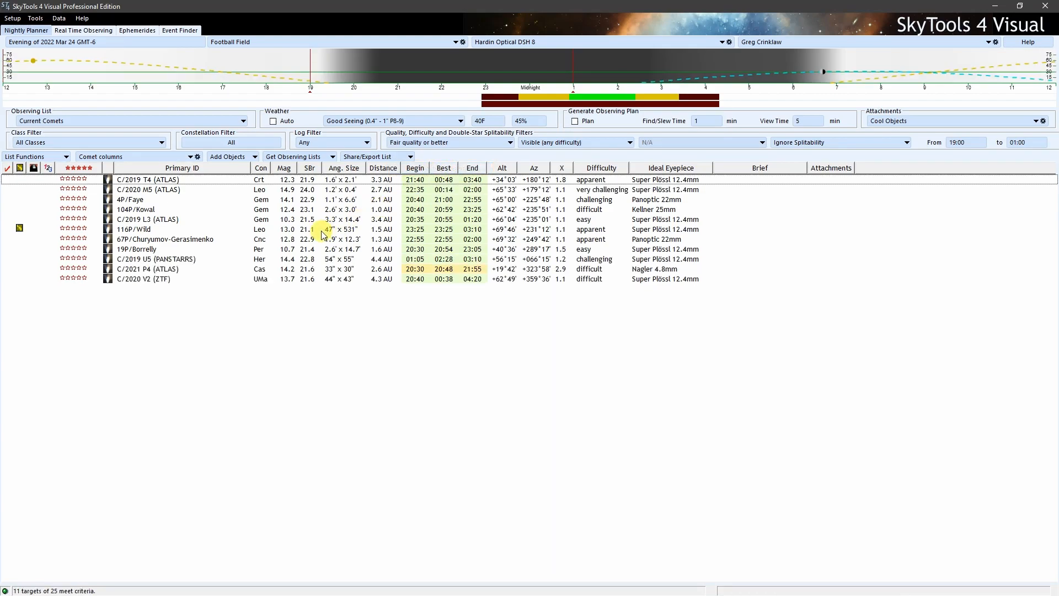
Check all filtered comets and copy the checked entries to the March 24 list
click(7, 168)
click(35, 176)
right_click(11, 190)
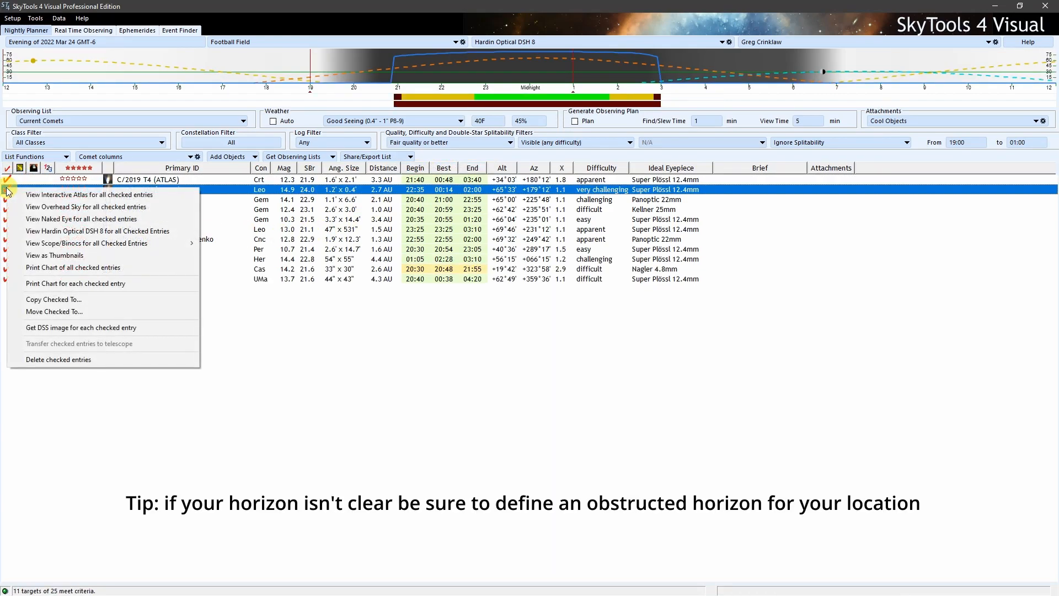
click(108, 300)
click(54, 339)
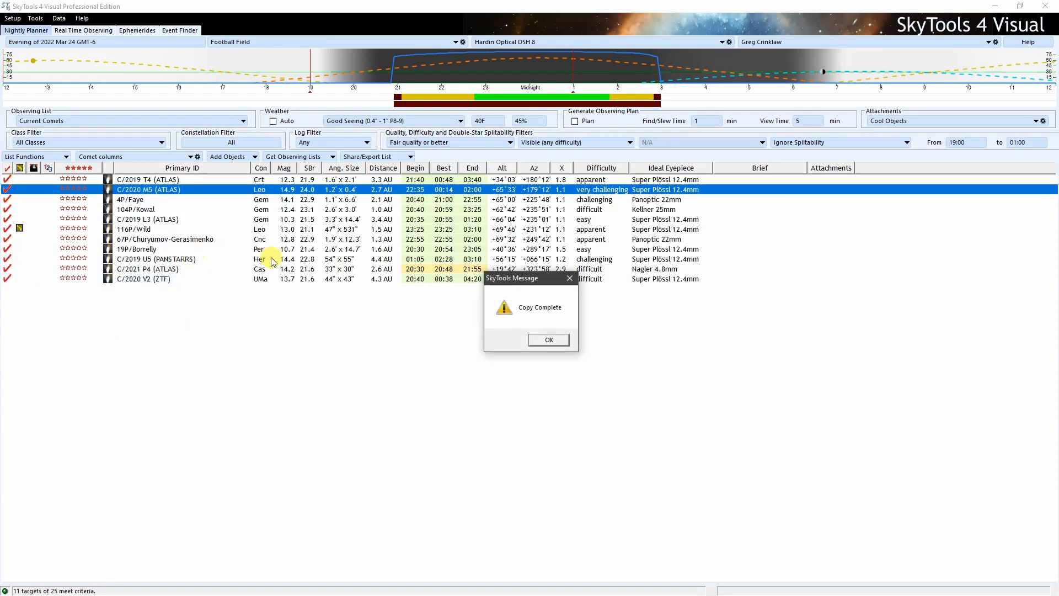
click(549, 339)
Open the Current Bright Novae and Supernovae list and copy AT2022fkq to the March 24 list in the Default folder
click(95, 120)
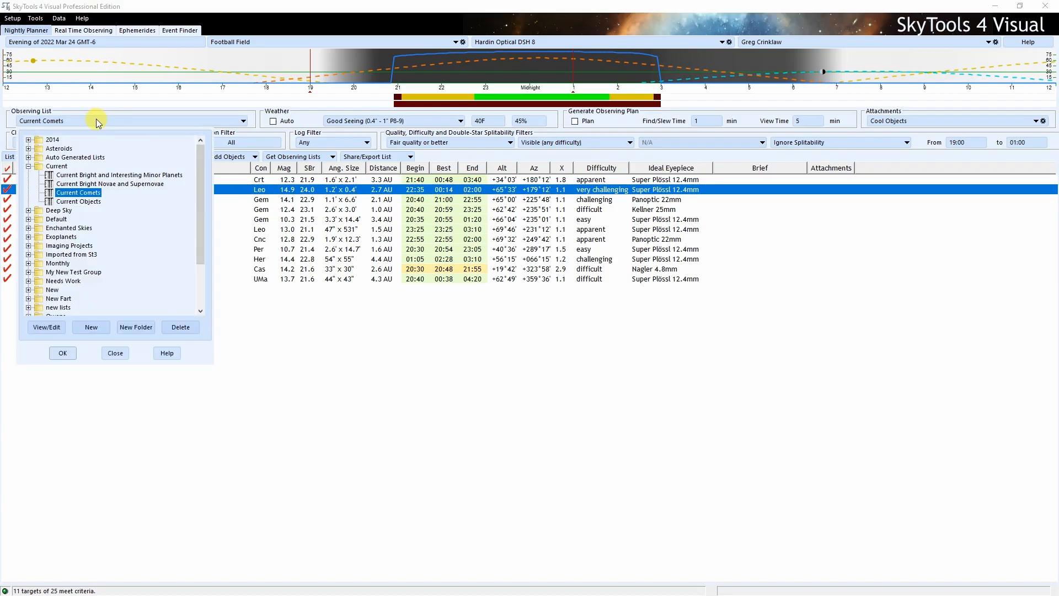
click(110, 184)
click(62, 353)
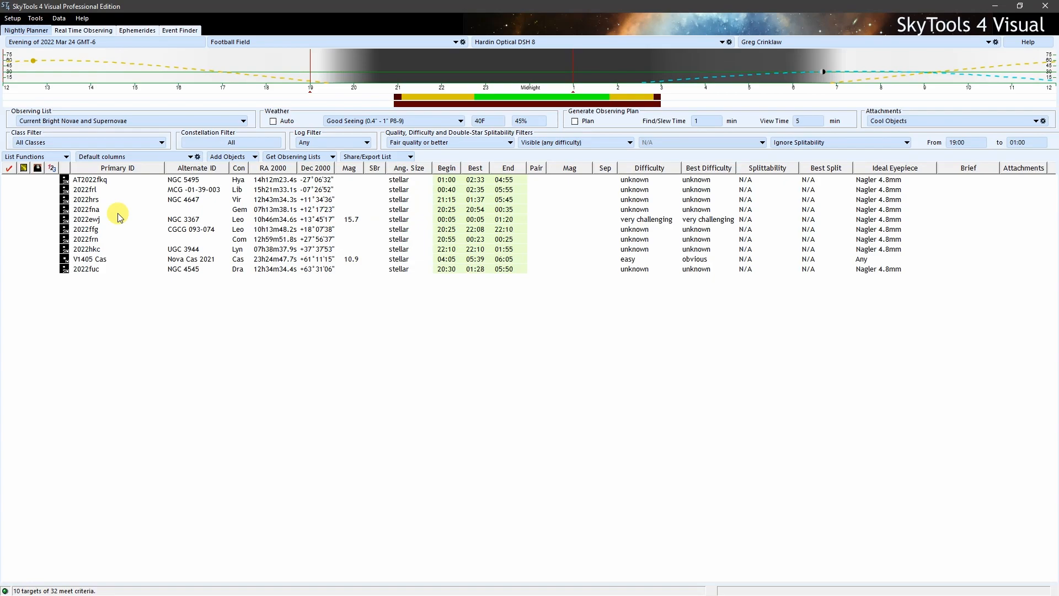
click(10, 179)
right_click(97, 182)
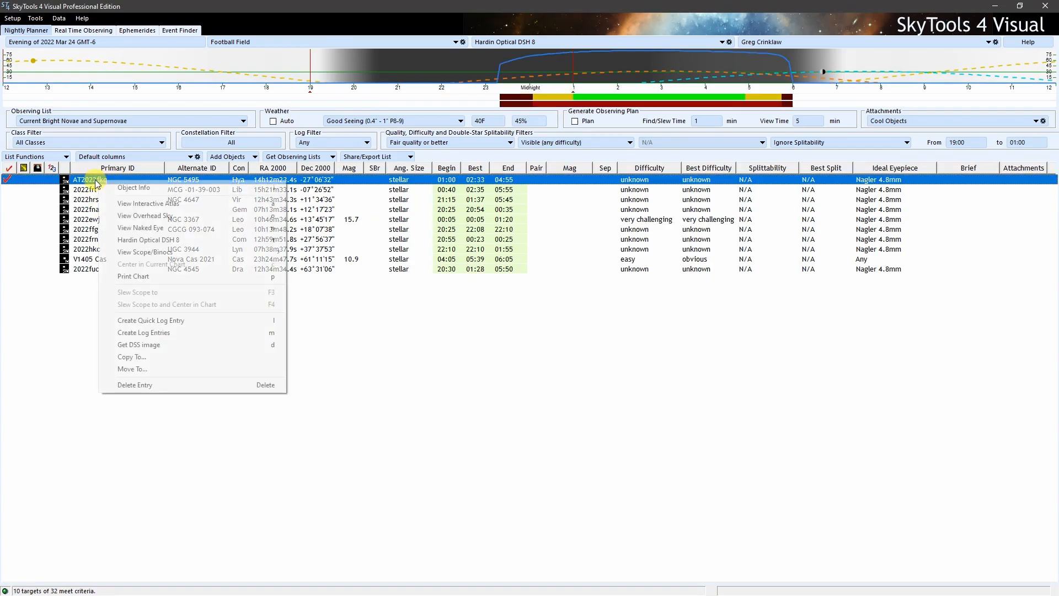
click(172, 357)
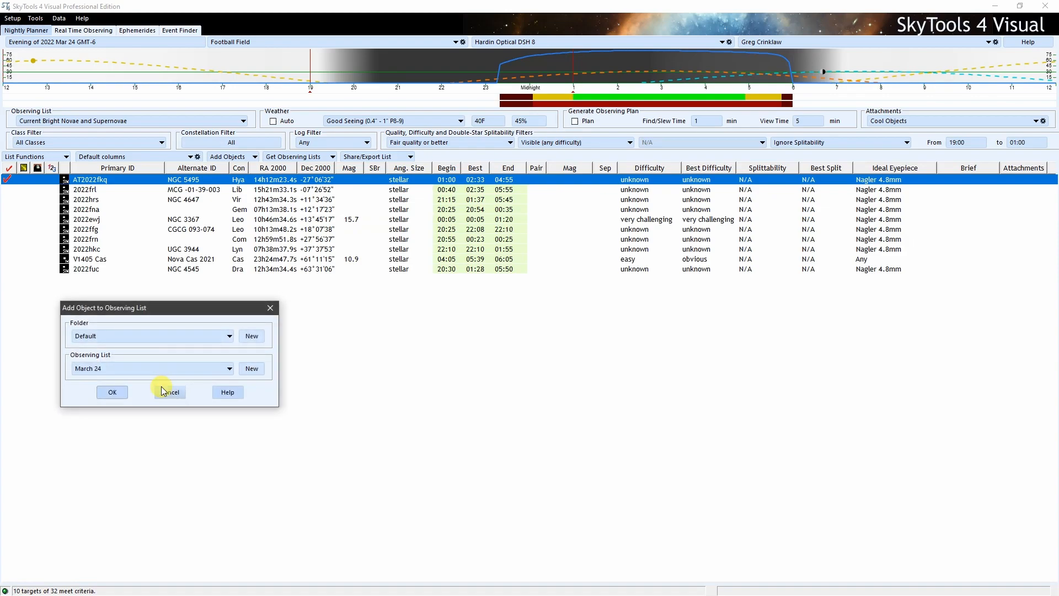
click(113, 392)
click(543, 349)
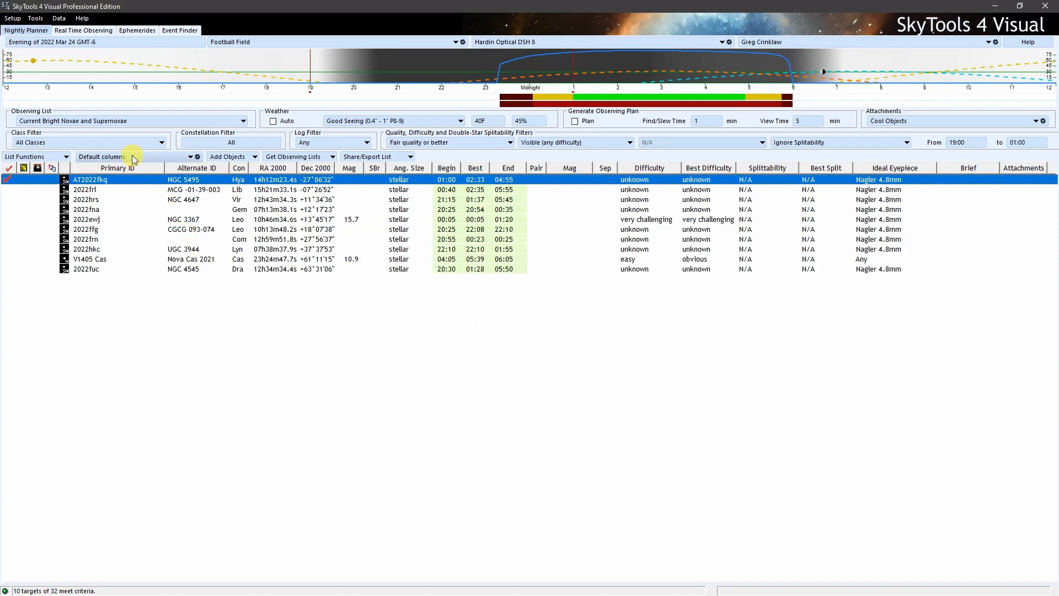
Switch the observing list to RASC Finest N.G.C. Objects in the Default folder
click(115, 122)
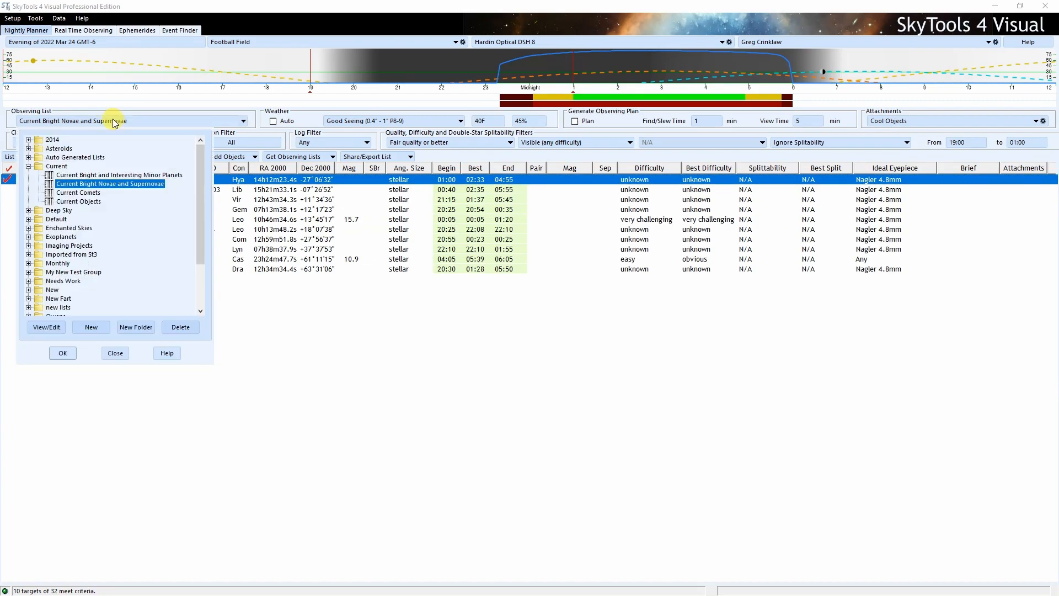
click(28, 220)
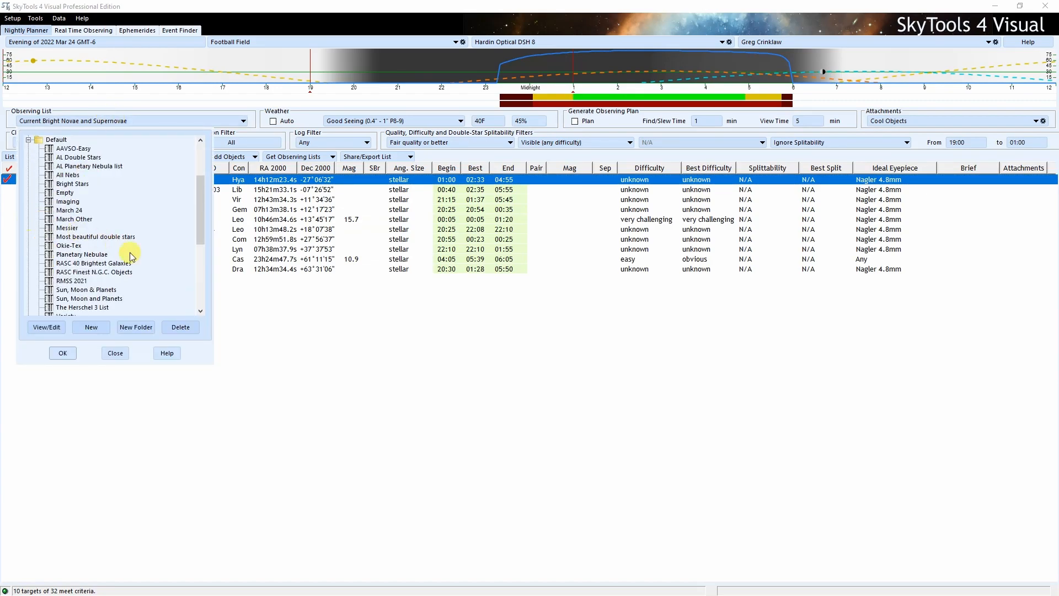
click(94, 272)
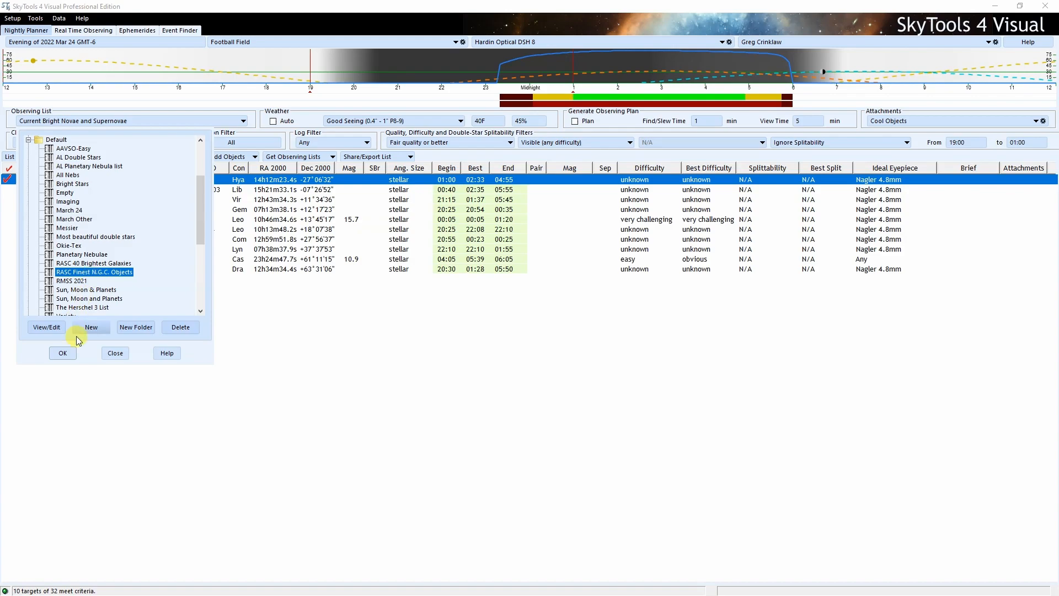
click(63, 353)
Filter the RASC Finest N.G.C. Objects list to best quality only and unlogged targets
click(393, 142)
click(422, 182)
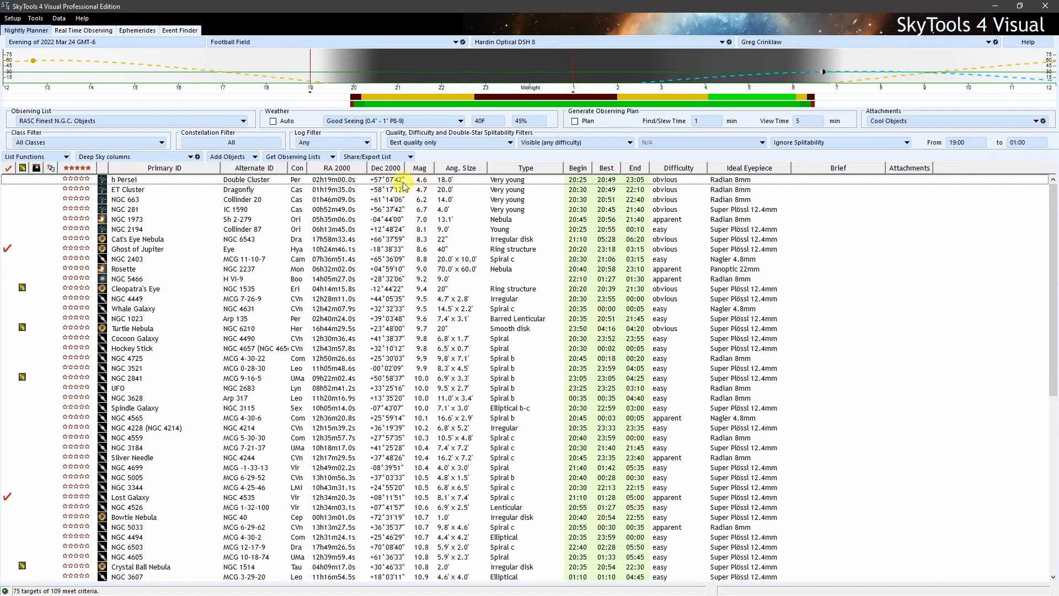
click(329, 142)
click(328, 169)
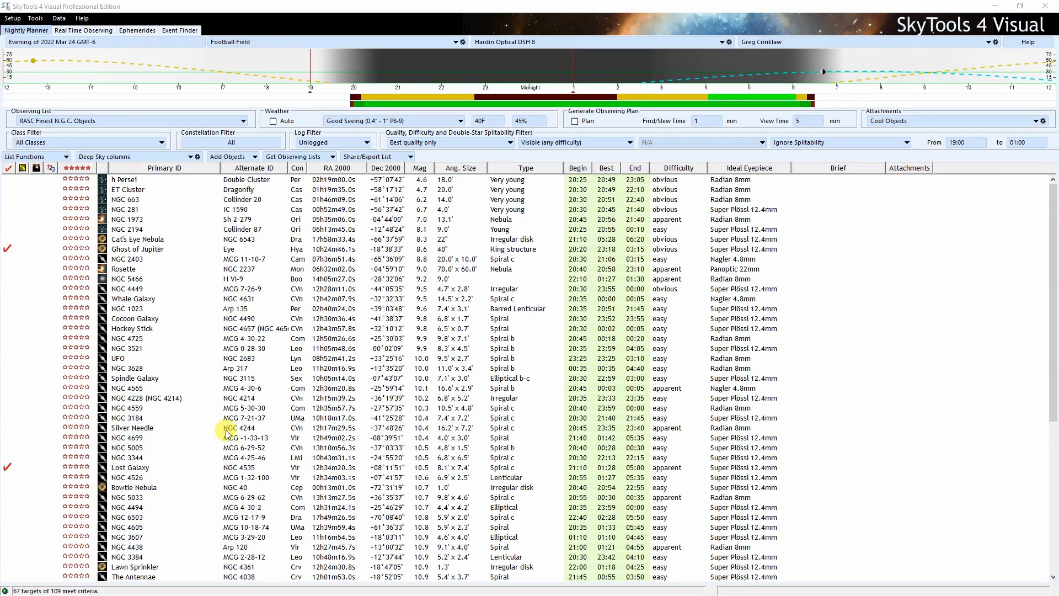
View the Ghost of Jupiter in the Hardin Optical DSH 8 finder chart with the Tele Vue Radian 8mm eyepiece, then close the chart
click(161, 251)
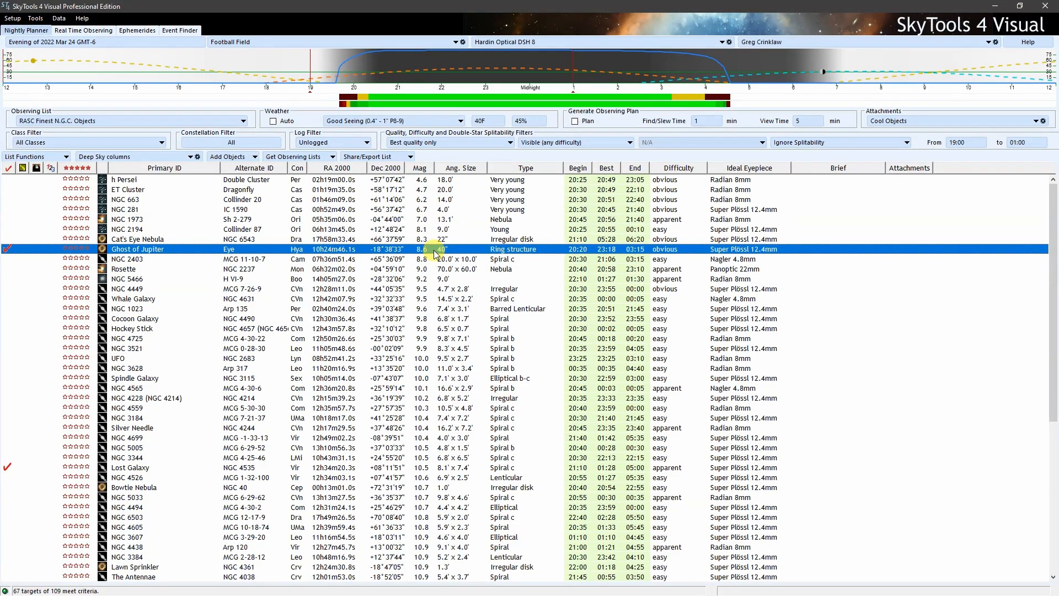
right_click(200, 249)
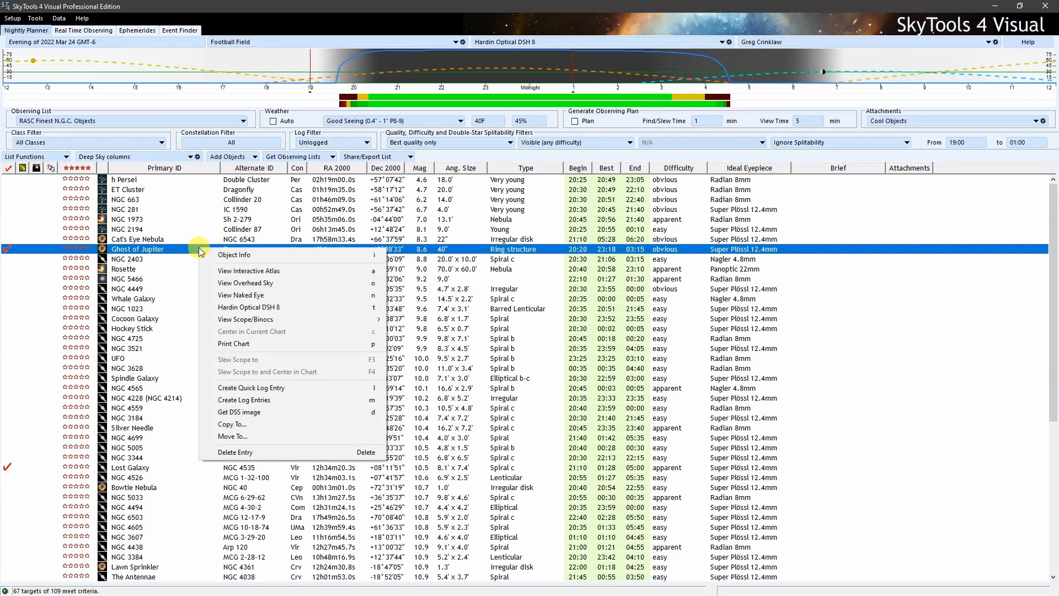
click(300, 309)
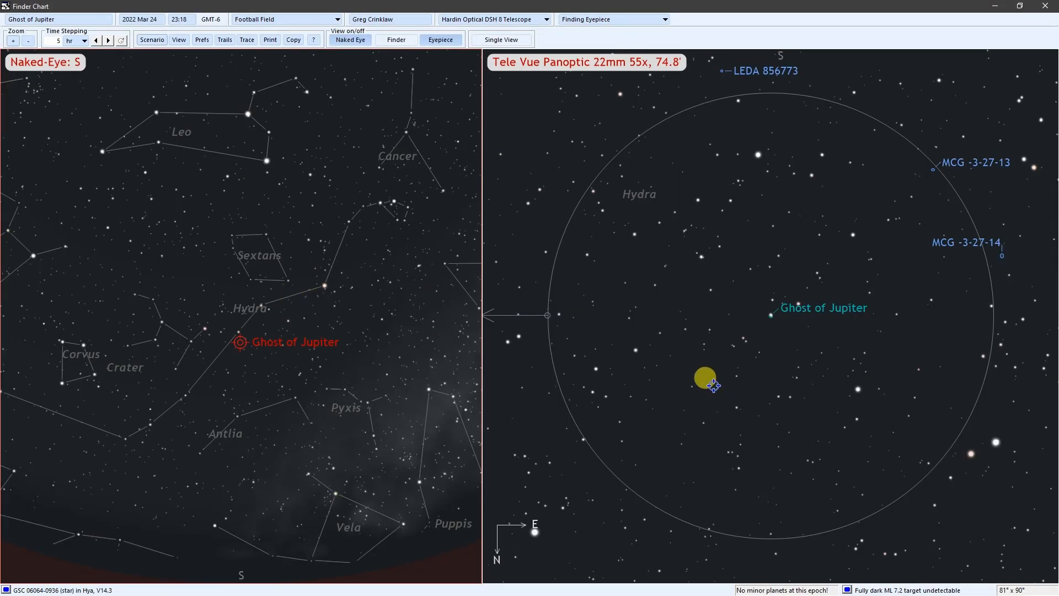
click(602, 22)
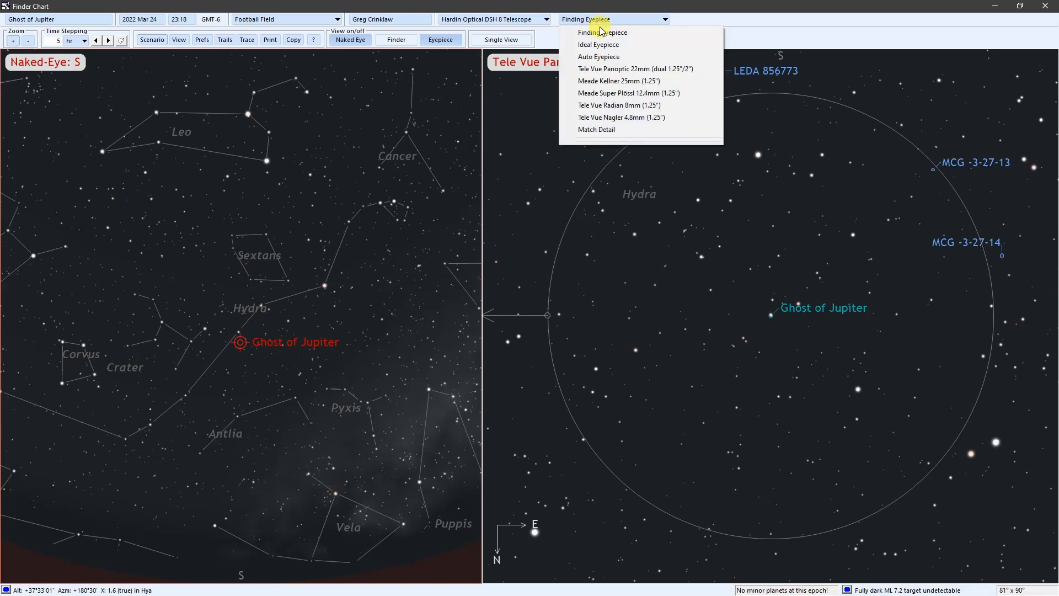
click(623, 104)
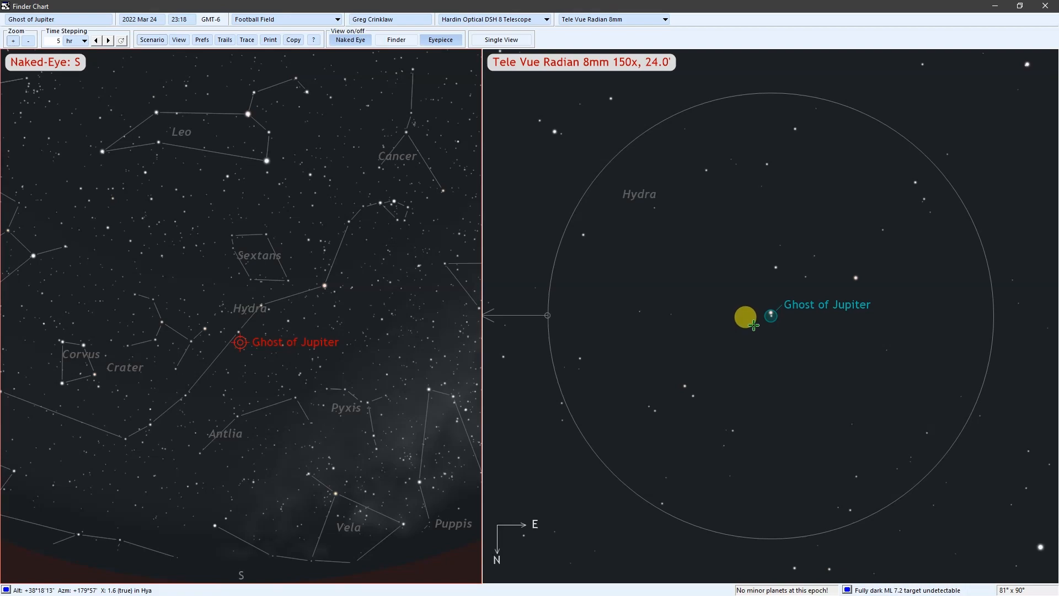
click(1045, 7)
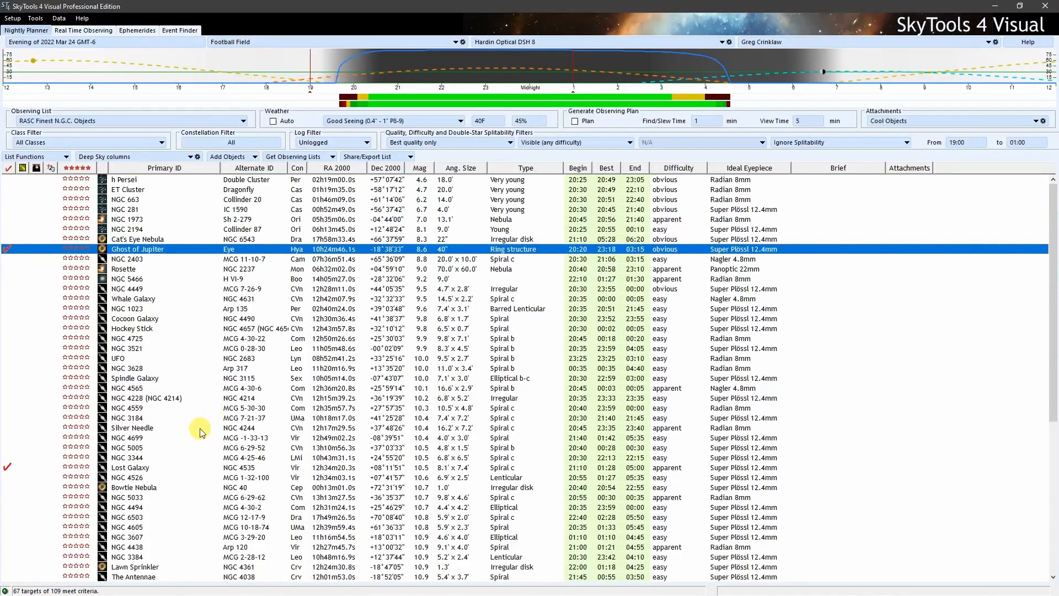
Open the Lost Galaxy's finder chart and examine its object information and observing synopsis
click(137, 469)
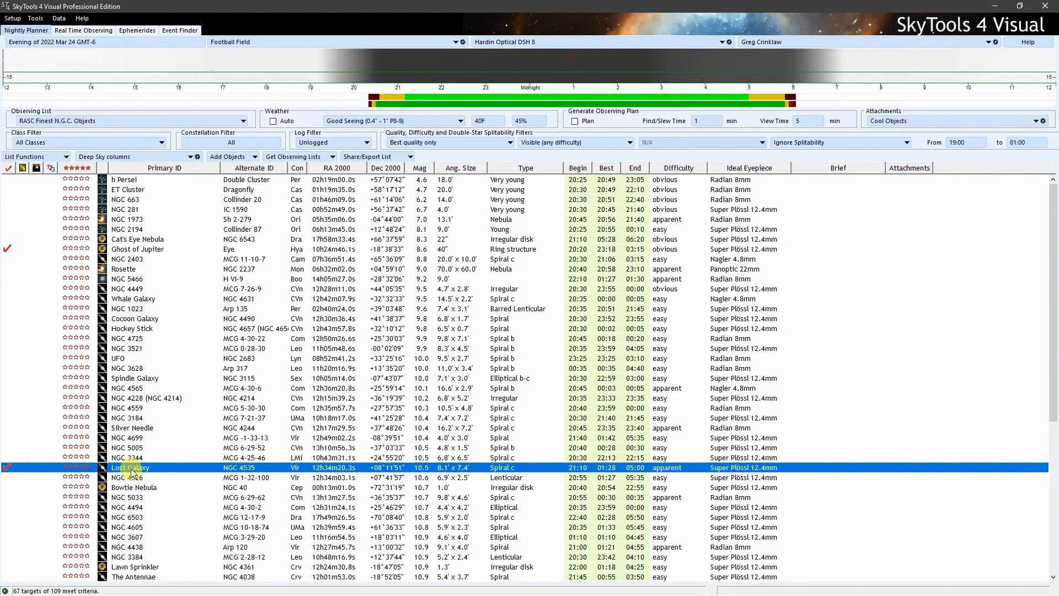
double_click(132, 470)
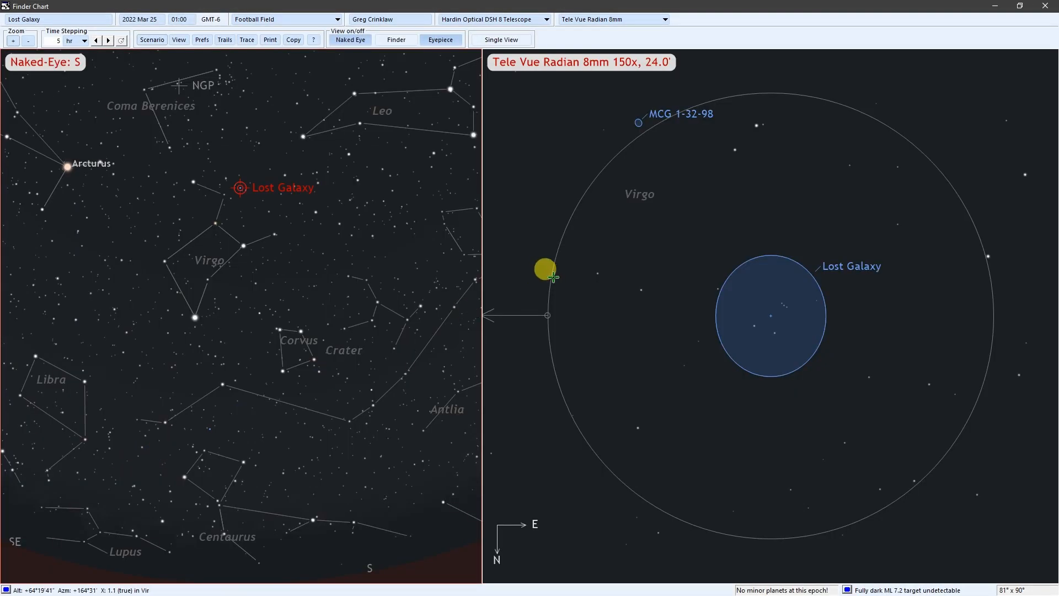
click(772, 318)
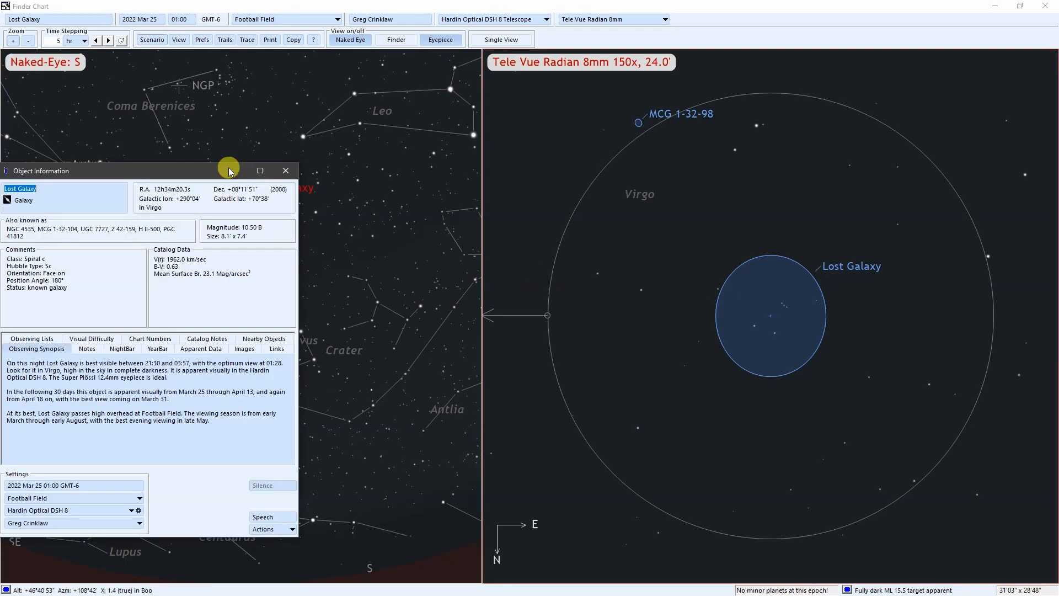
drag(226, 166, 368, 144)
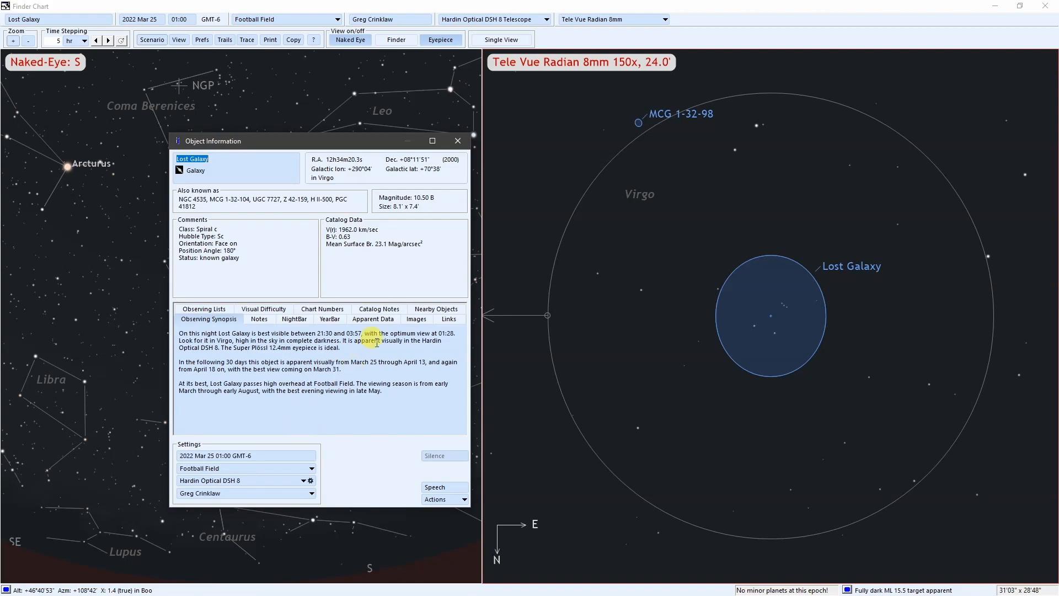
Read the Lost Galaxy's catalog notes, then close its object information and finder chart
click(383, 311)
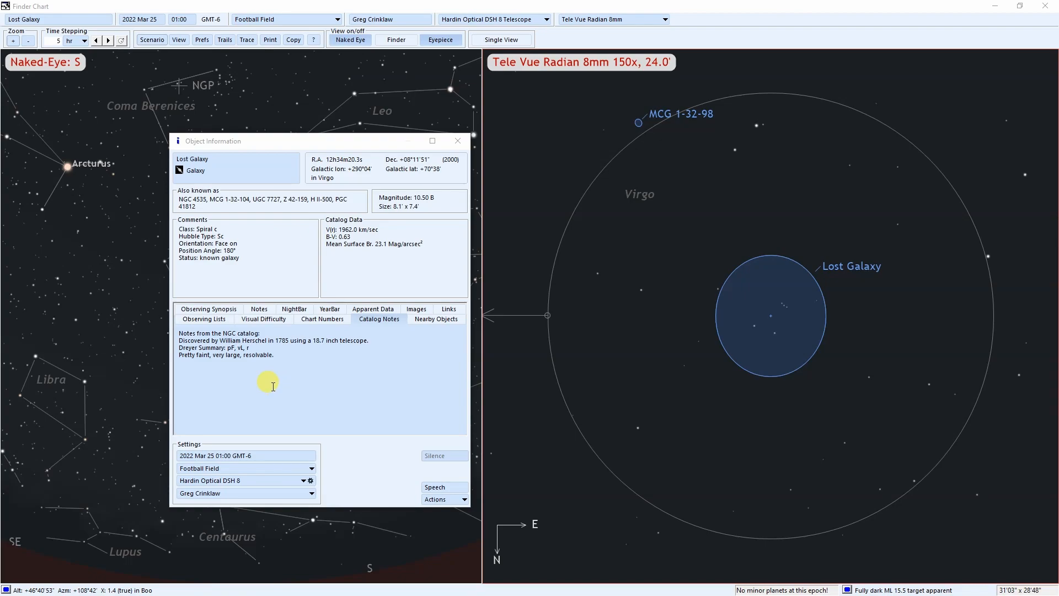
click(457, 141)
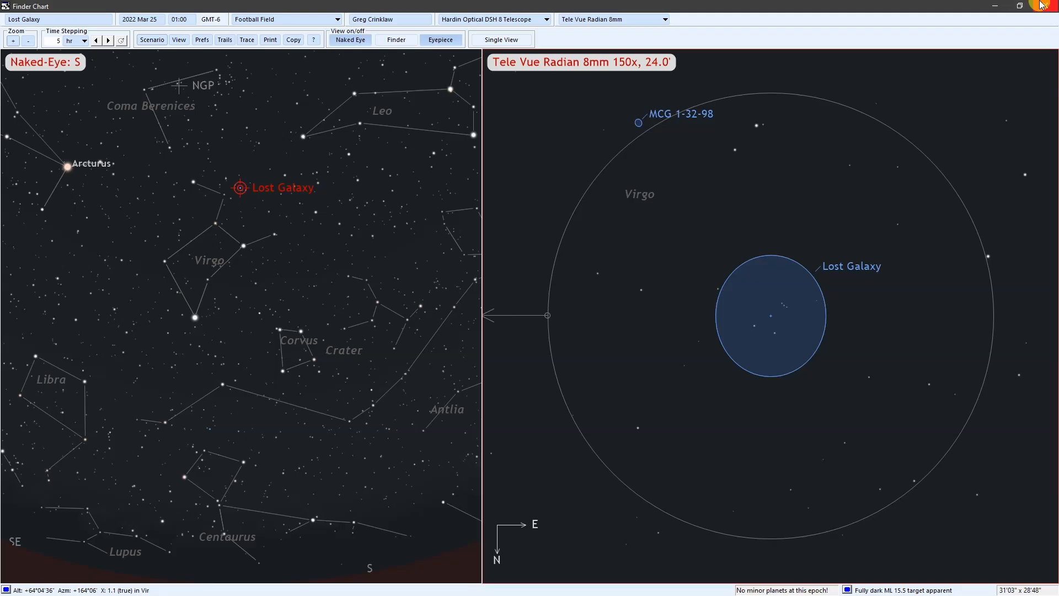
click(1045, 6)
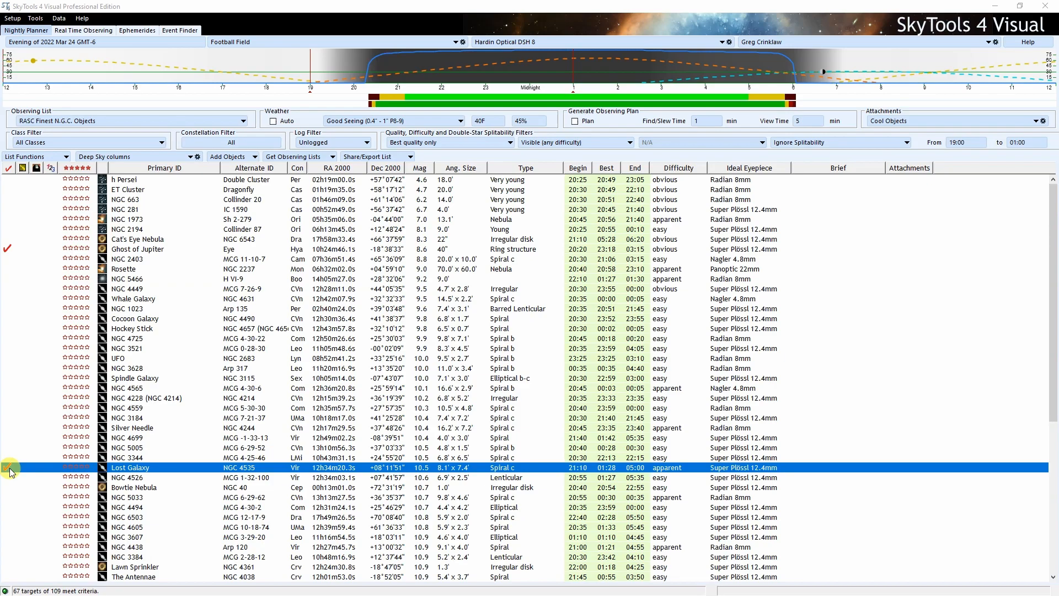
Copy the checked Ghost of Jupiter and Lost Galaxy entries to the March 24 observing list
click(8, 249)
right_click(7, 249)
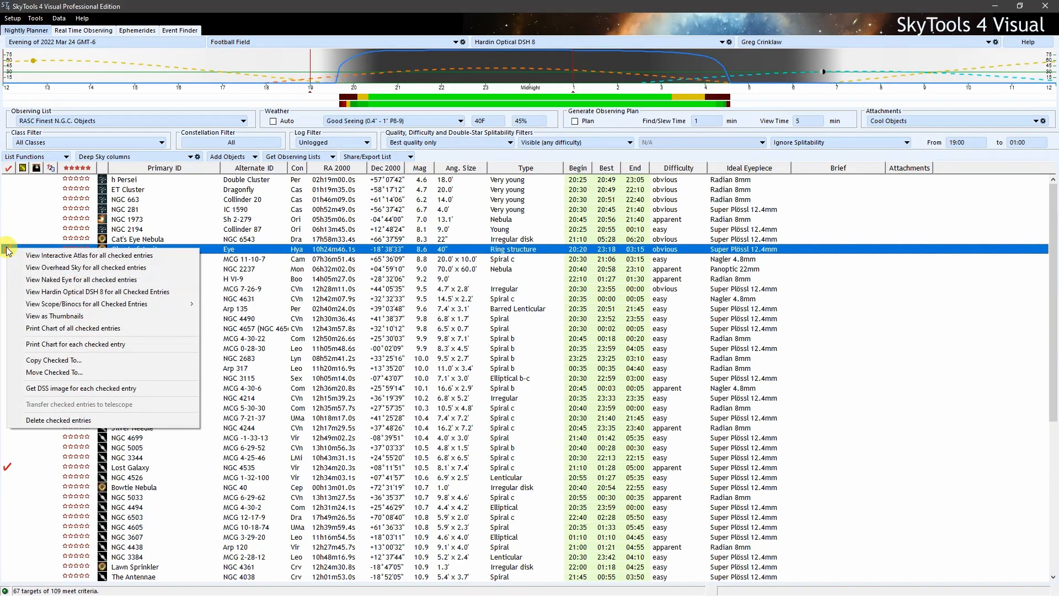
click(101, 362)
click(55, 396)
click(536, 346)
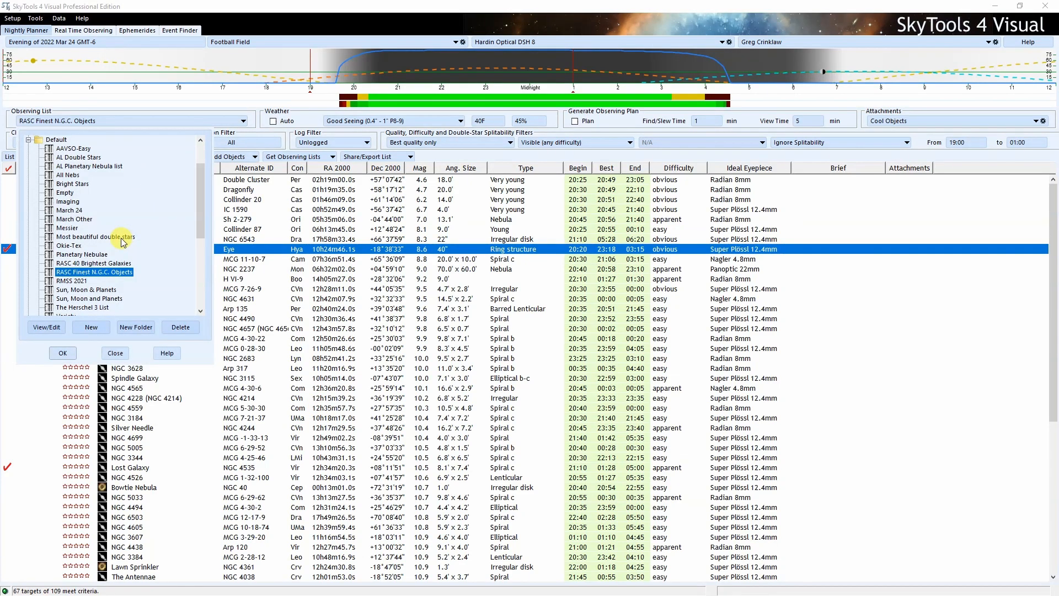
Switch the observing list to Most beautiful double stars and filter it to good splits or easier
click(121, 236)
click(62, 353)
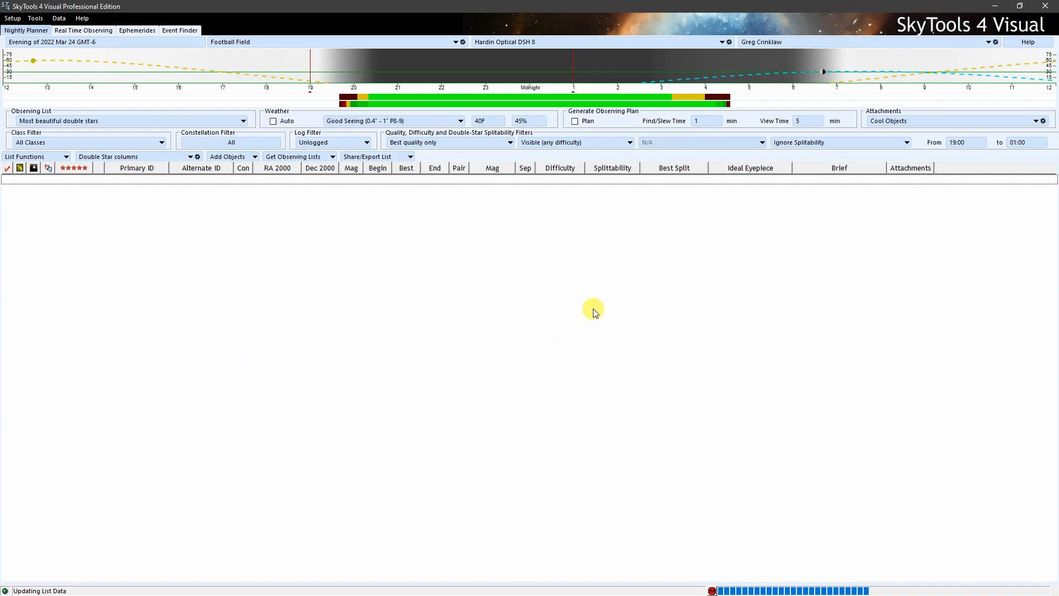
click(810, 143)
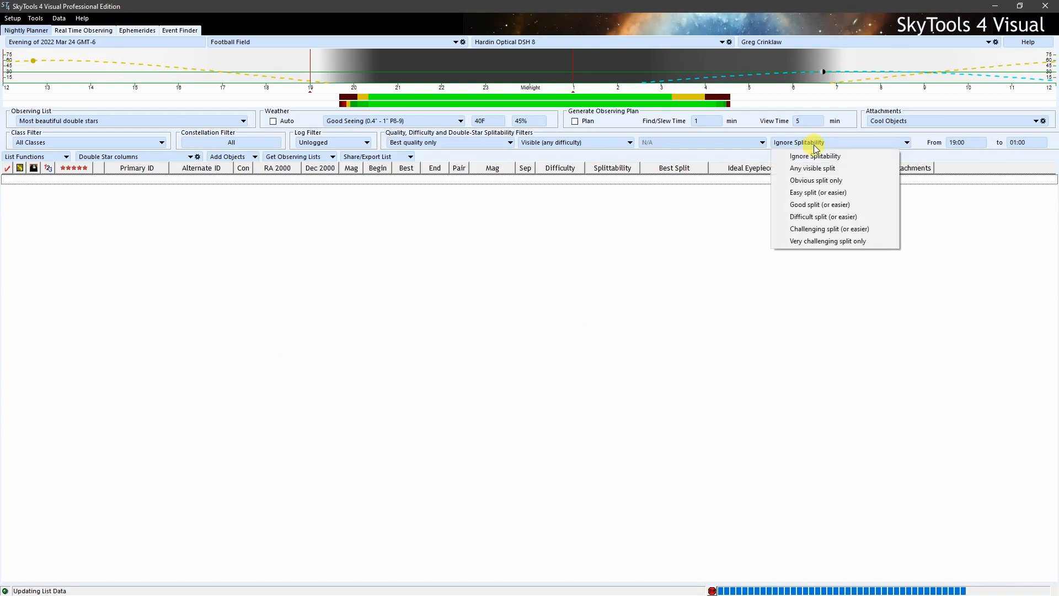
click(833, 204)
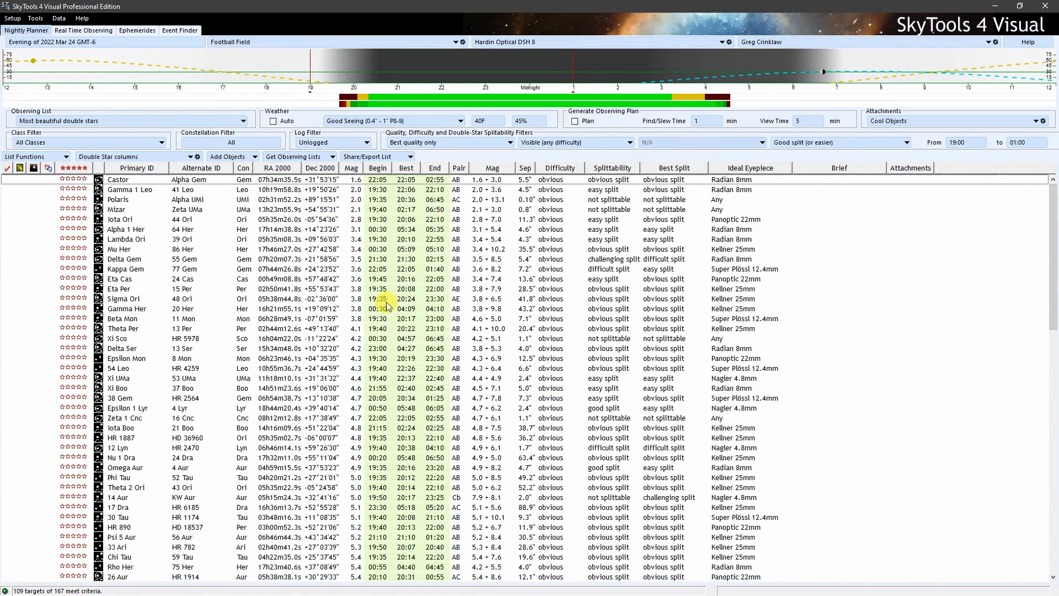
Sort the double stars by best viewing time and check Lambda Ori's visibility and darkness on the night graph
click(411, 168)
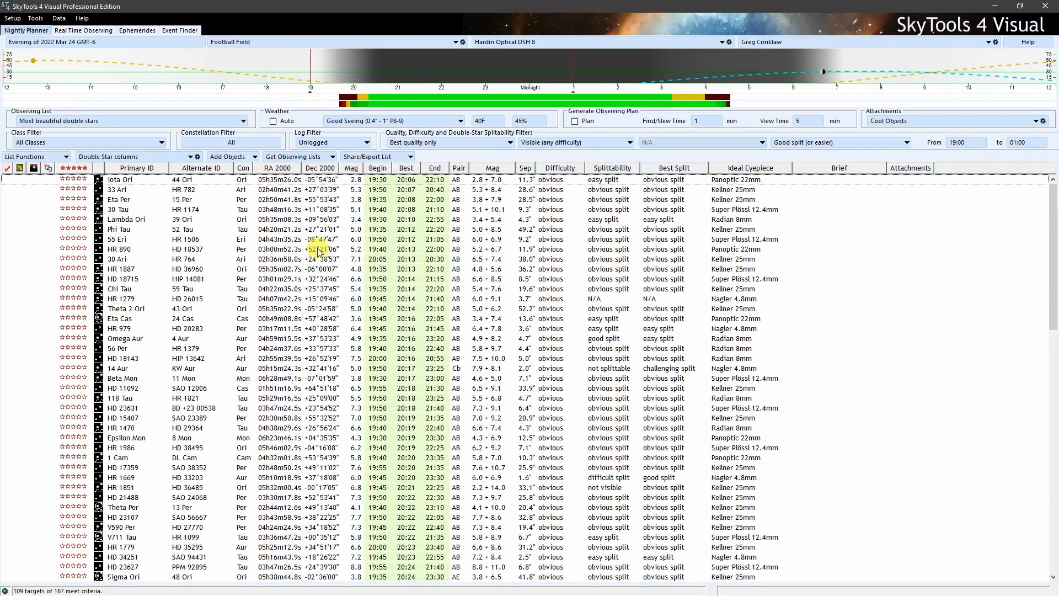
click(124, 189)
click(125, 200)
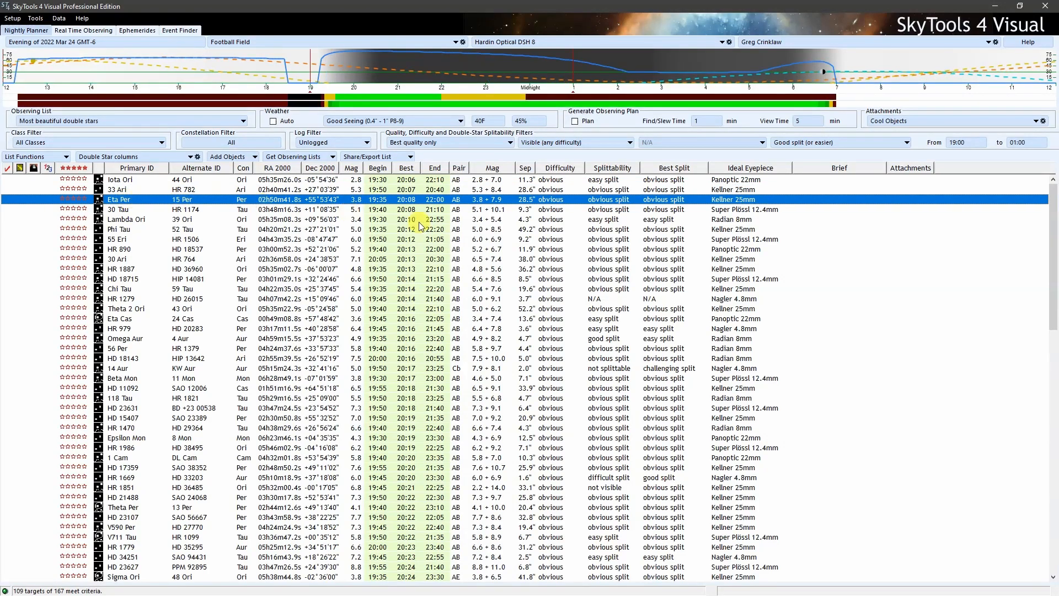
click(485, 220)
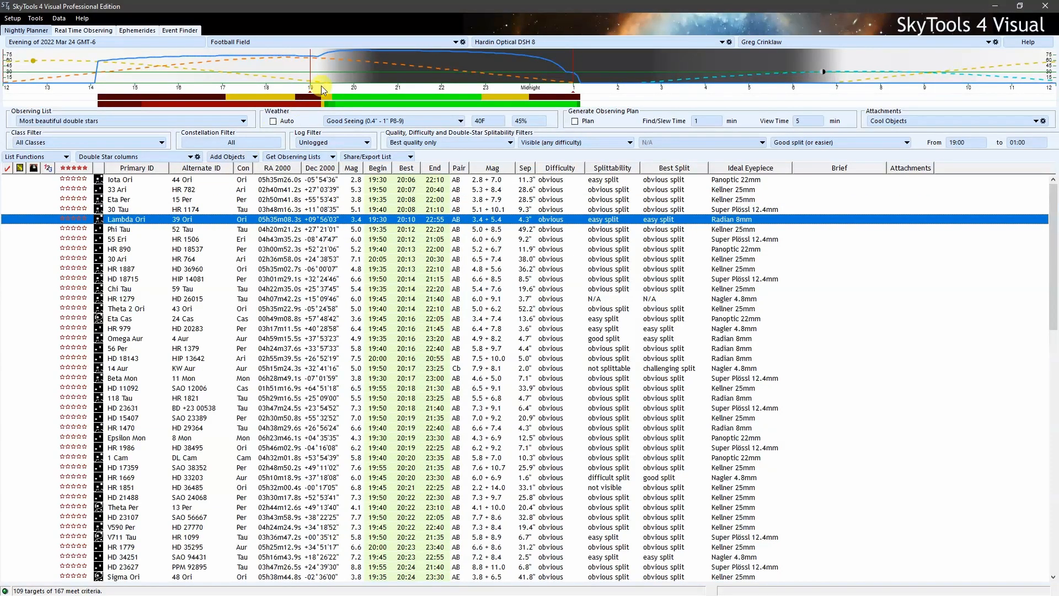
mouse_move(355, 57)
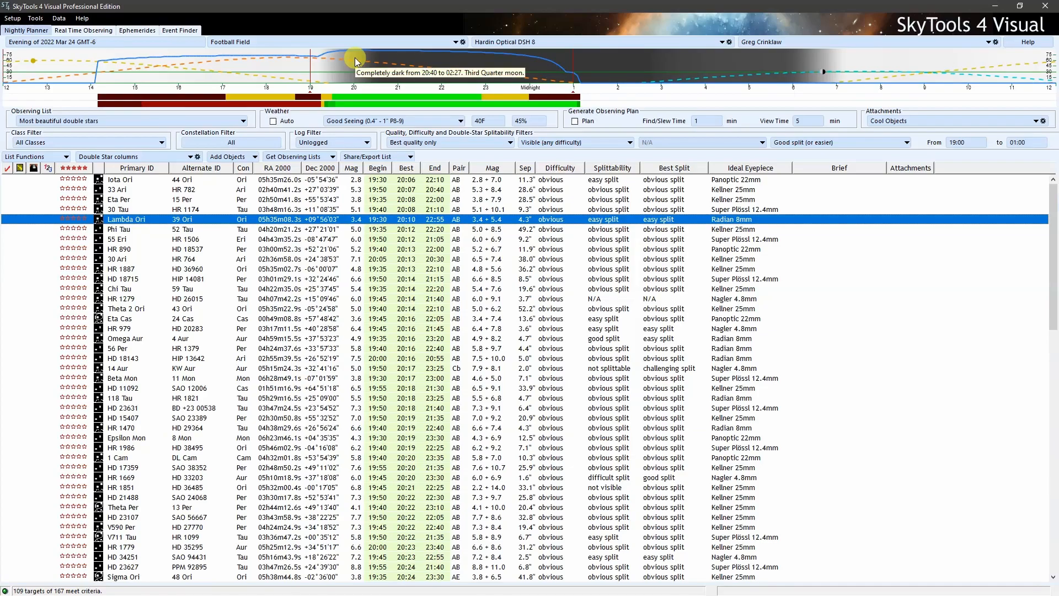
View Lambda Ori in the finder chart with the eyepiece set to Match Detail, then close the chart
double_click(197, 217)
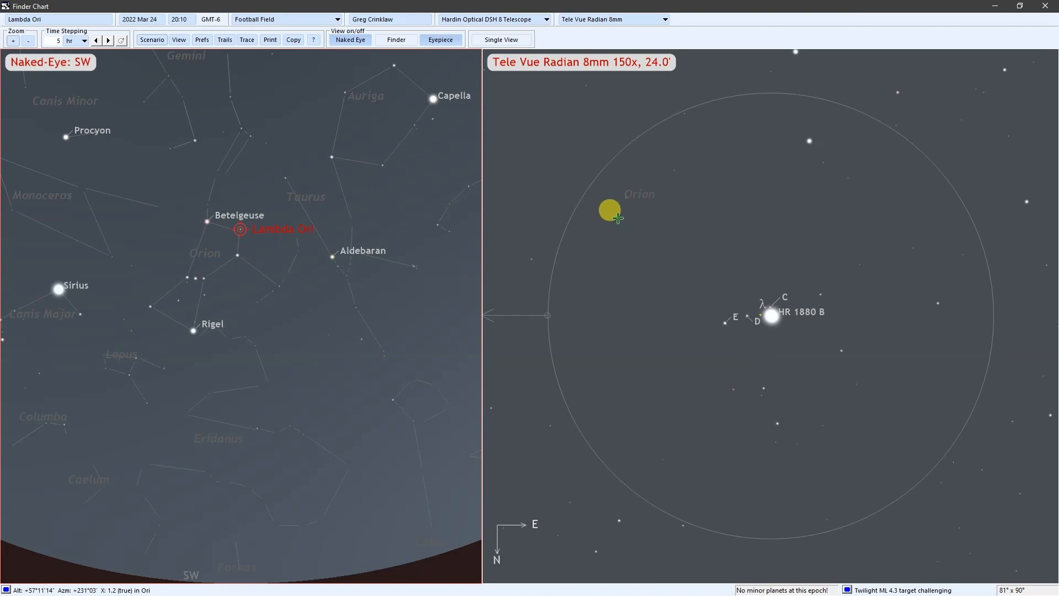
click(617, 20)
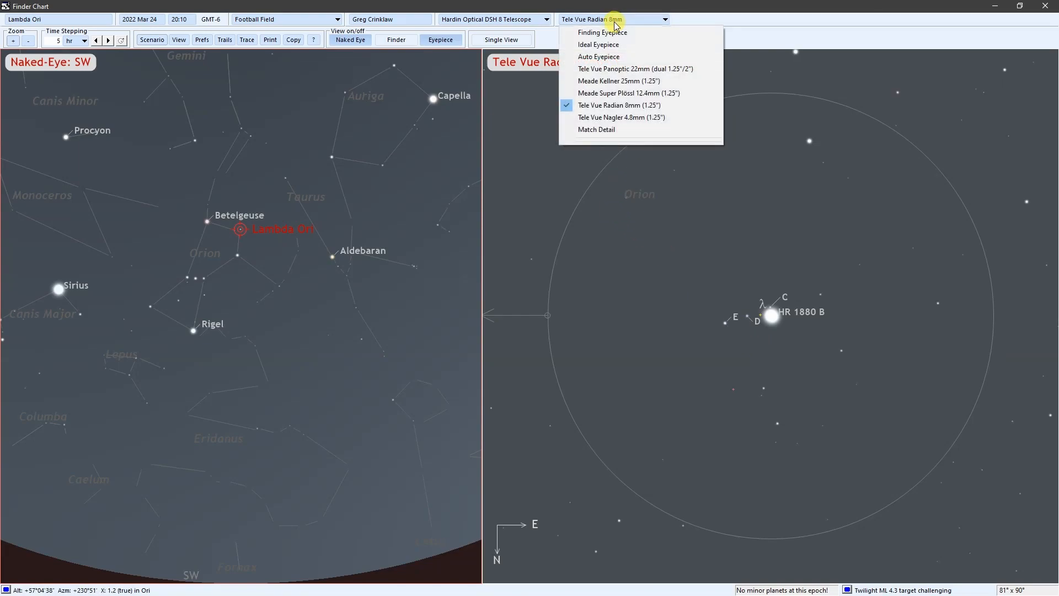
click(621, 132)
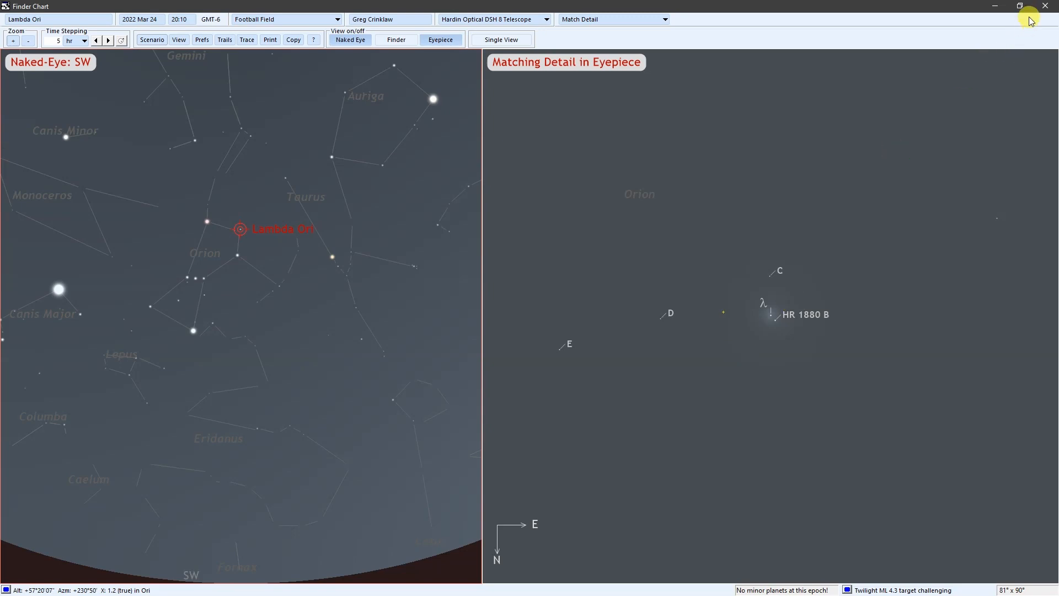
click(1046, 5)
Copy Lambda Ori to the March 24 observing list in the Default folder
right_click(148, 220)
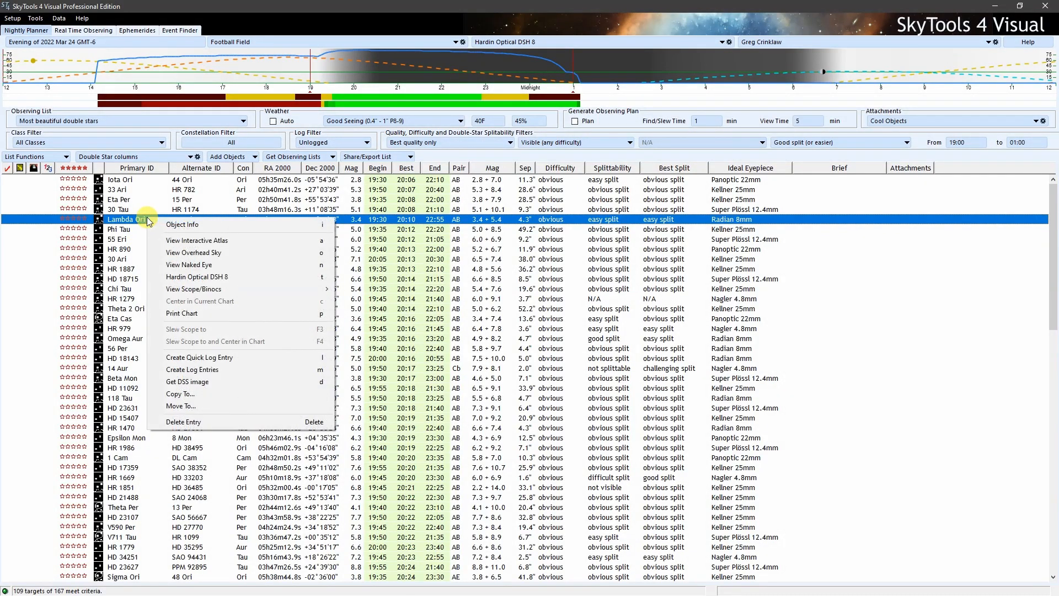
click(210, 394)
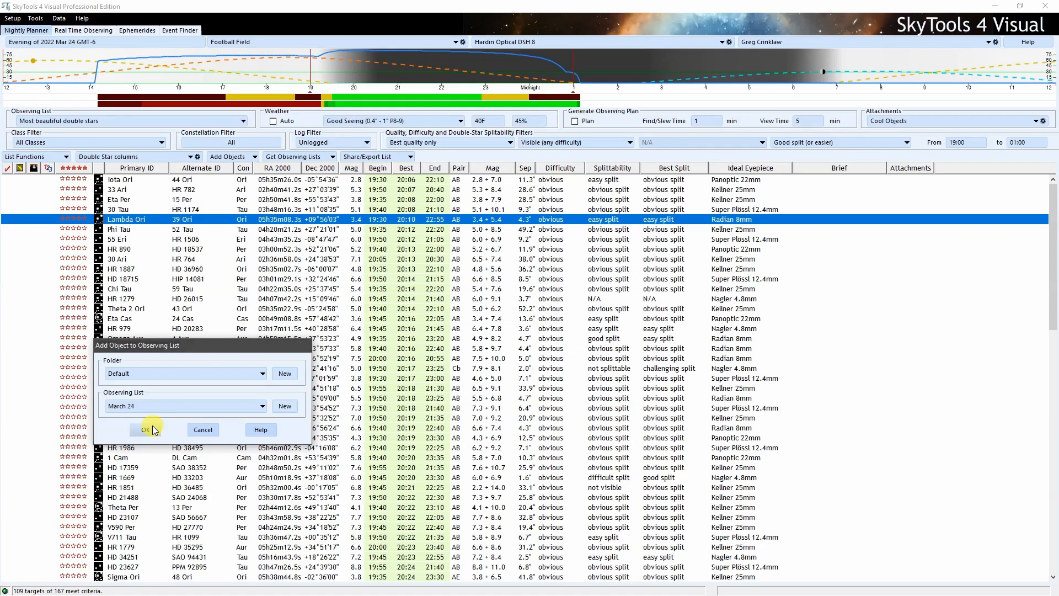
click(146, 430)
click(559, 344)
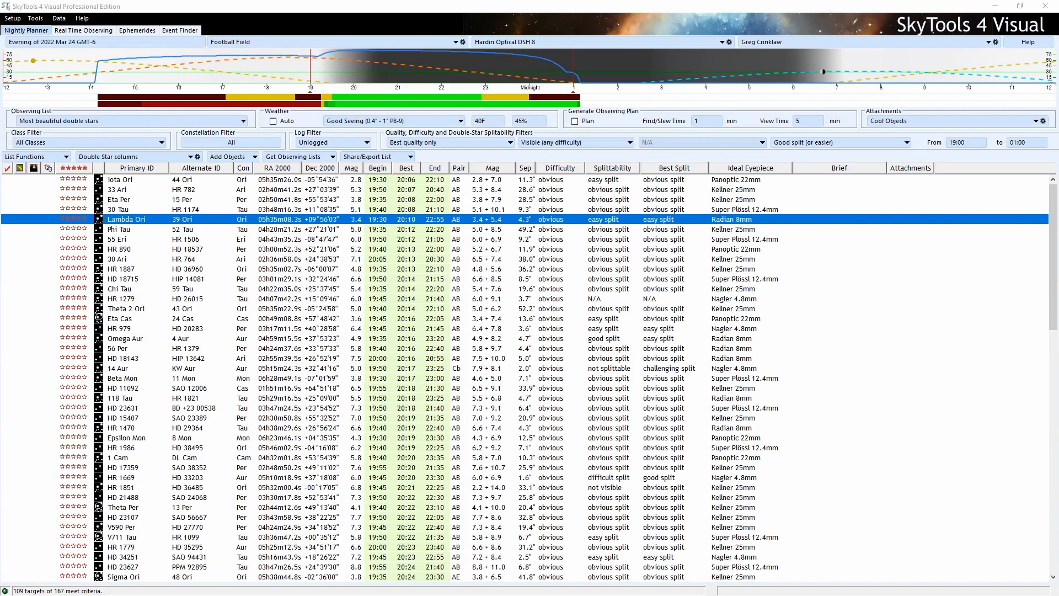
Go to Real Time Observing and set the mode of operation to Sky Tour
click(97, 33)
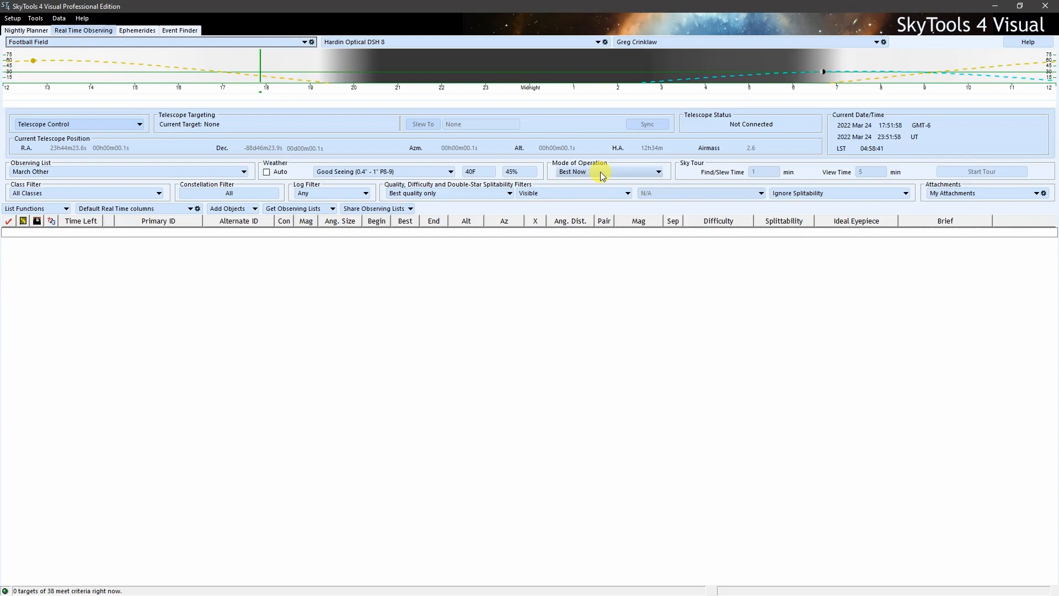
click(596, 173)
click(607, 196)
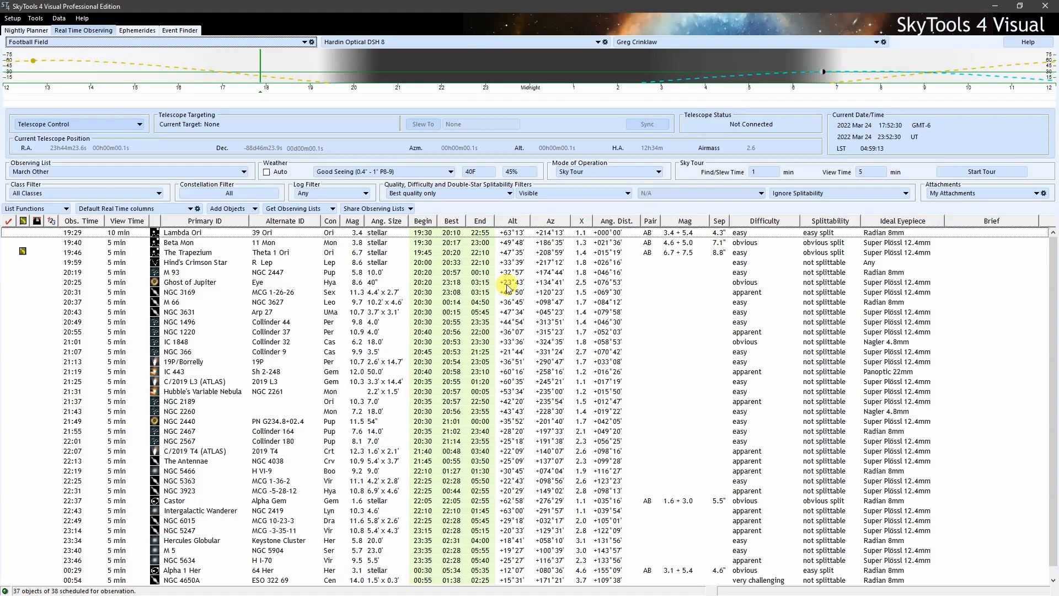
Switch the real-time observing list to March 24 in the Default folder
click(244, 172)
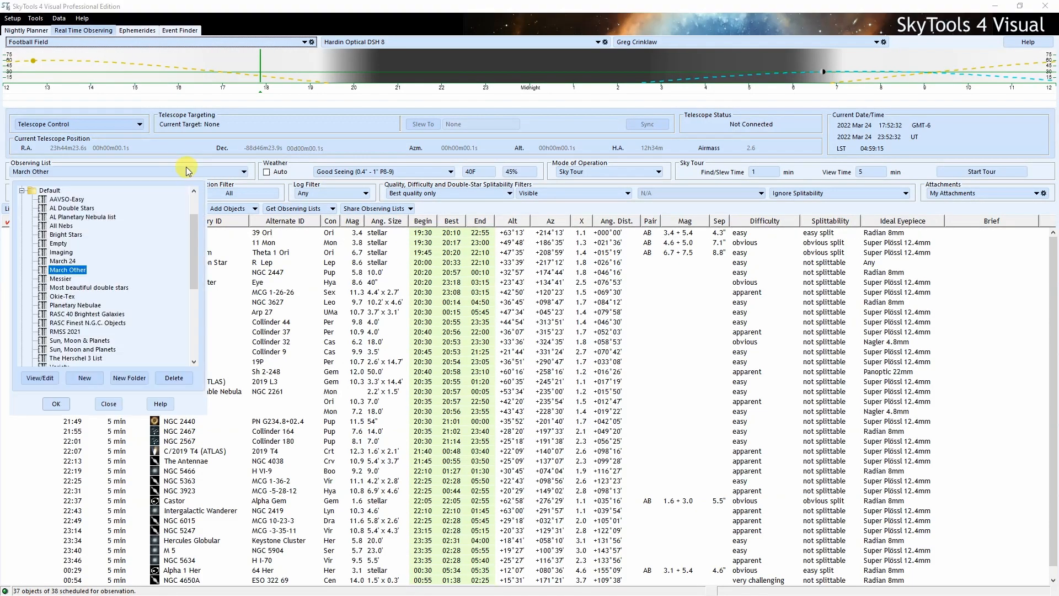
click(62, 261)
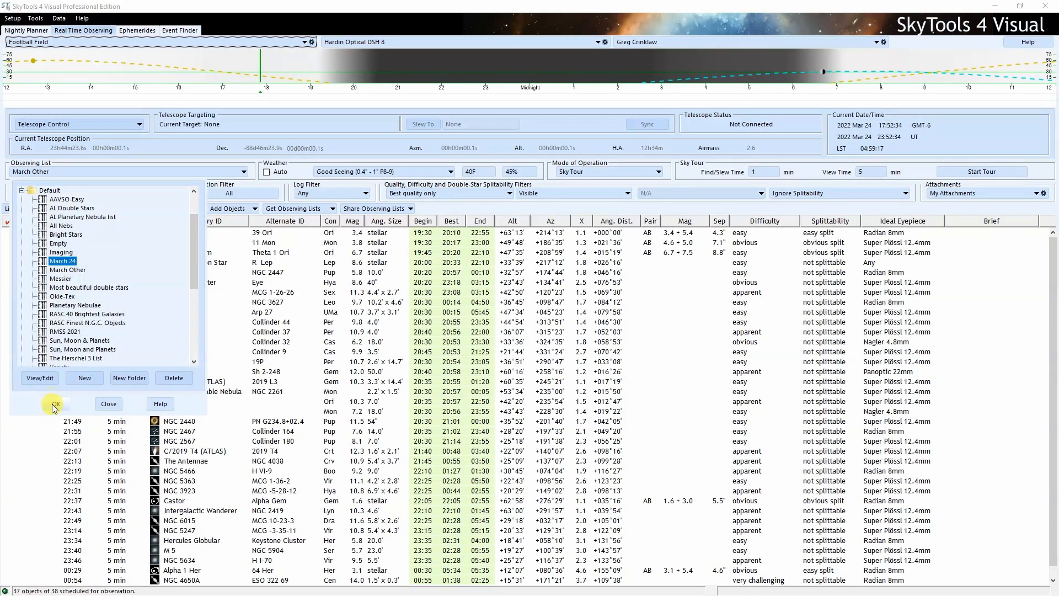
click(56, 403)
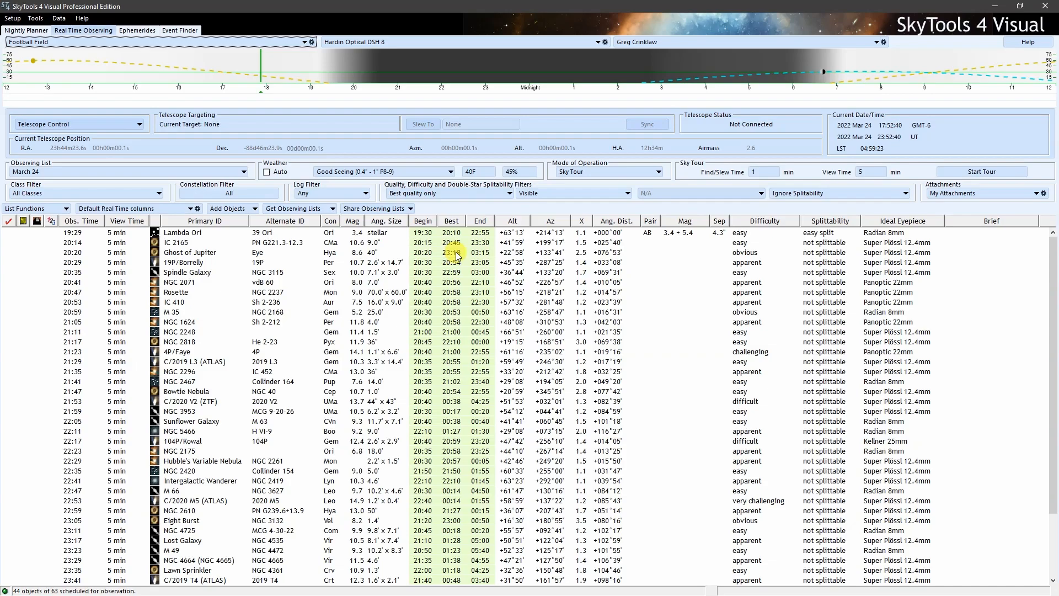
Set the mode of operation to Best Now, then return to the Nightly Planner
click(588, 173)
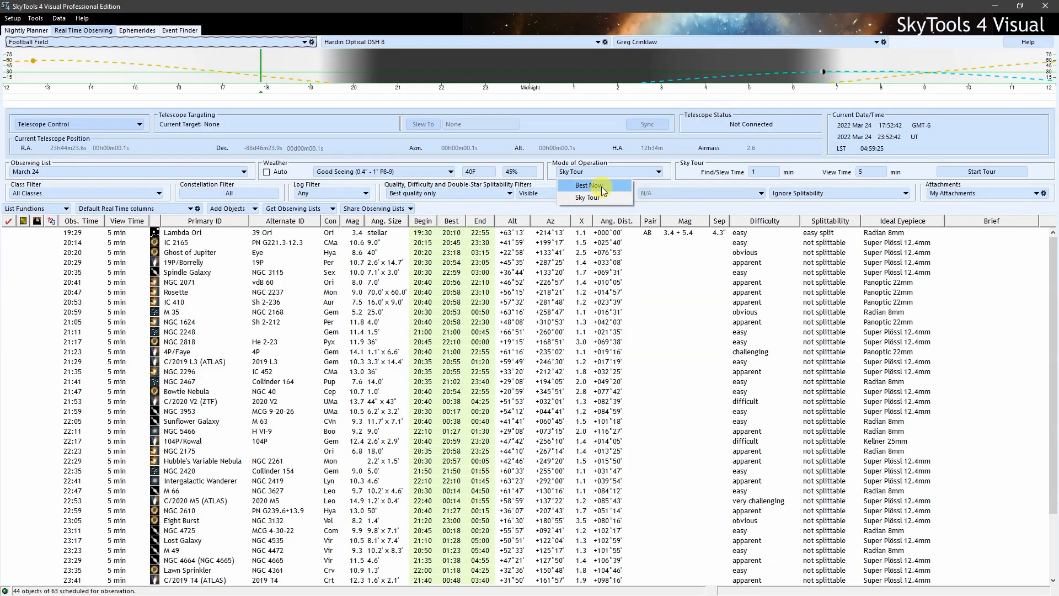
click(601, 187)
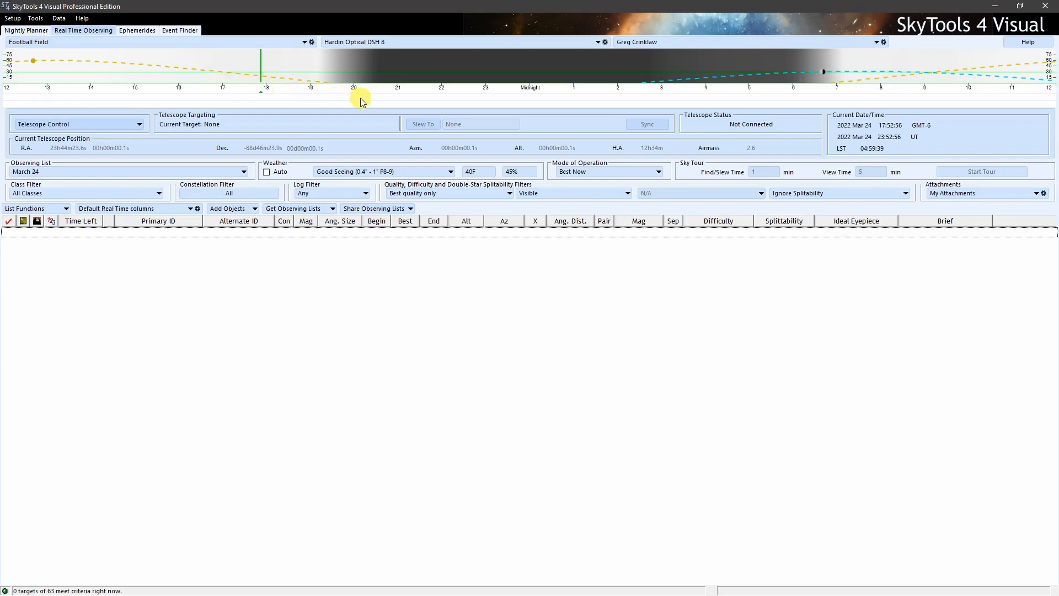
click(26, 34)
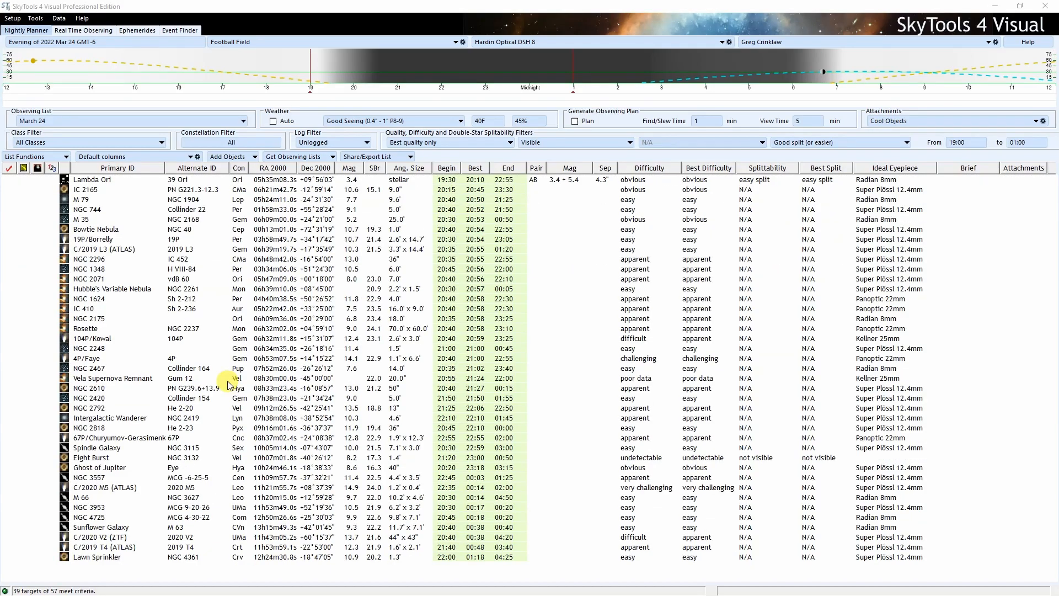
Configure the Real Time Observing refresh rates with simulation charts every 5 min and the observing list every 90 sec
click(80, 31)
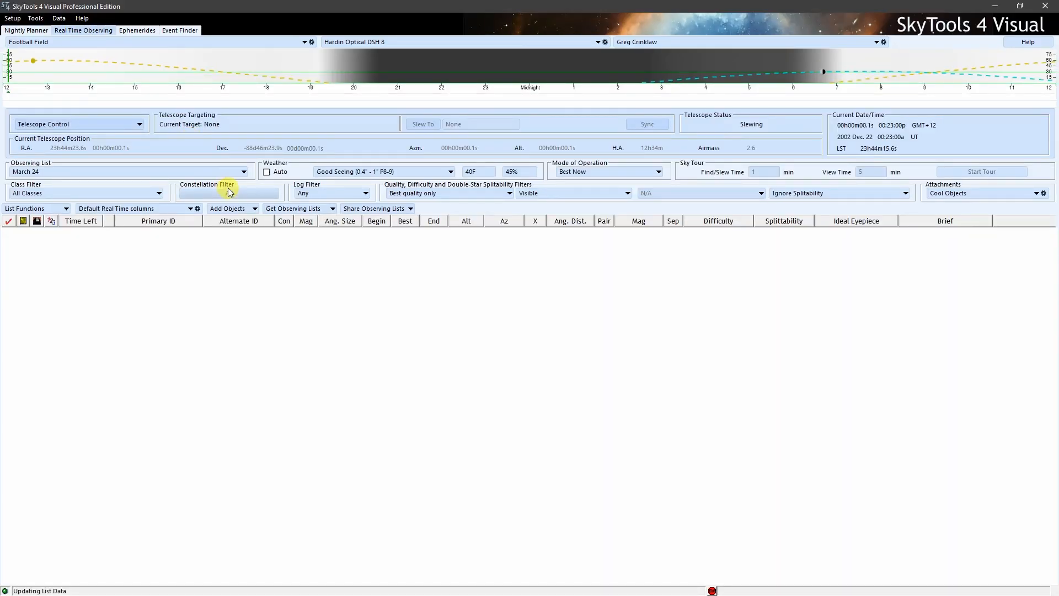
click(106, 126)
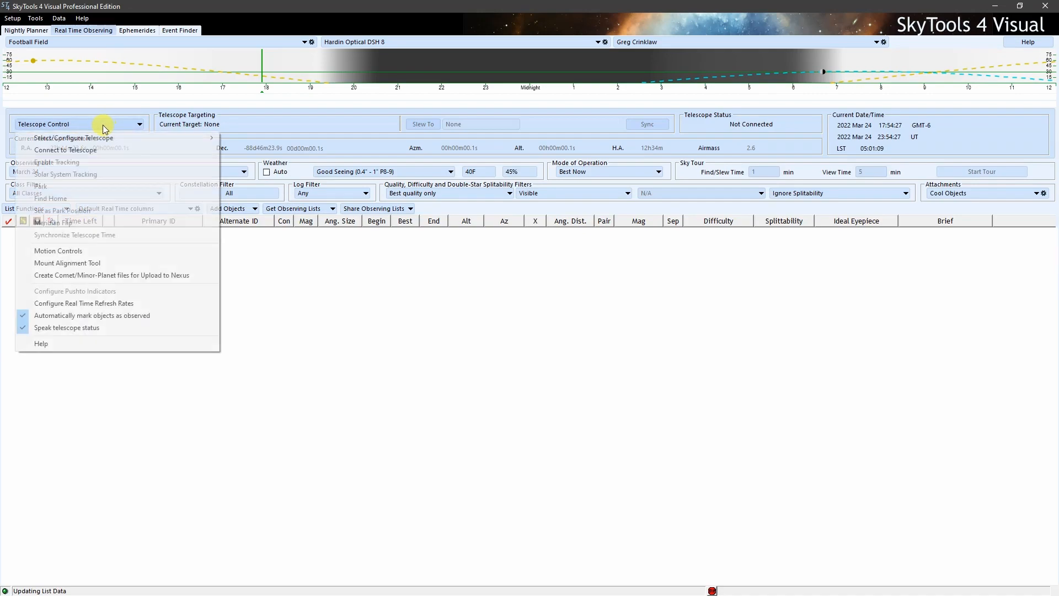
click(93, 303)
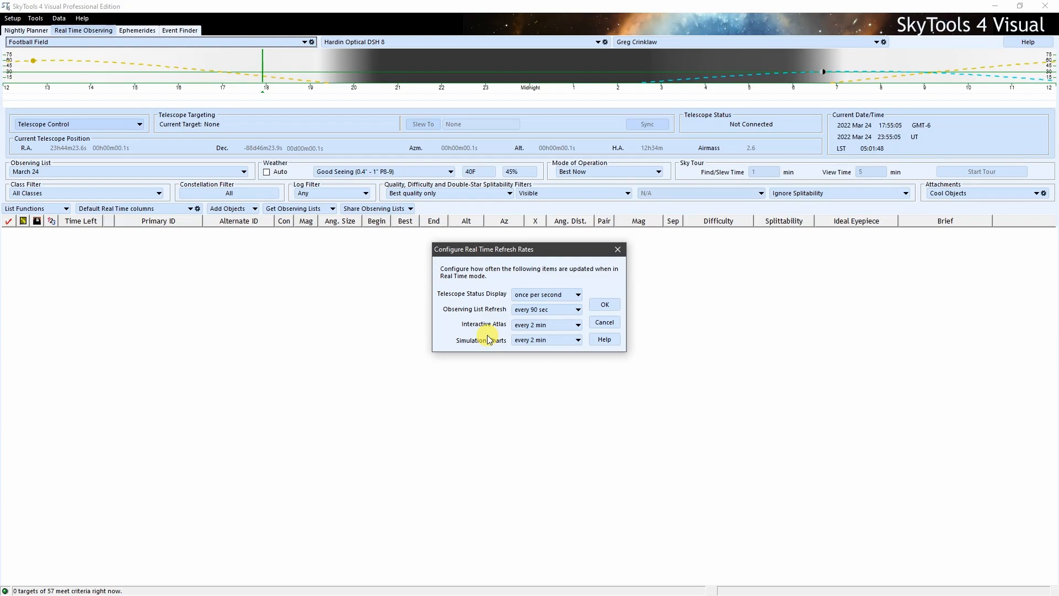
click(532, 340)
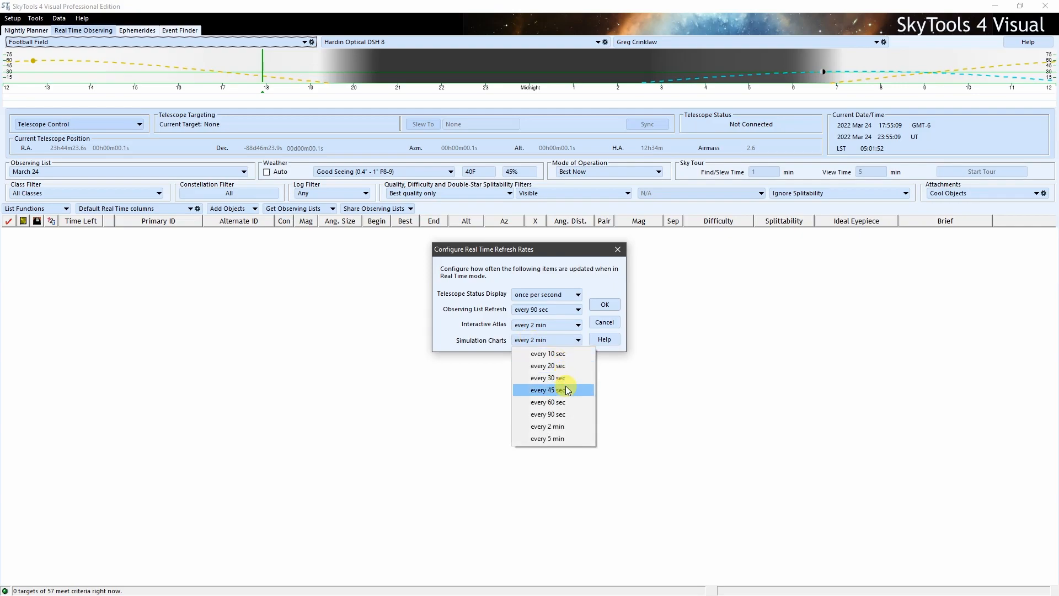
click(566, 439)
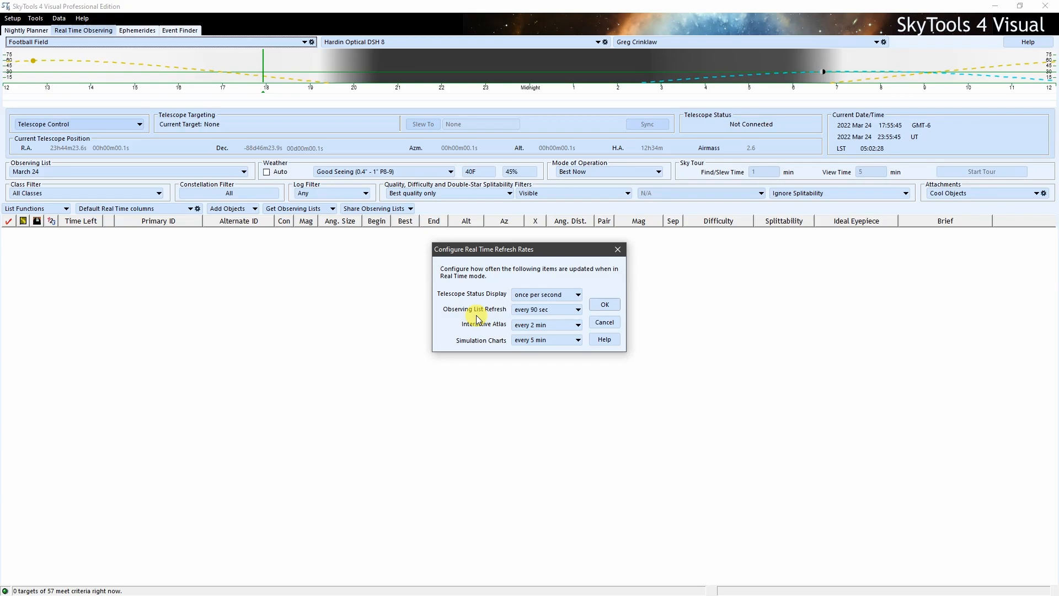
click(561, 314)
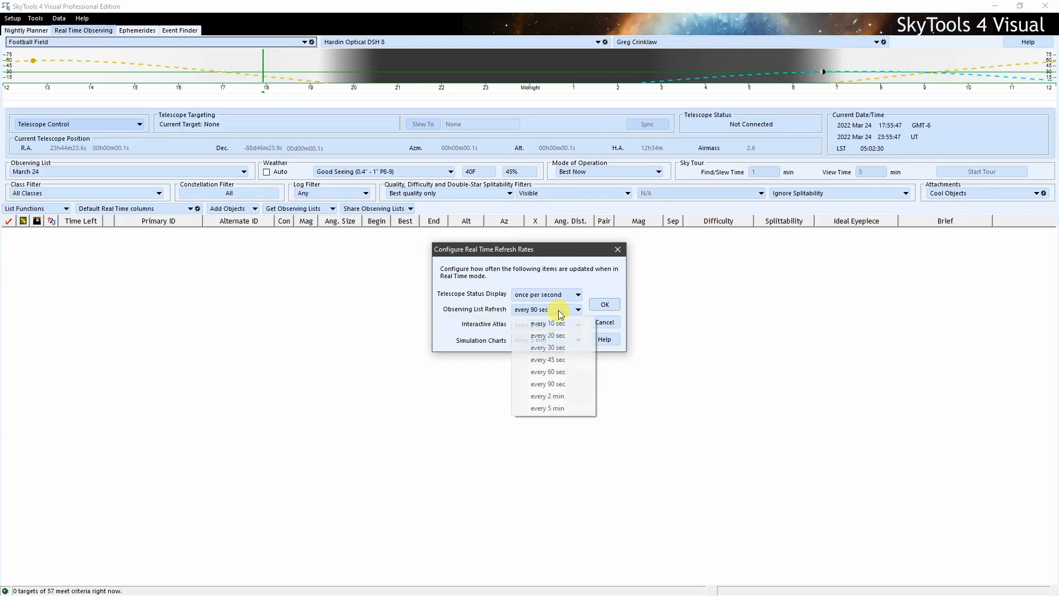
click(571, 386)
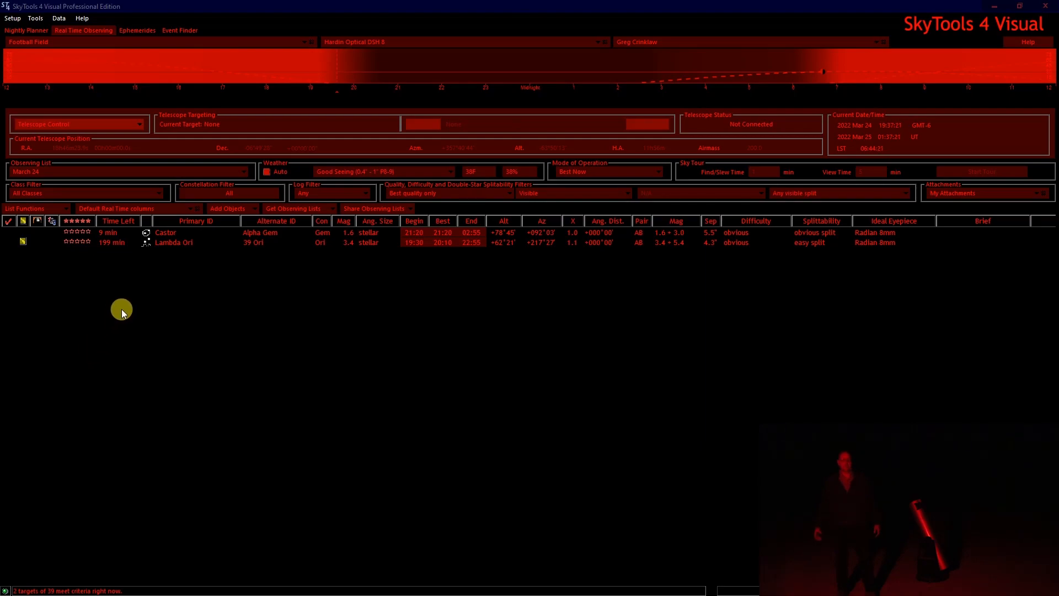
Connect Real Time Observing to the telescope
click(118, 125)
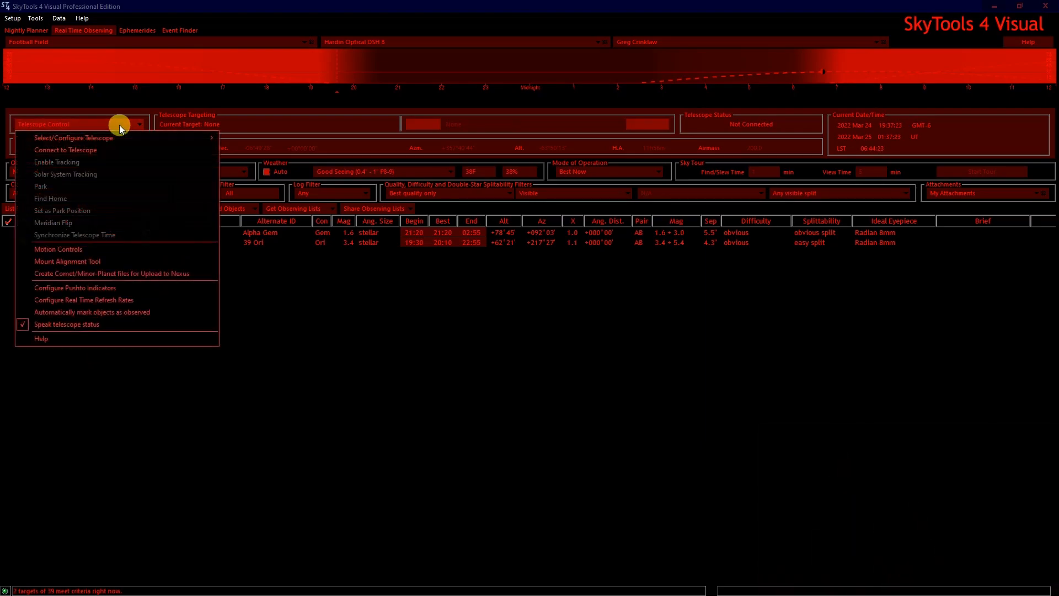
click(97, 147)
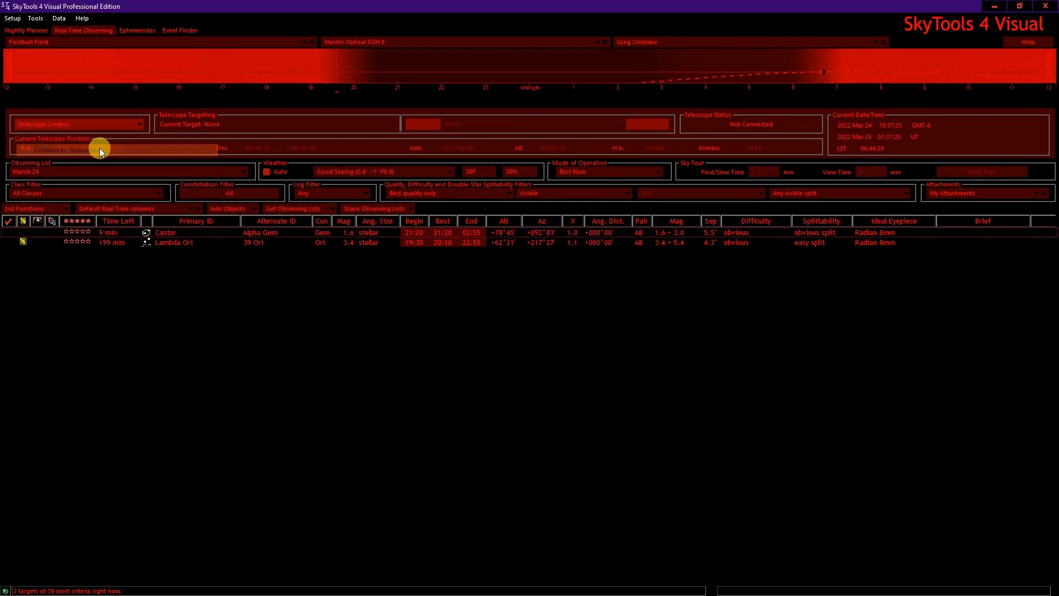
Select Castor in the observing list and push the telescope to it
click(206, 234)
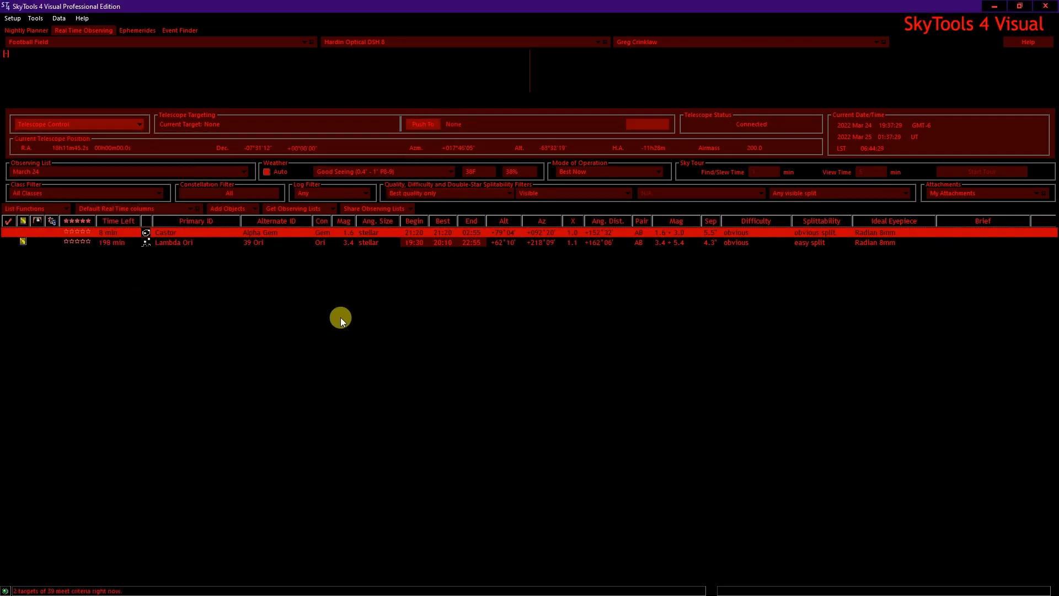
click(171, 232)
click(428, 125)
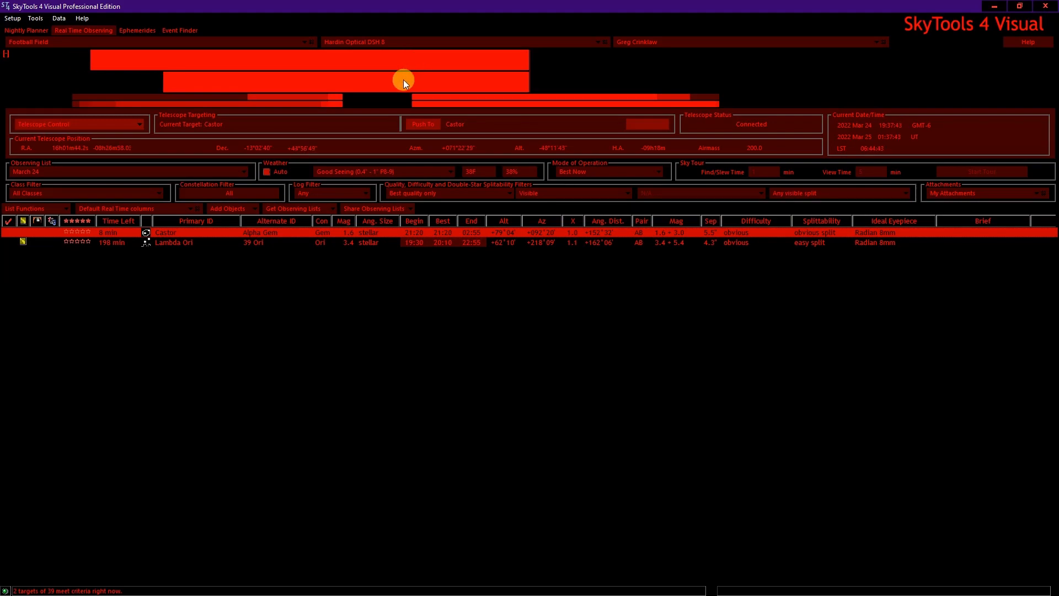
Compare the night chart with the push-to indicator bars by alternating between them, ending on the indicator bars
click(6, 53)
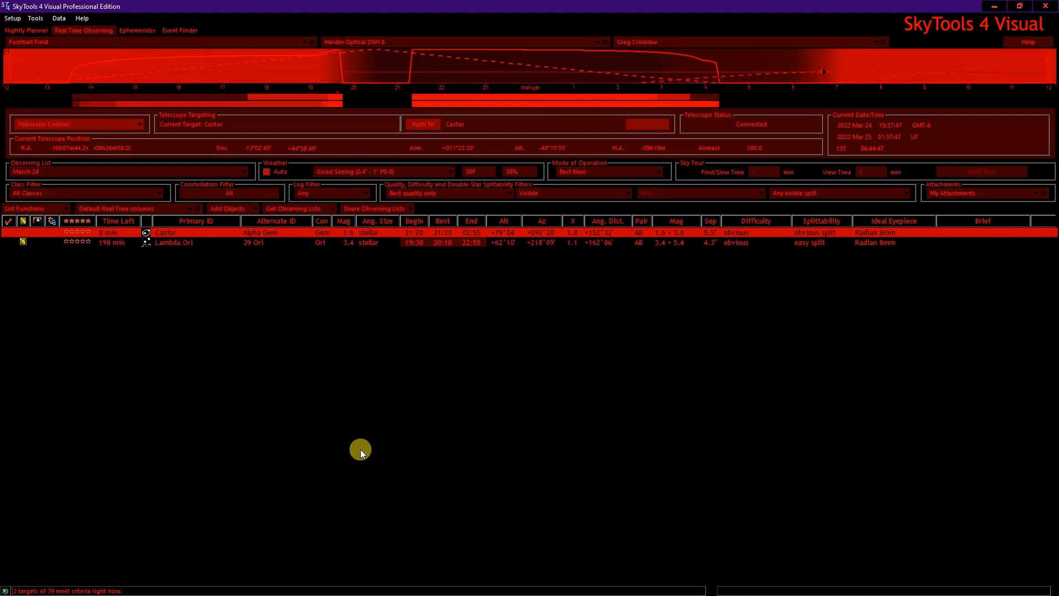
click(6, 54)
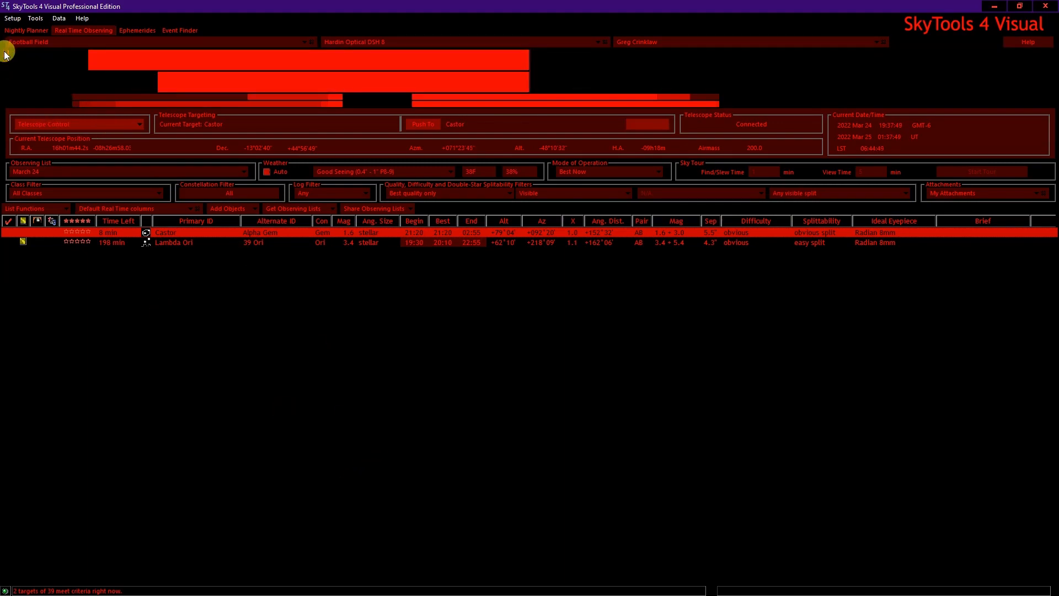
click(6, 54)
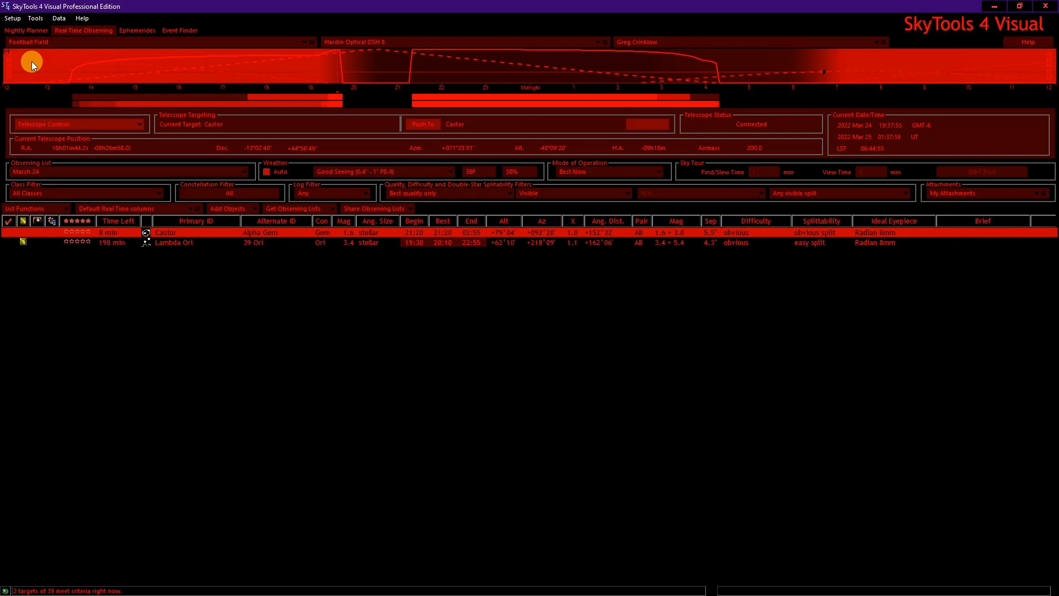
click(7, 52)
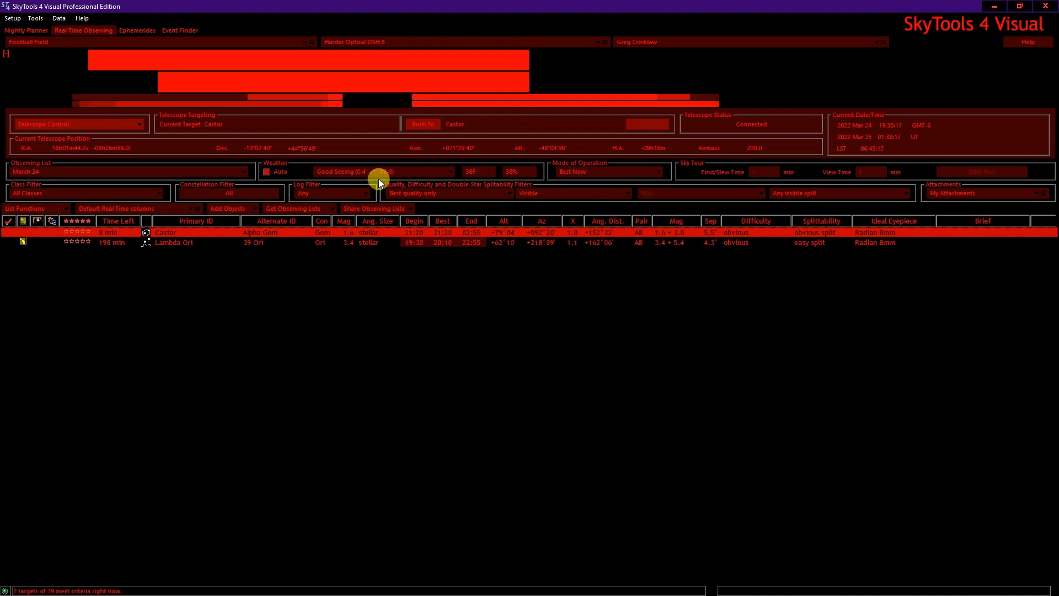
Configure the Pushto indicators to display full screen automatically when a Pushto target is initiated
click(74, 124)
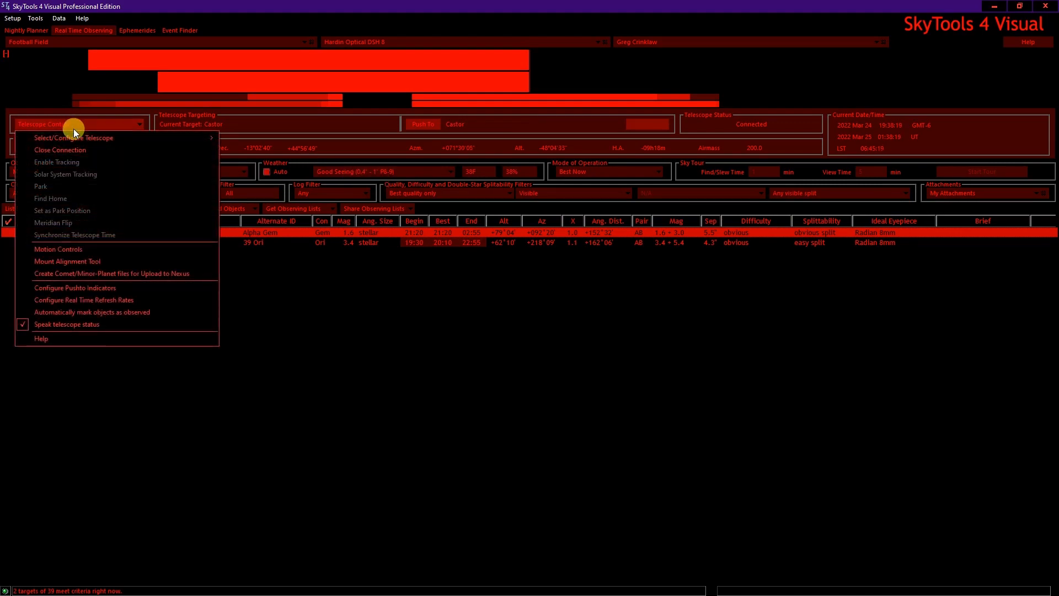
click(104, 289)
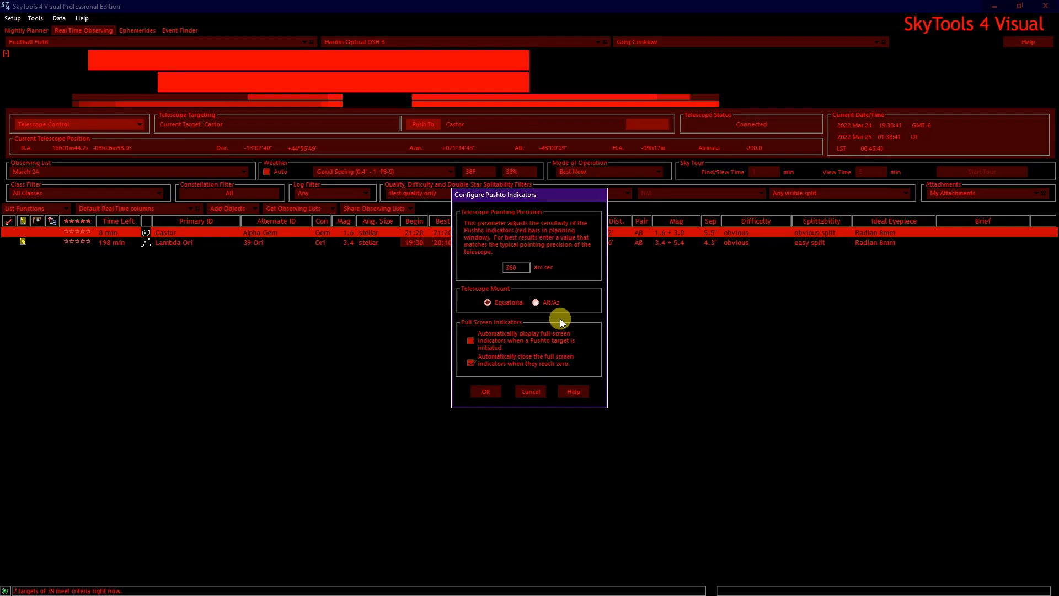
click(472, 343)
click(492, 391)
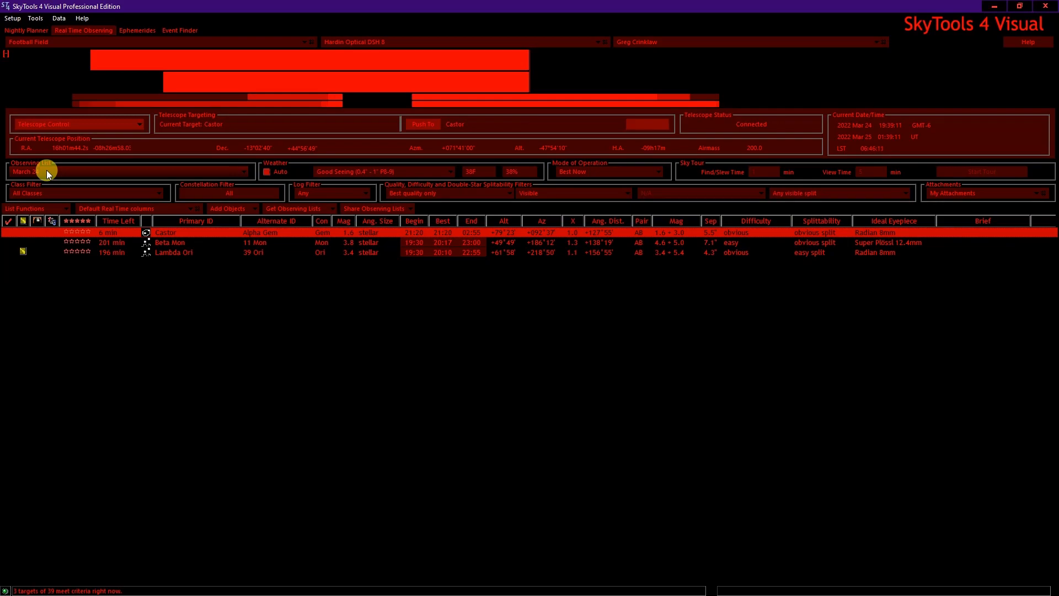
Set the weather temperature to 38F
click(472, 170)
text(38)
key(Return)
Filter the observing list by difficulty Visible (any difficulty) and splitability Good split (or easier)
click(599, 195)
click(601, 212)
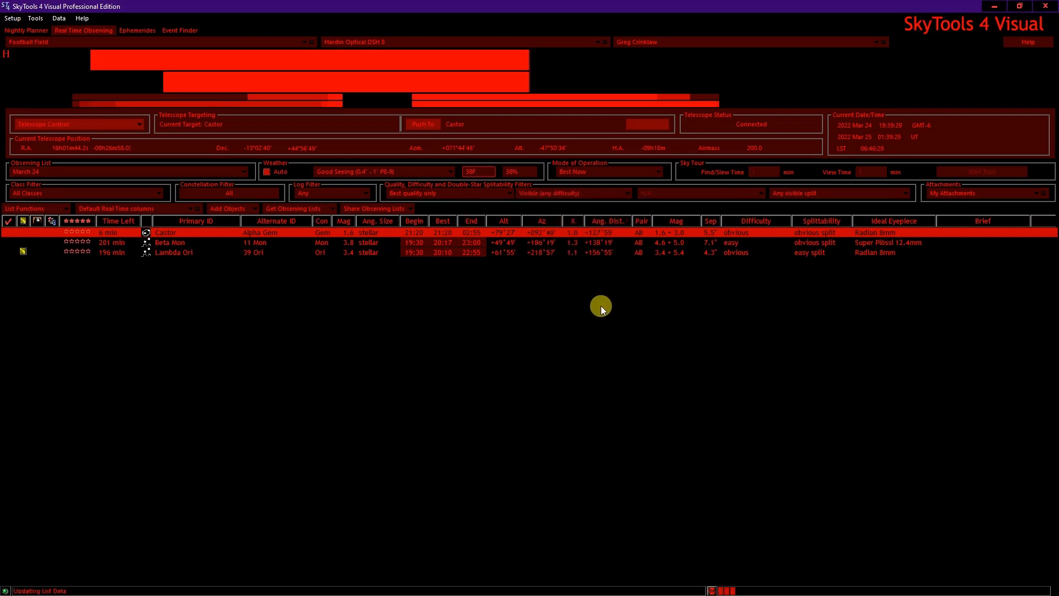
click(818, 197)
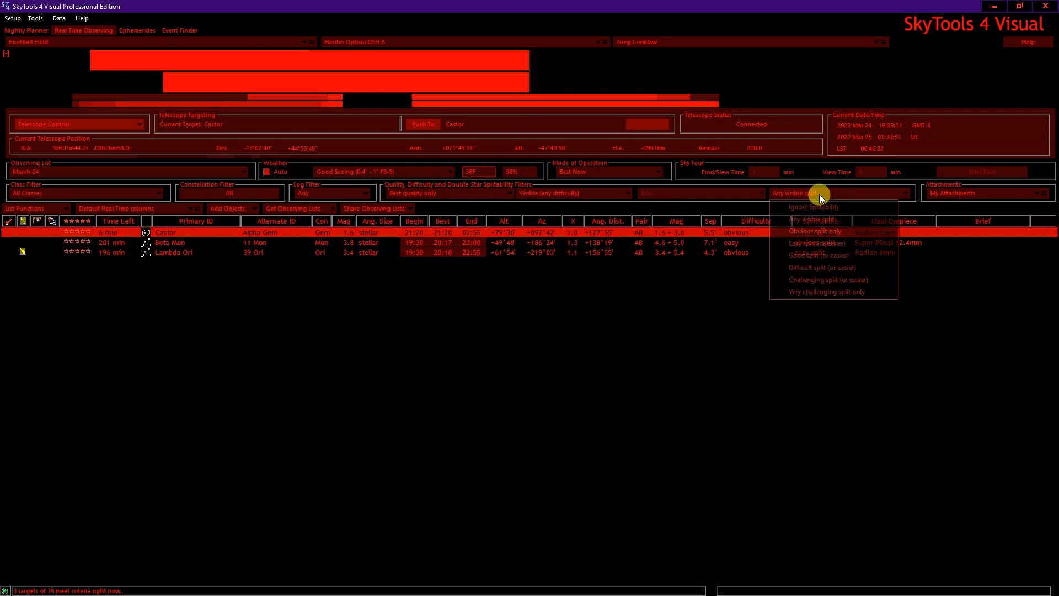
click(833, 257)
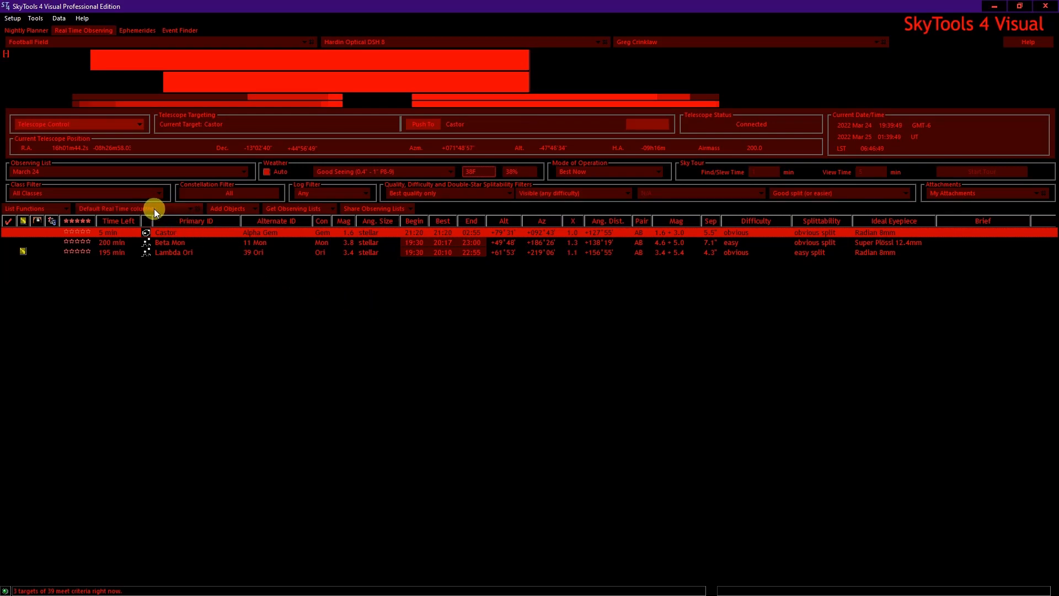
Hide the status icon column beside the user rating in the Default Real Time column scheme and save the scheme
click(200, 208)
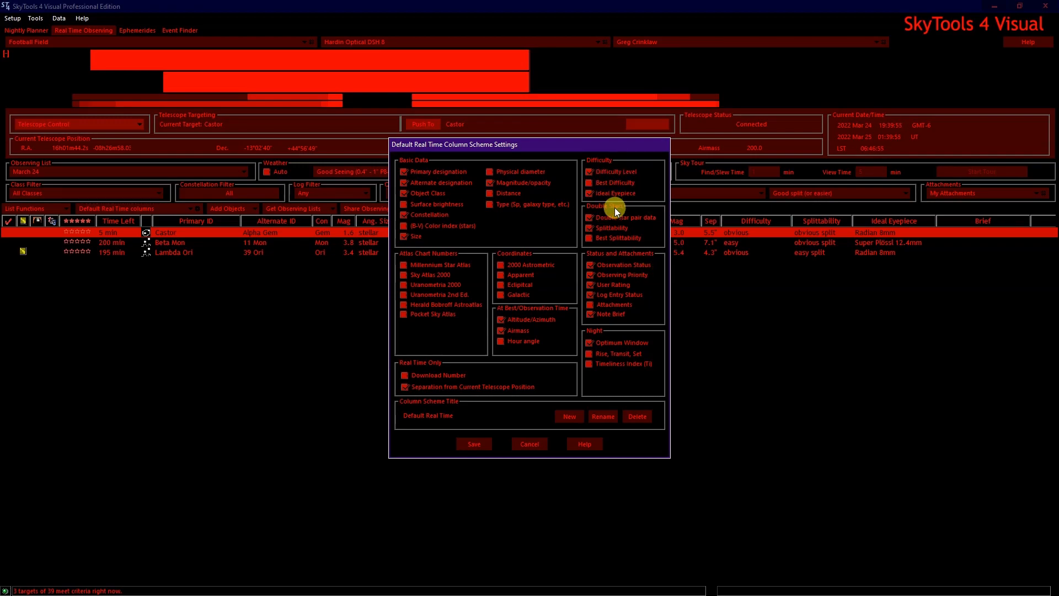
click(589, 218)
click(621, 267)
click(475, 445)
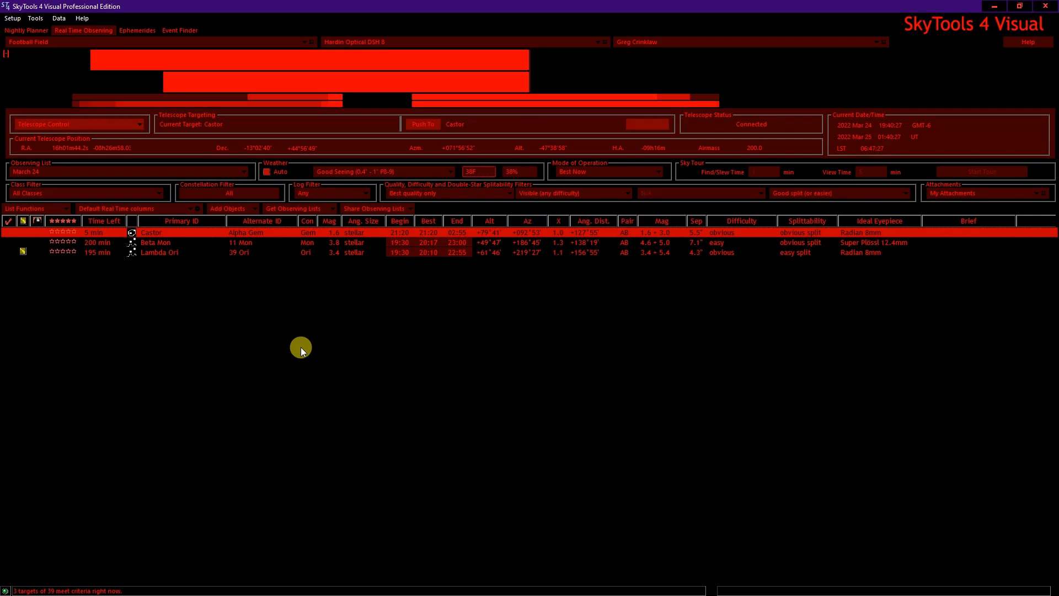
click(111, 124)
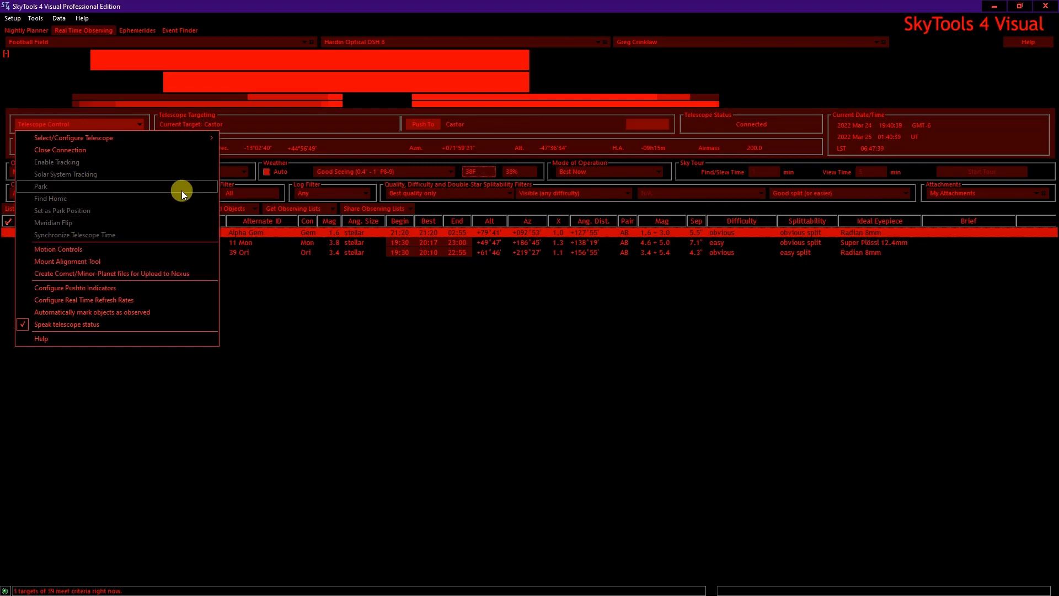
click(317, 279)
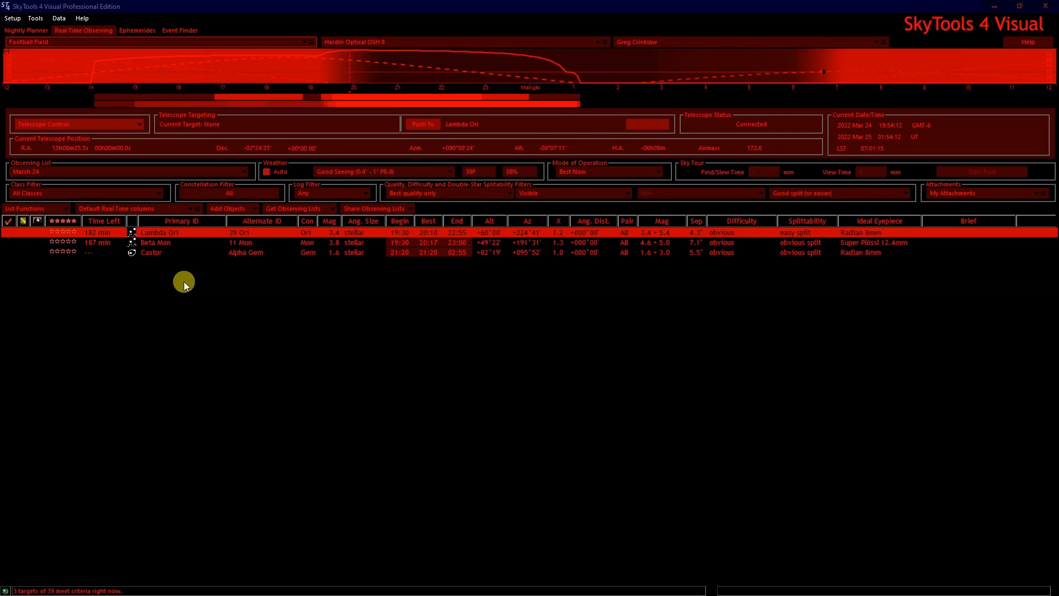
Enter "Transparent, good seeing, few clouds" as observing conditions in the new log defaults for Lambda Ori and save the defaults
right_click(196, 233)
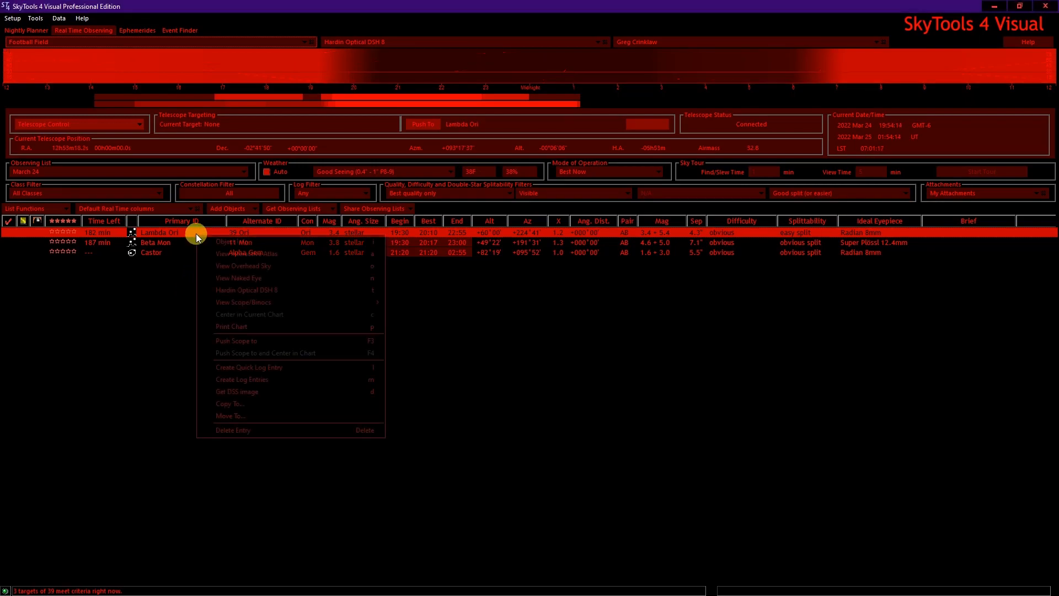
click(283, 382)
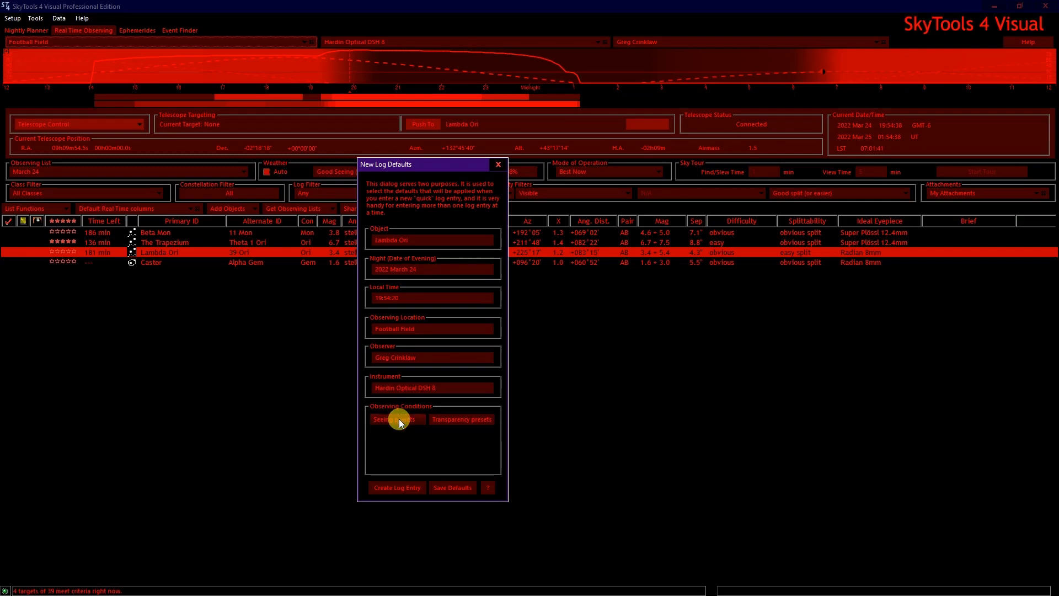
click(388, 435)
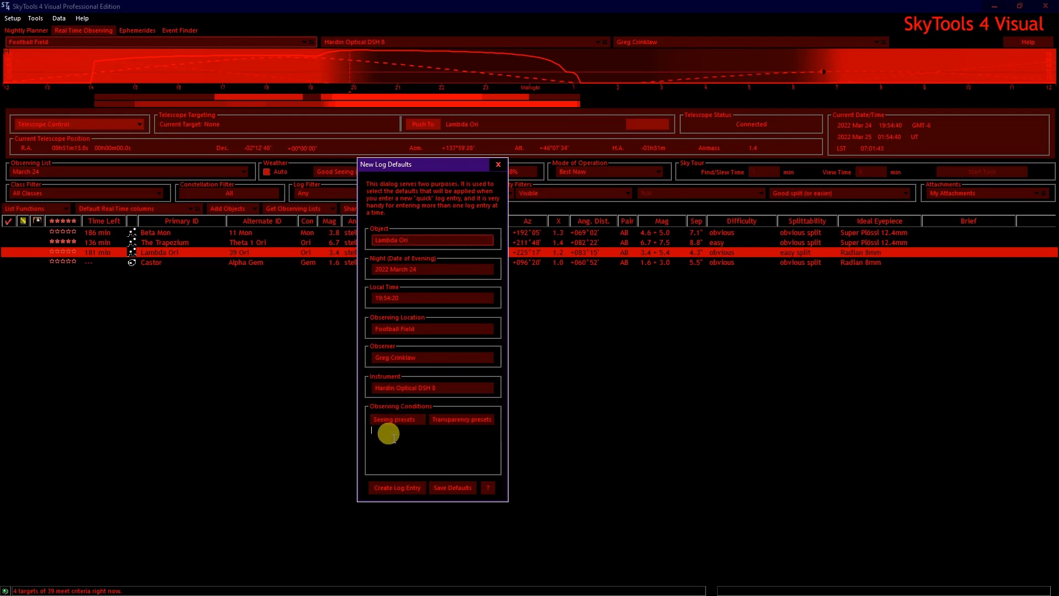
text(Transparent, good seeing, few clouds)
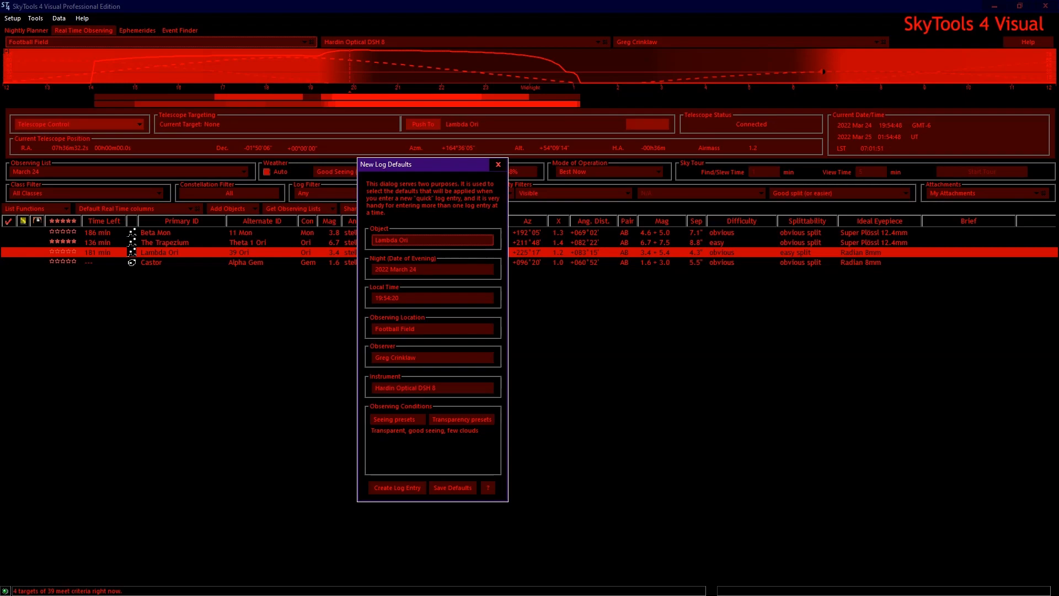
click(446, 484)
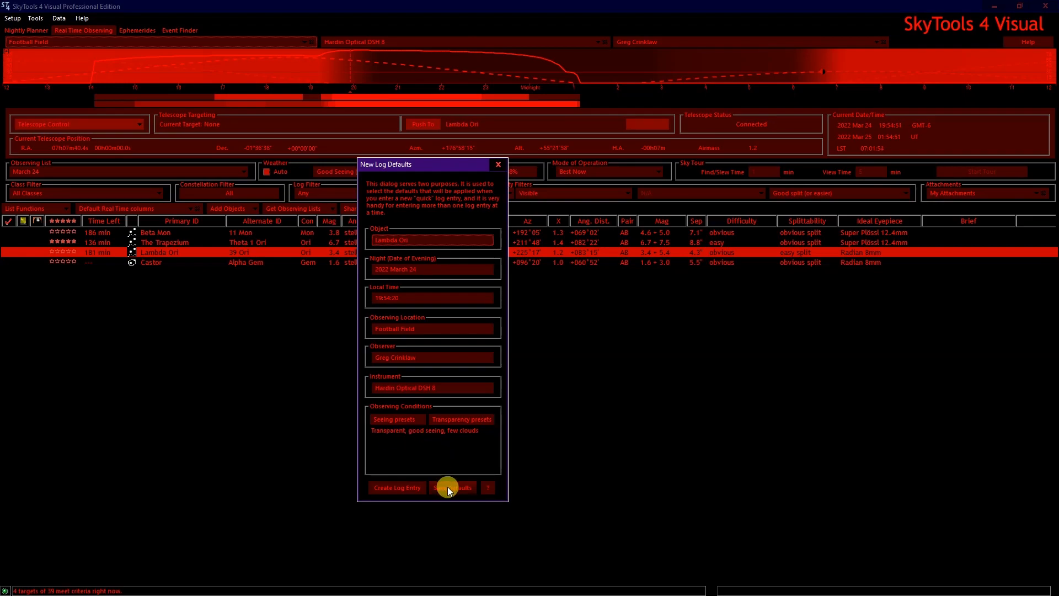
click(498, 165)
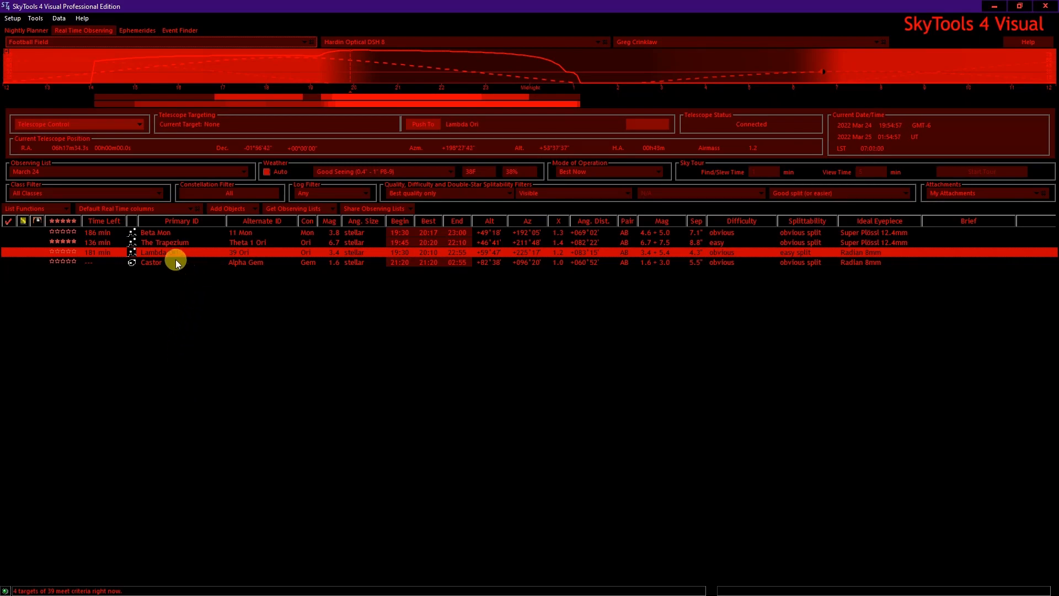
Push the telescope to Lambda Ori and check the push-to indicator bars before restoring the night chart
right_click(191, 253)
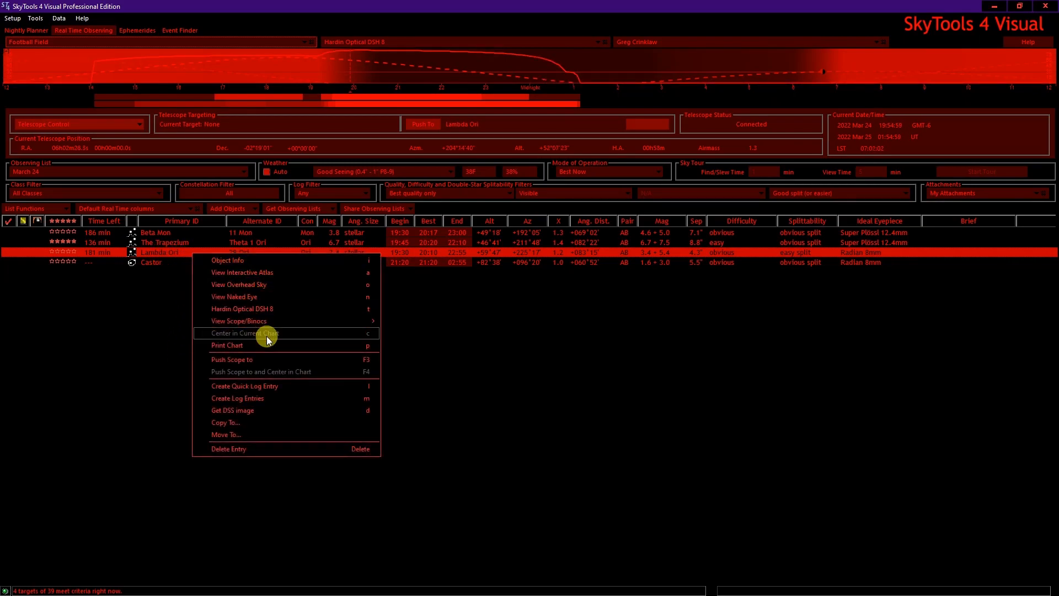
click(269, 359)
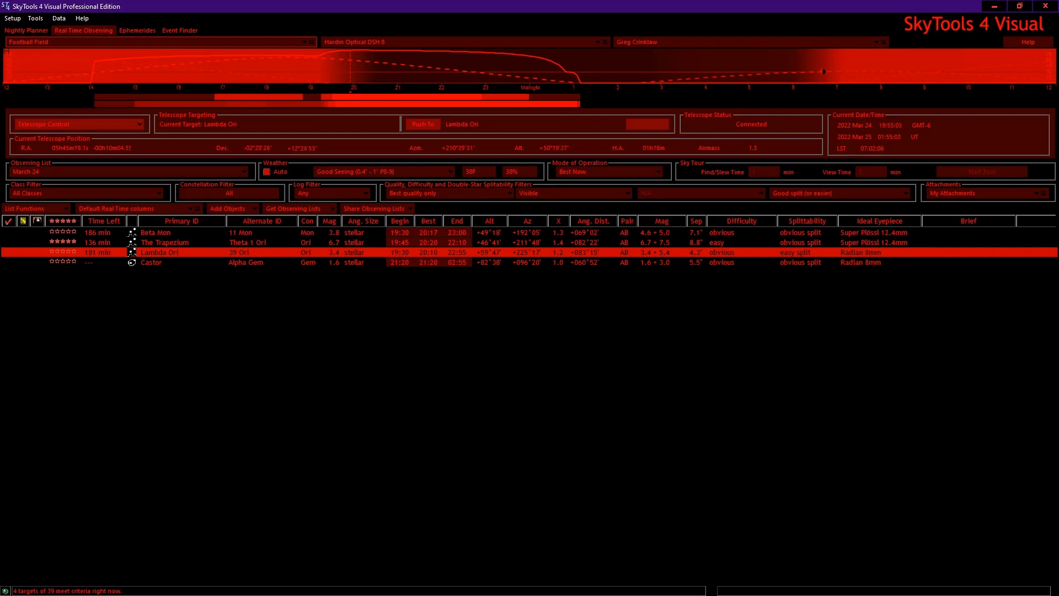
click(7, 53)
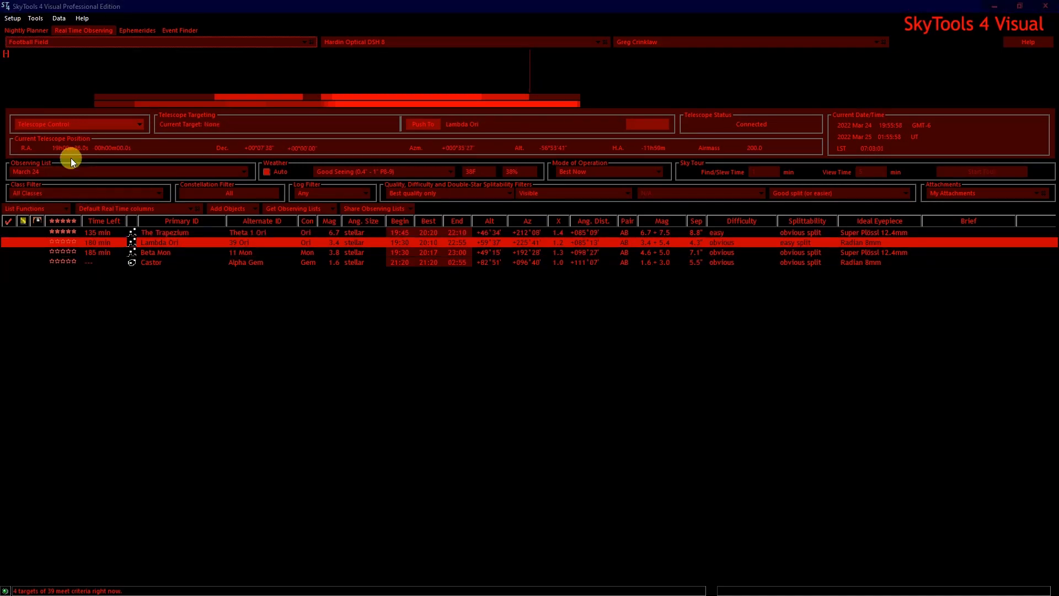
click(6, 54)
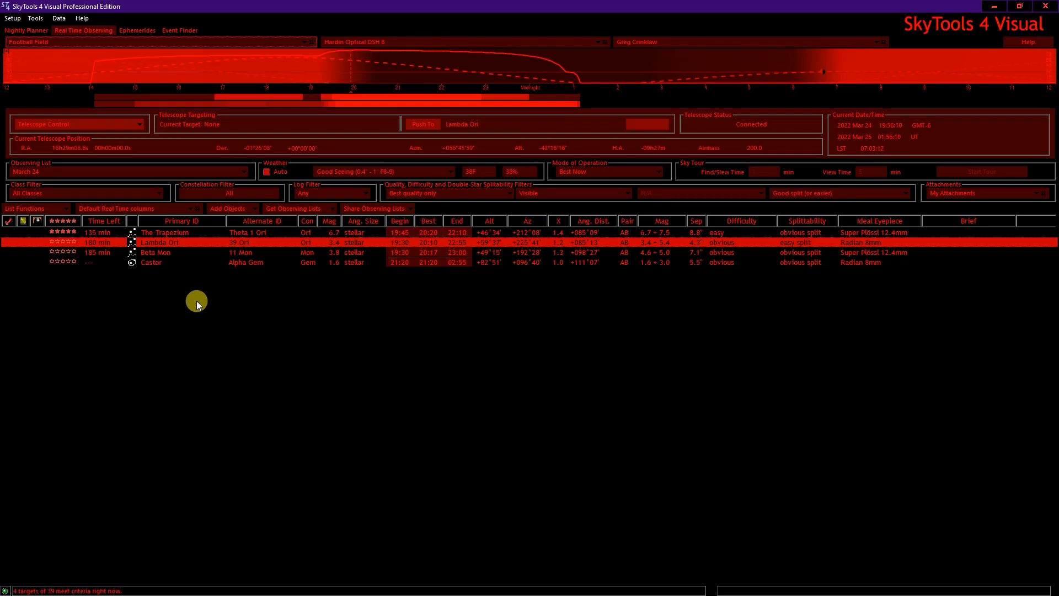
Open the Hardin Optical DSH 8 chart for Lambda Ori and rotate its eyepiece view clockwise
right_click(192, 246)
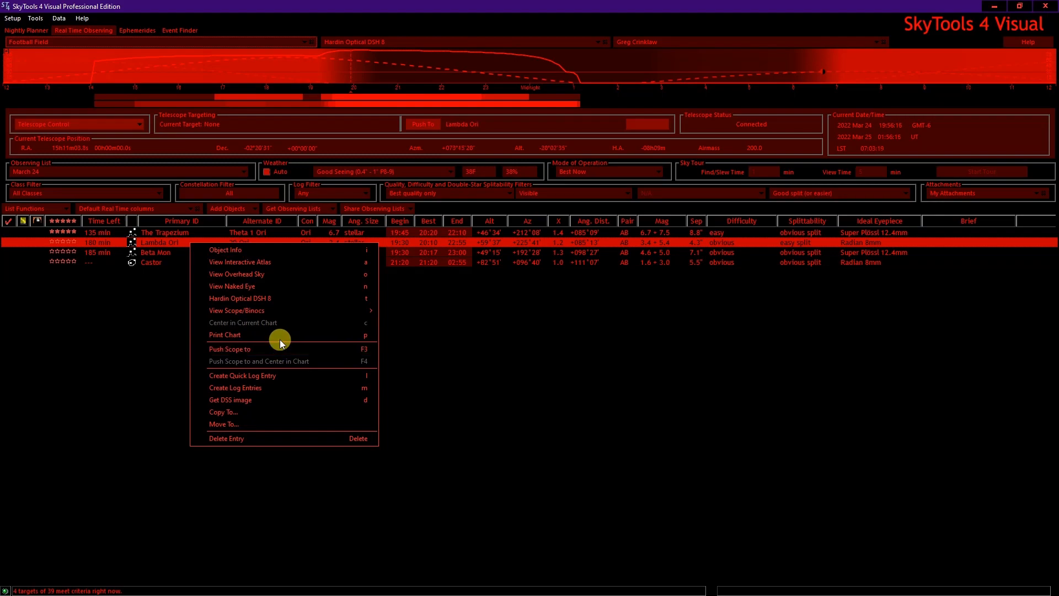
click(294, 300)
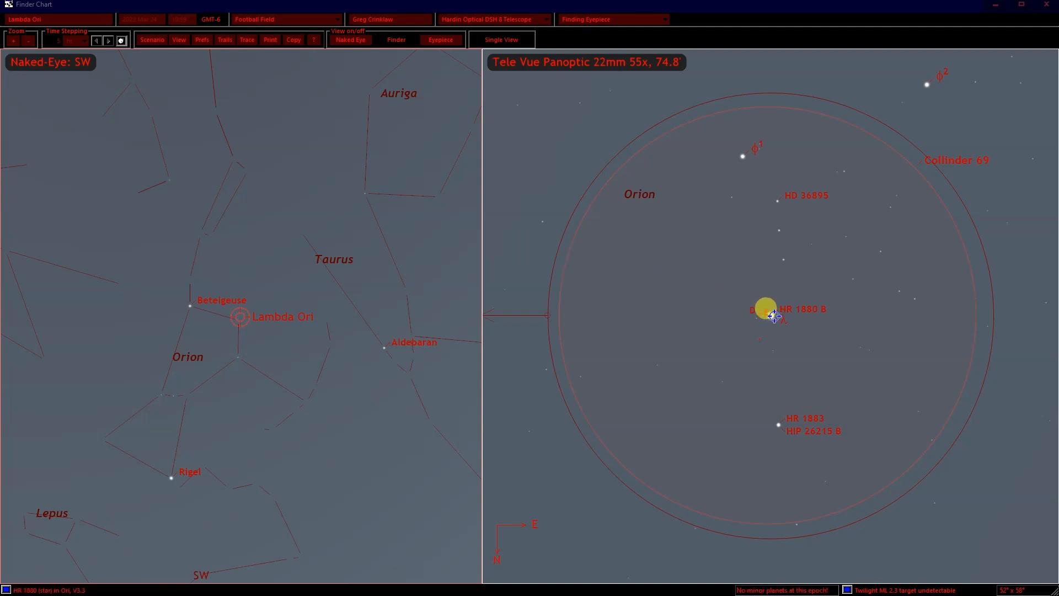
right_click(771, 317)
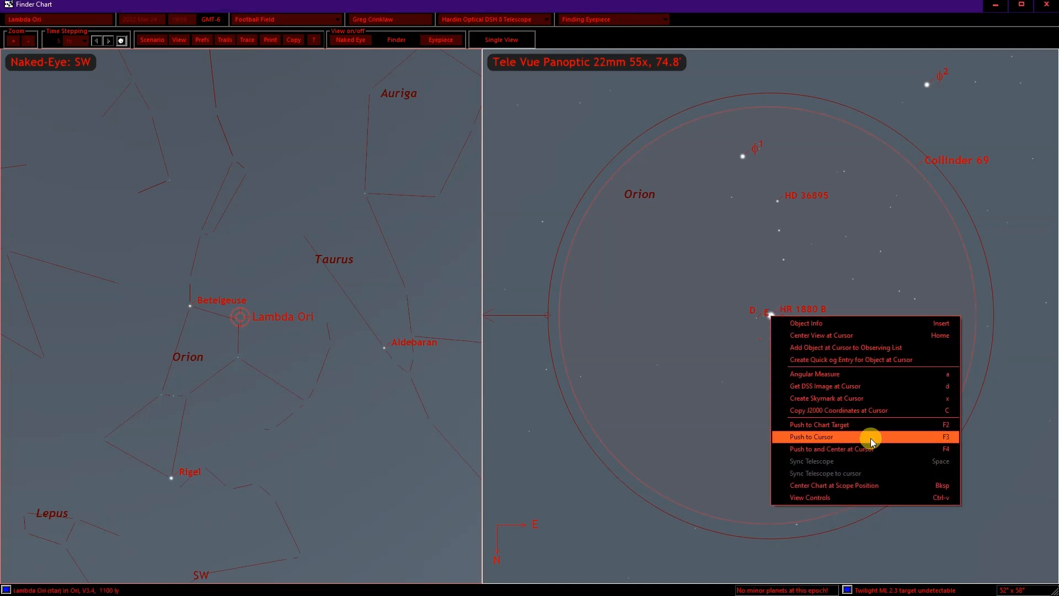
click(701, 293)
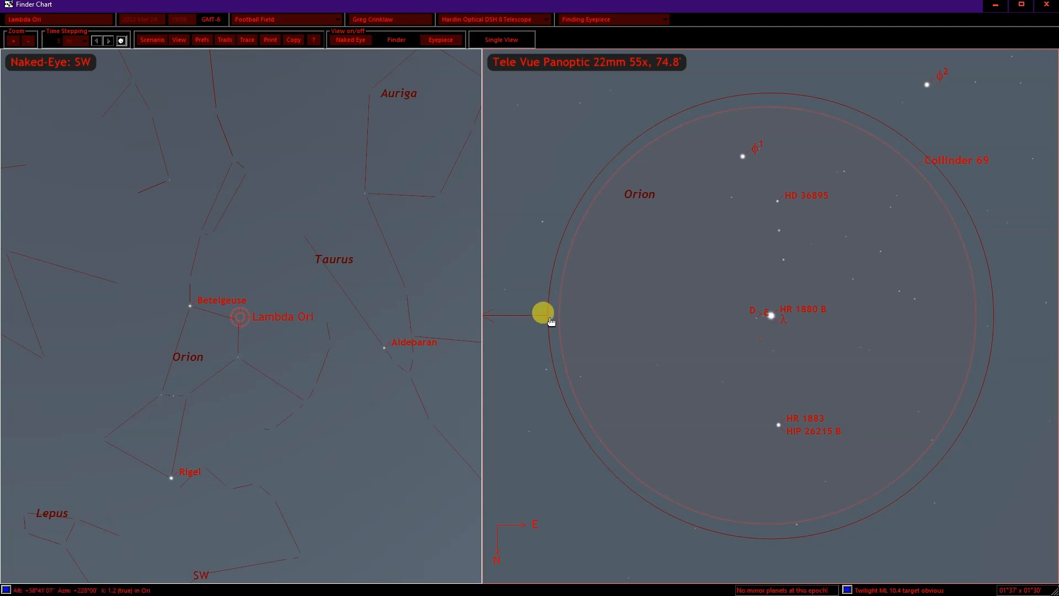
drag(551, 323, 671, 320)
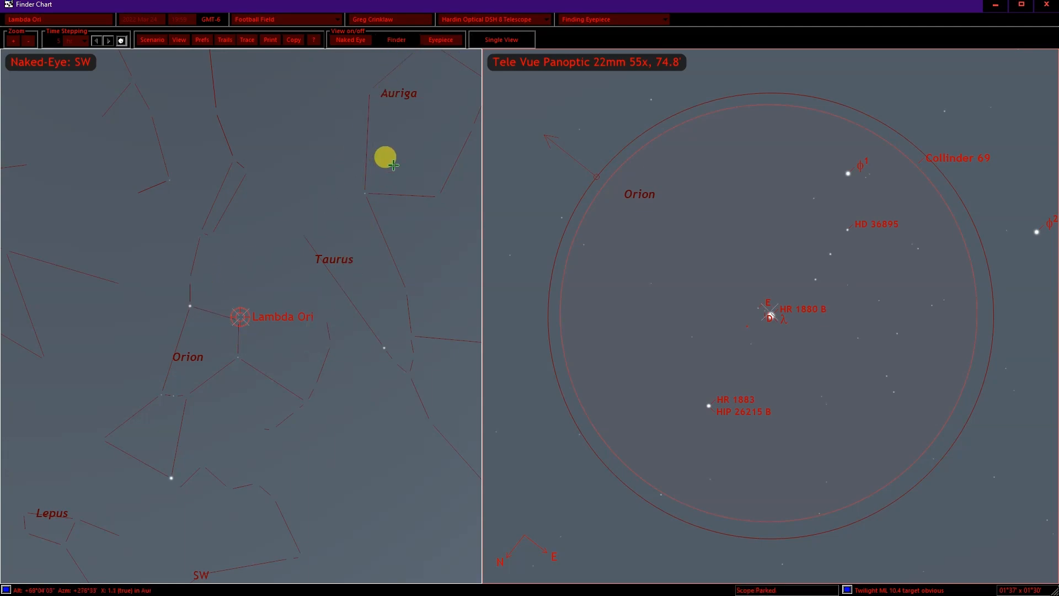
Show and hide the finder view, and switch the chart to Single View with only the naked-eye view
click(400, 41)
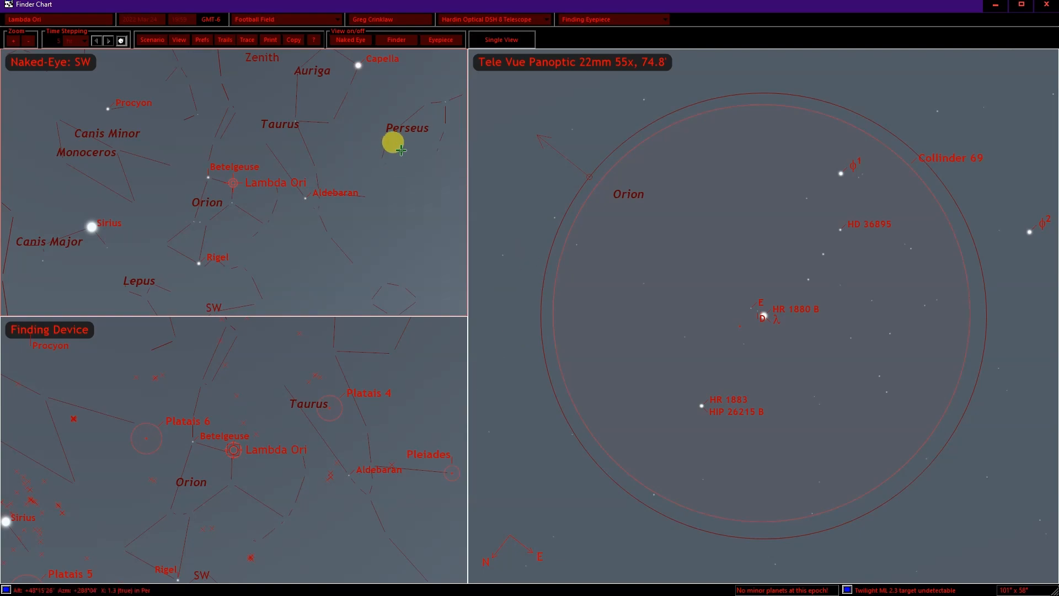
click(405, 42)
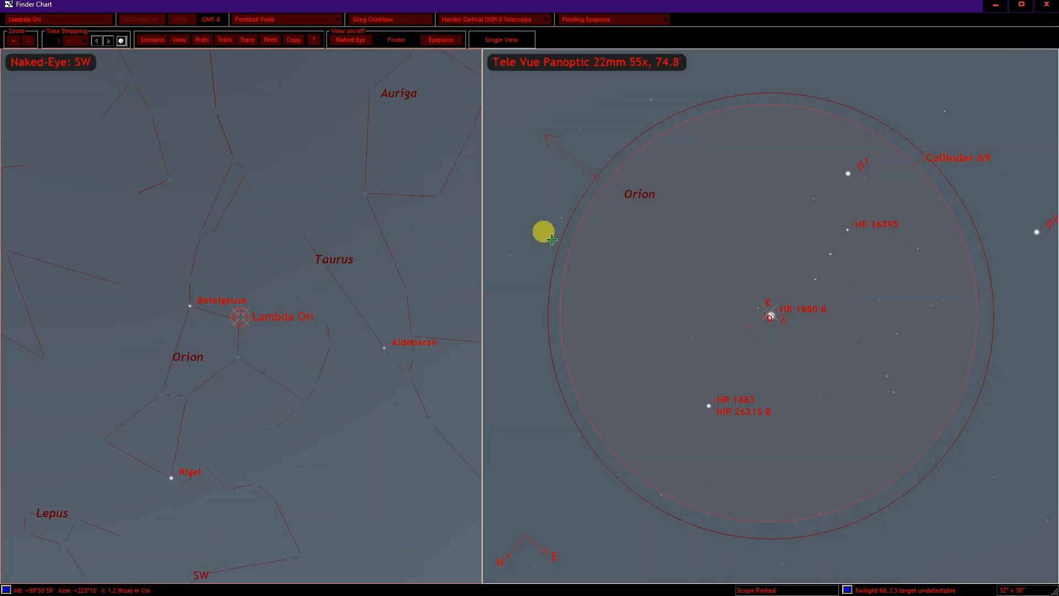
click(502, 39)
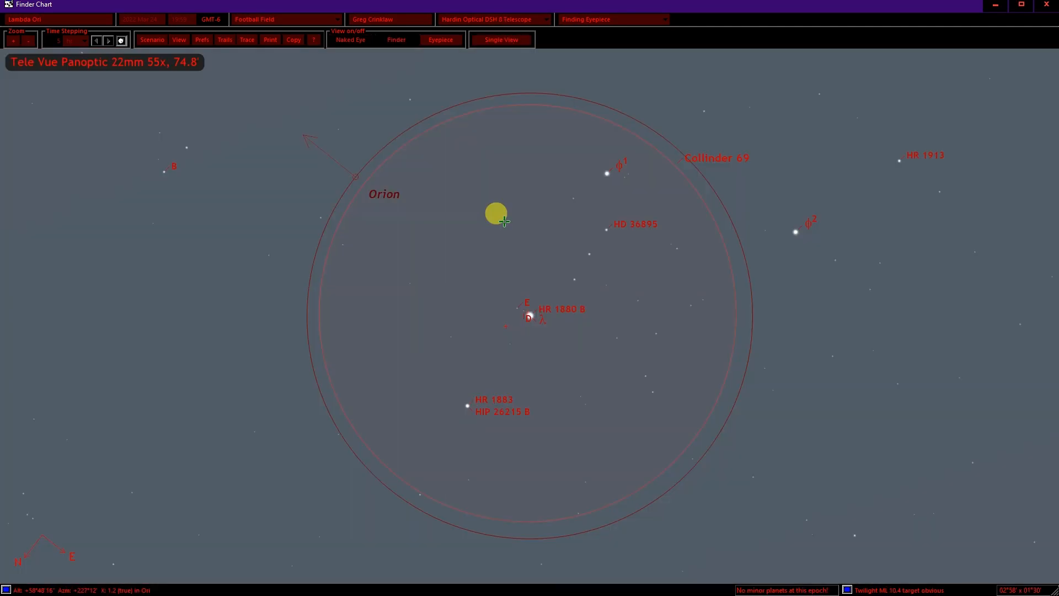
click(353, 40)
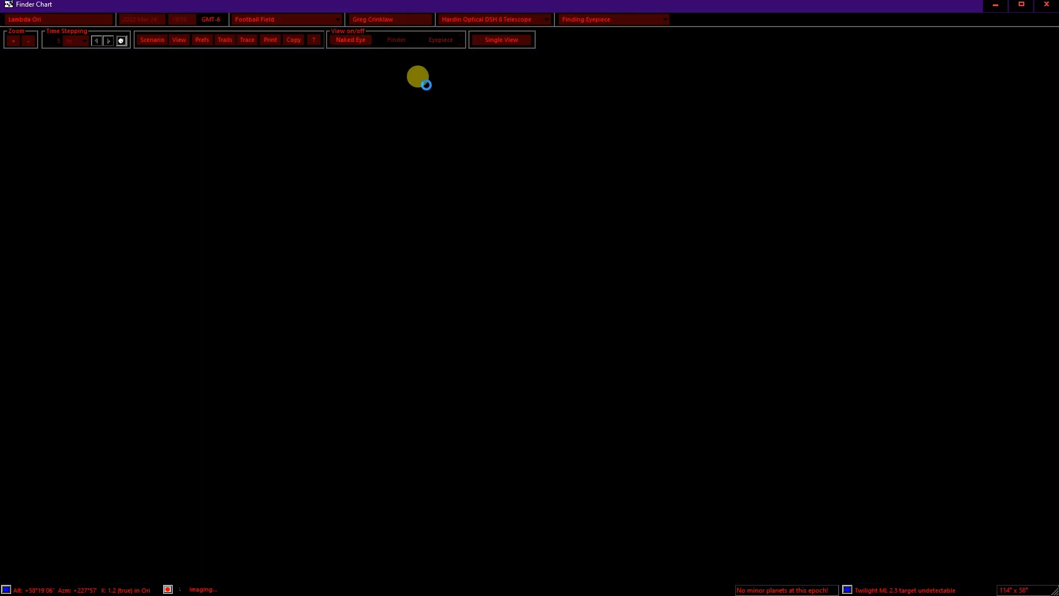
Switch the single-view finder chart for Lambda Ori to the eyepiece view and close the chart
click(440, 40)
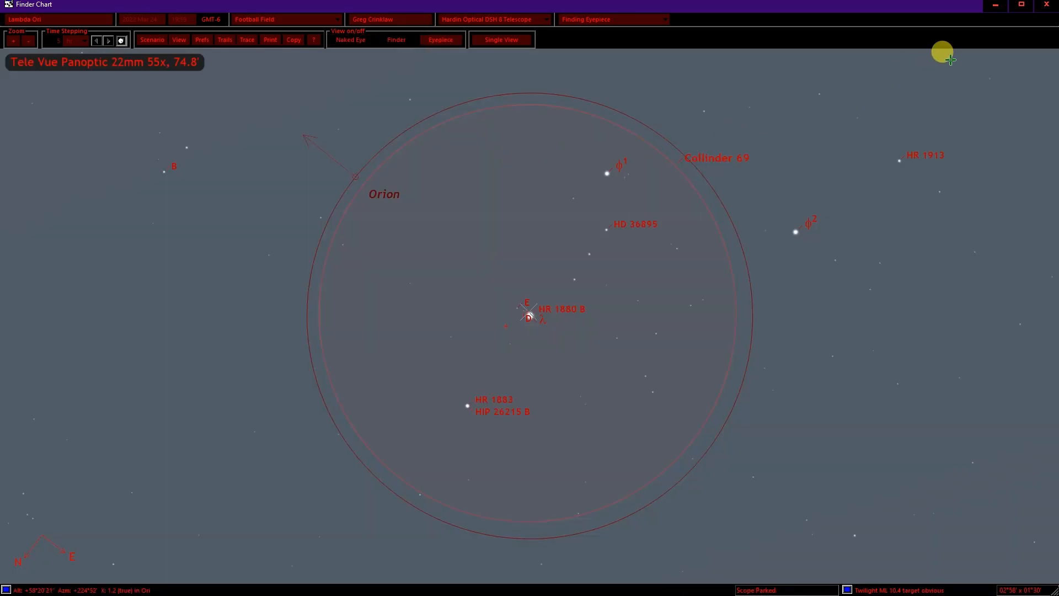
click(1045, 5)
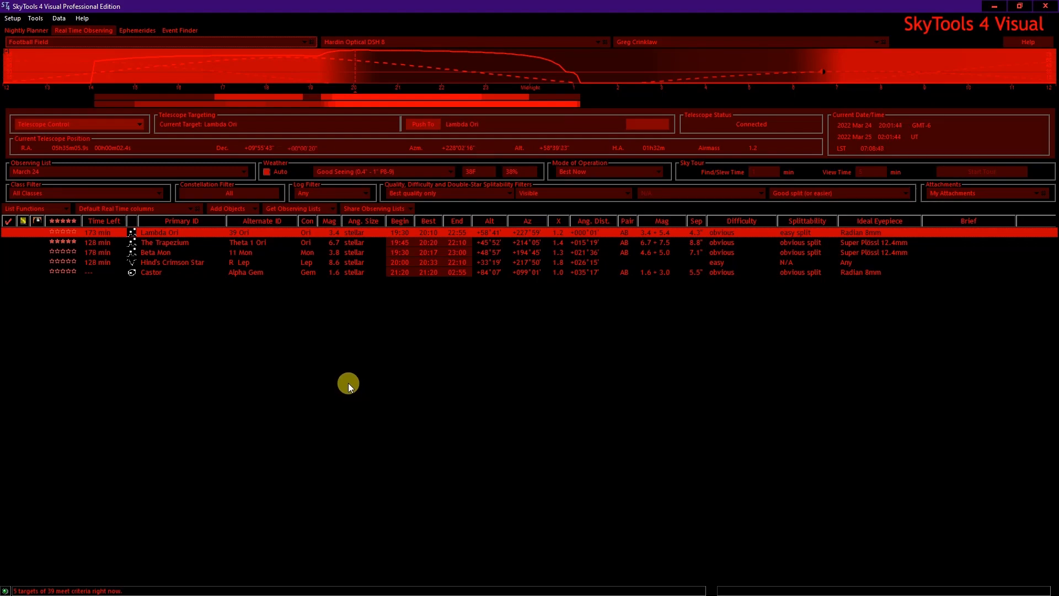
Open the new log defaults for Lambda Ori to review the saved observing conditions, and close the dialog without creating an entry
right_click(177, 232)
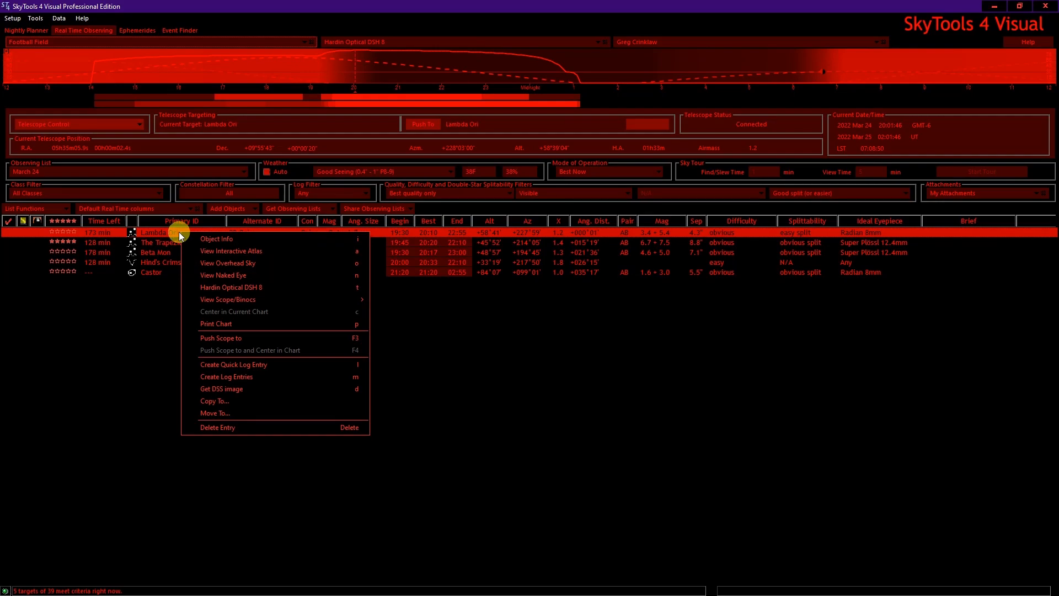
click(294, 379)
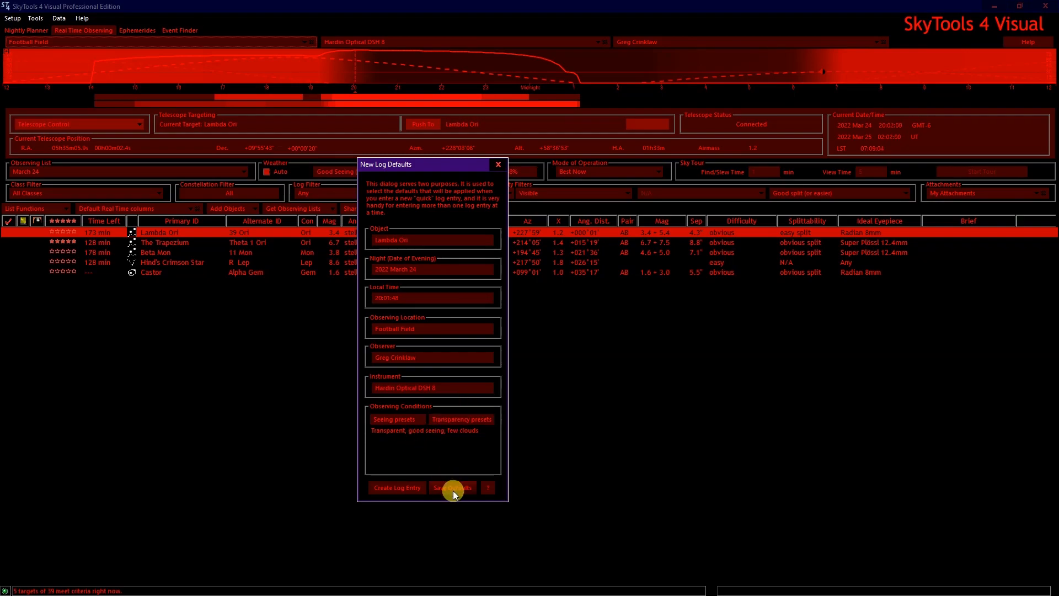
click(498, 164)
Create a quick log entry for Lambda Ori and close the observation log
right_click(169, 238)
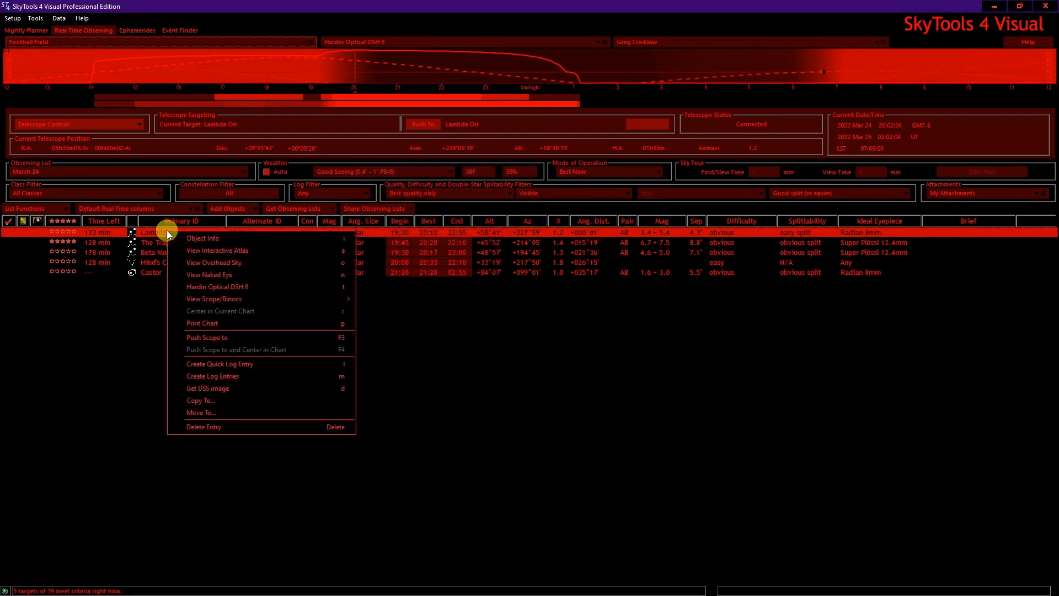
click(253, 365)
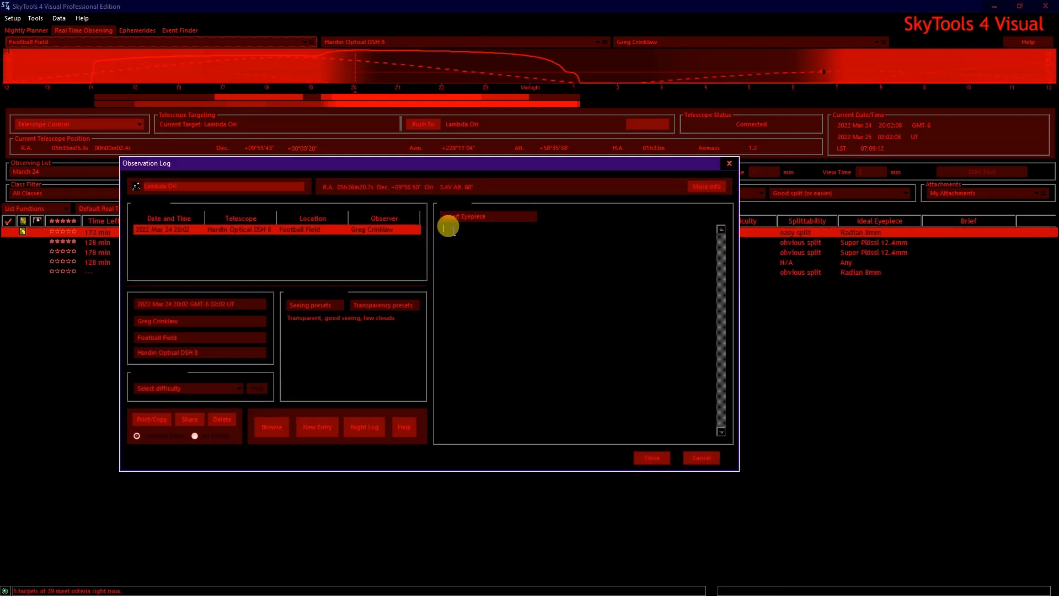
click(654, 457)
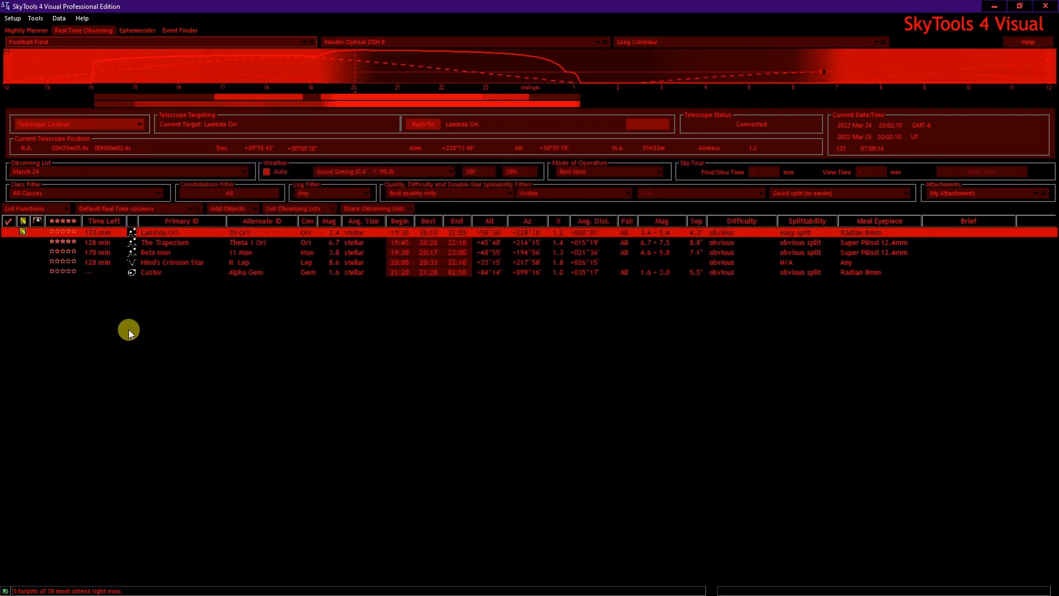
Filter the observing list to unlogged objects and set the log filter back to Any
click(320, 194)
click(330, 221)
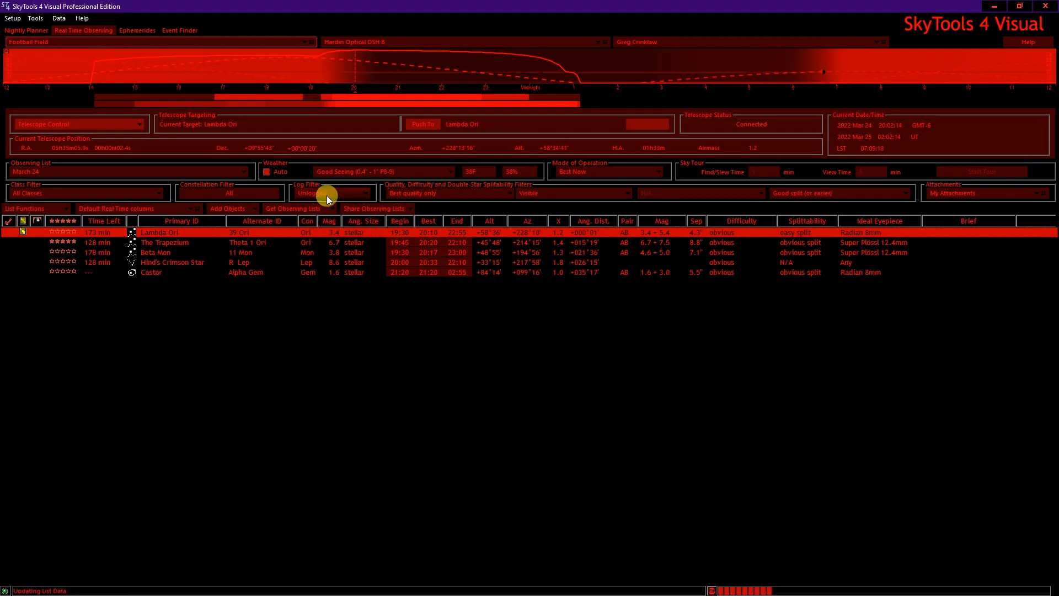
click(326, 194)
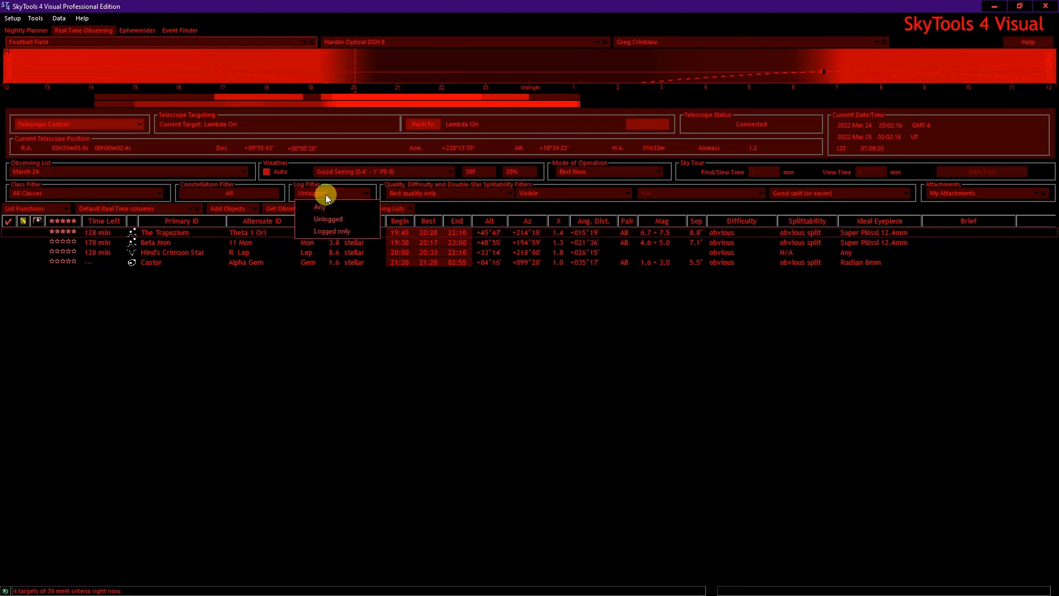
click(326, 207)
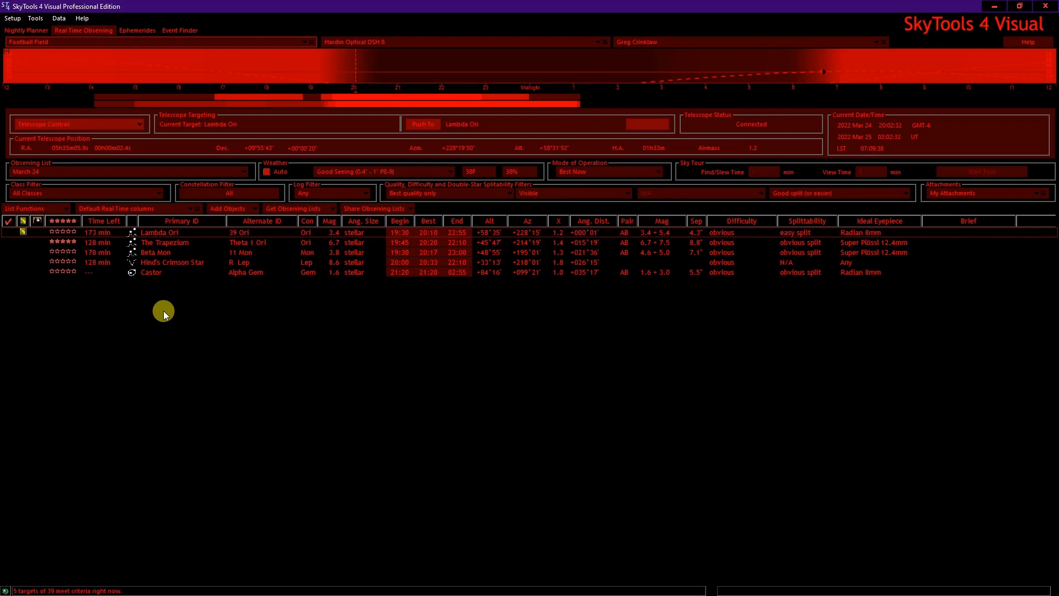
Set Lambda Ori's observation status to Observed and turn on the display of observed objects in the list
click(37, 233)
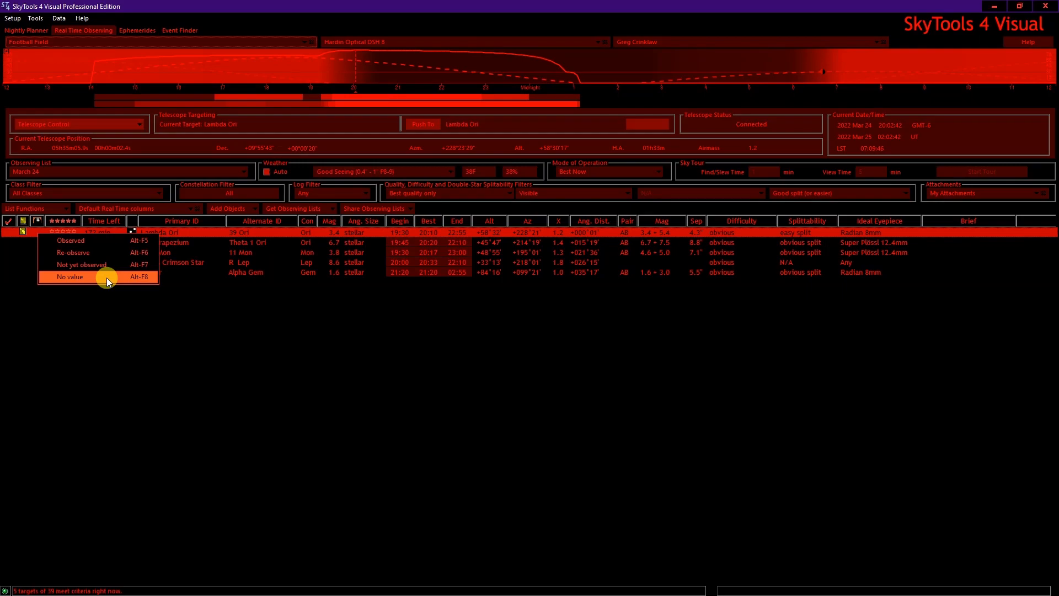
click(99, 246)
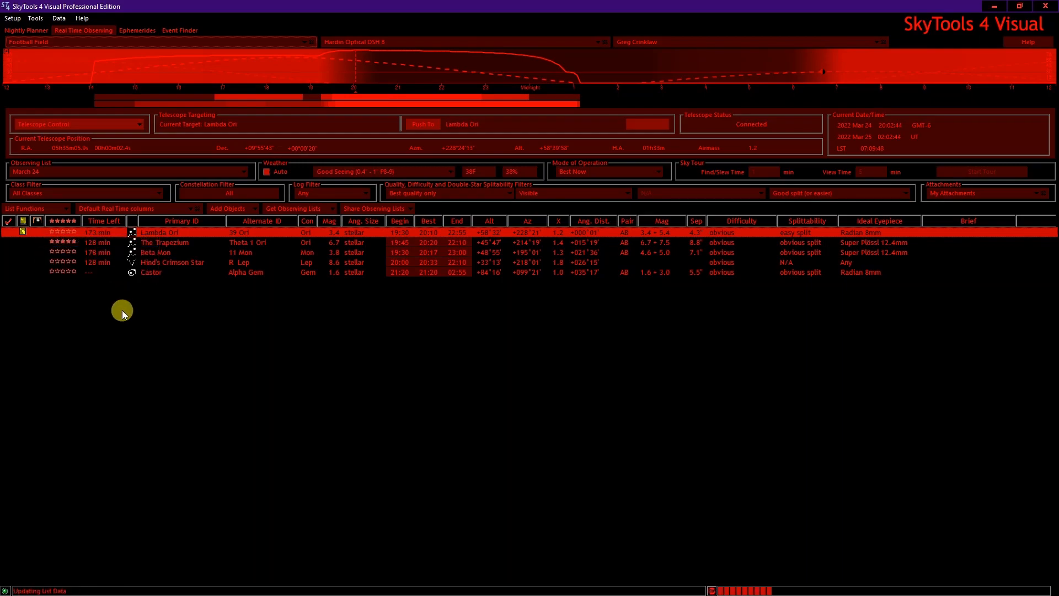
click(37, 220)
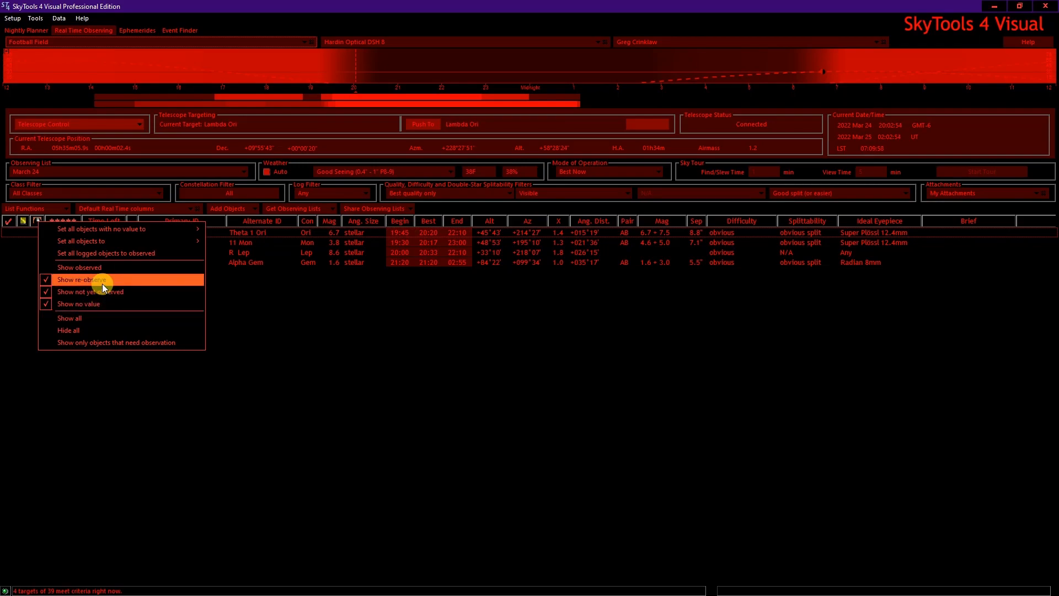
click(105, 268)
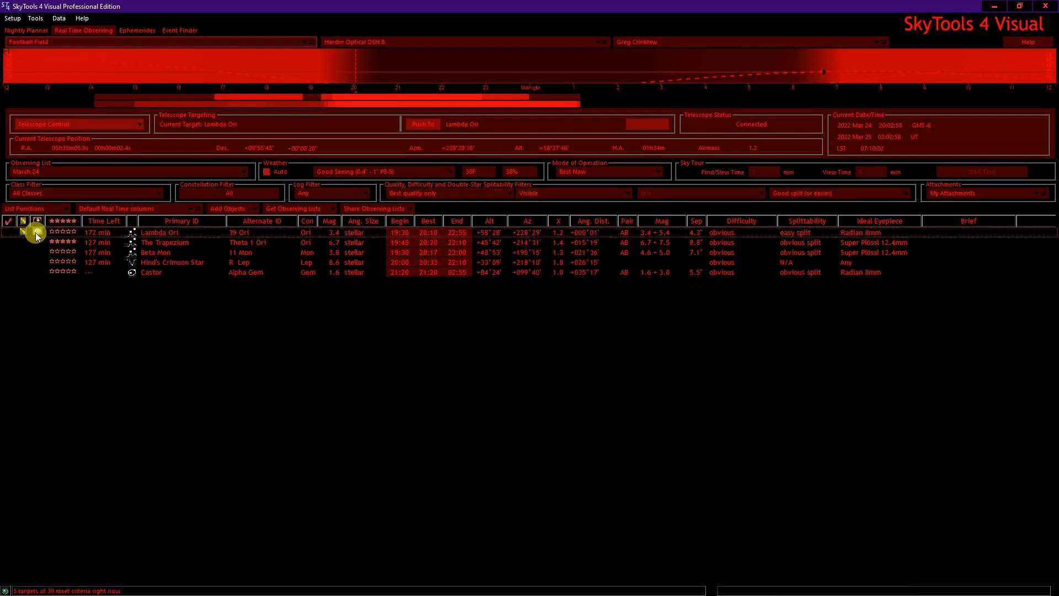
Set Lambda Ori to Observed again, and reset all objects in the observing list to unobserved status
click(37, 234)
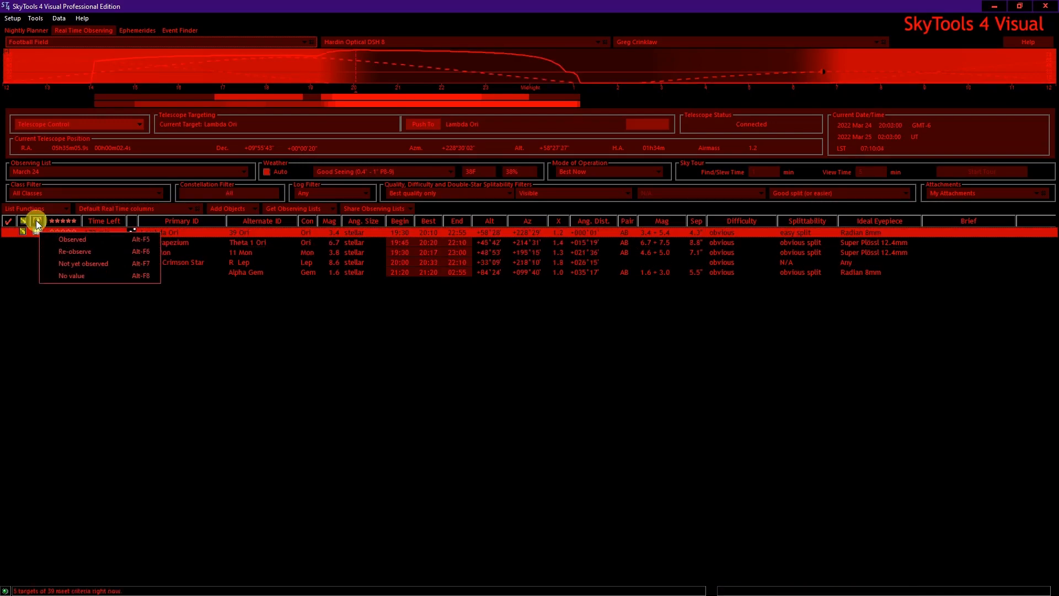
click(80, 241)
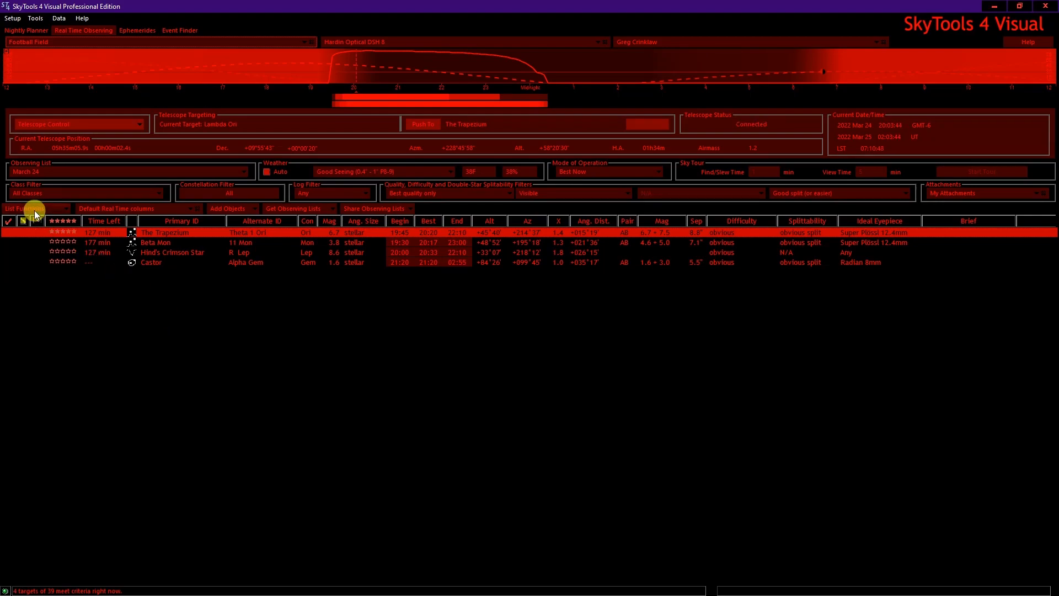
click(51, 207)
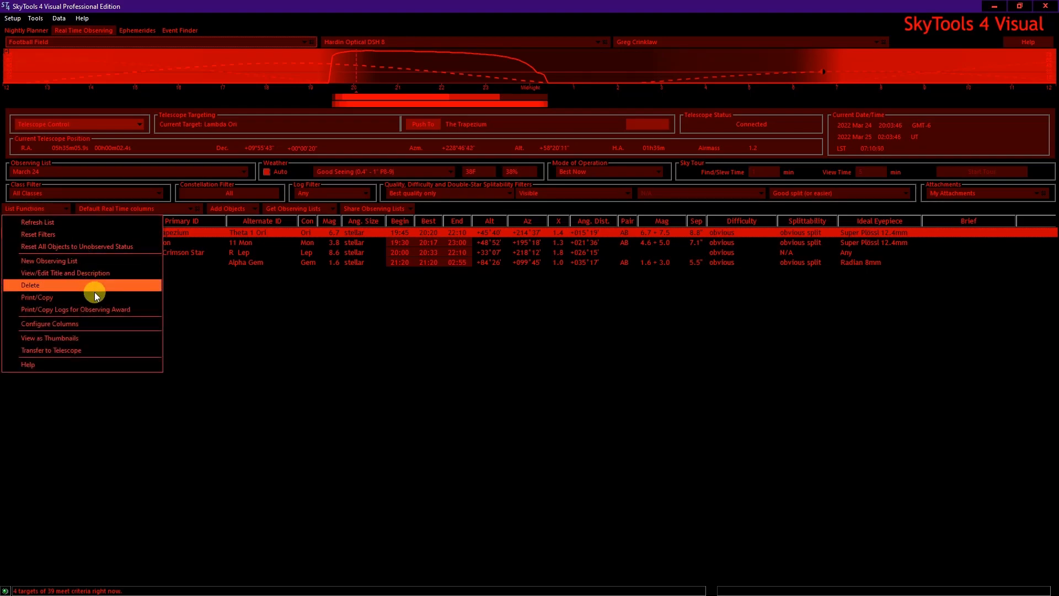
click(150, 246)
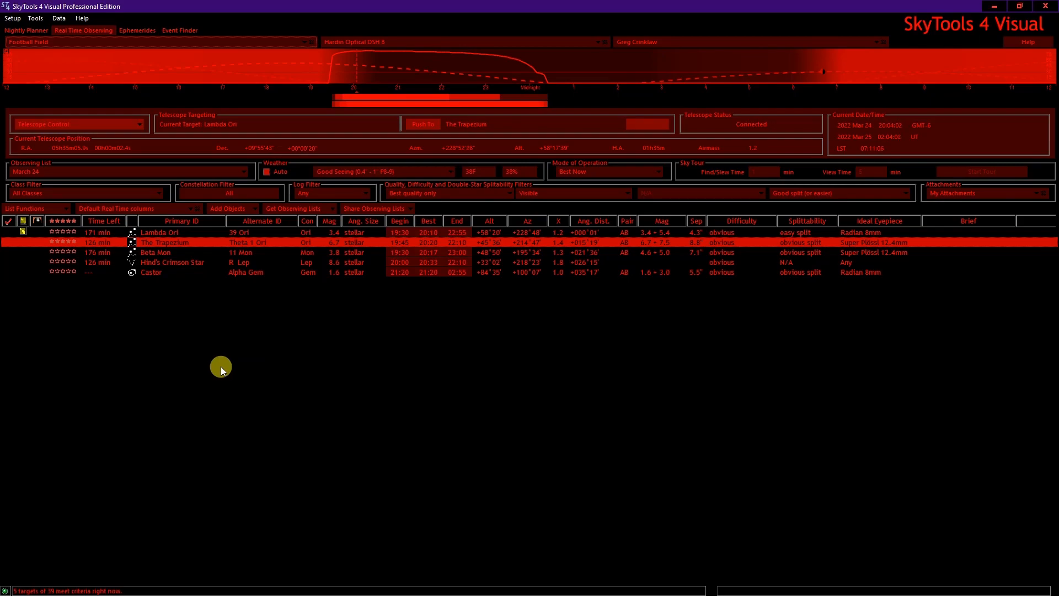
Turn on automatic marking of objects as observed in the telescope control options
click(84, 125)
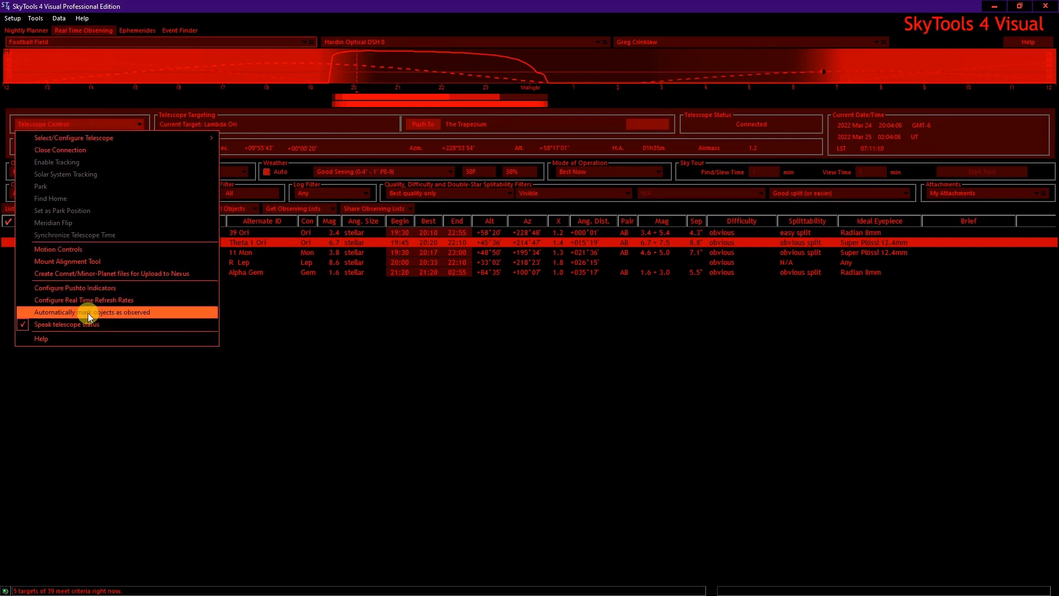
click(171, 312)
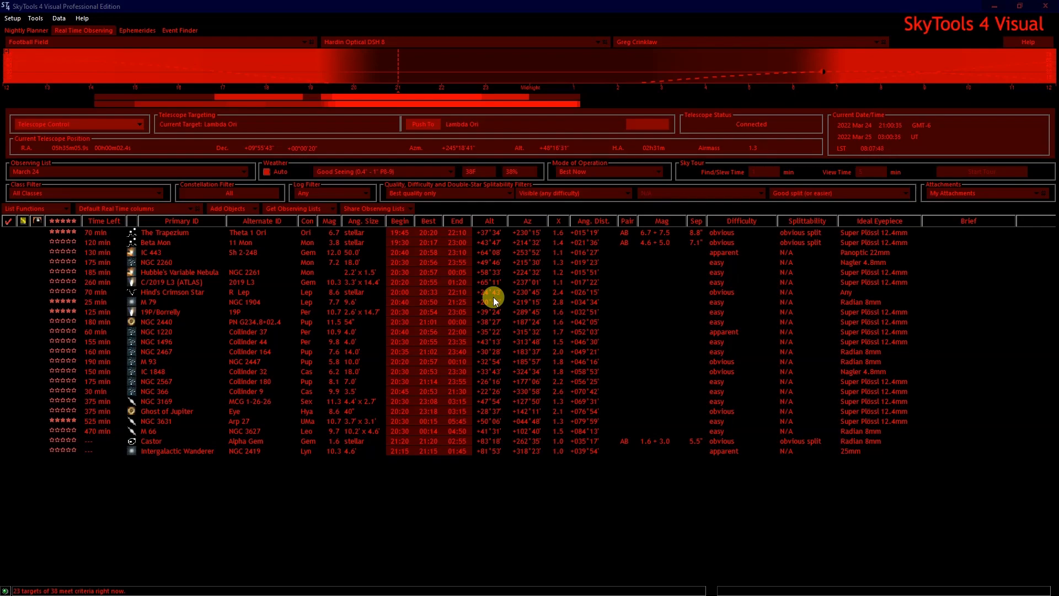
Set the observing list's difficulty filter to Visible (any difficulty)
click(464, 193)
click(561, 193)
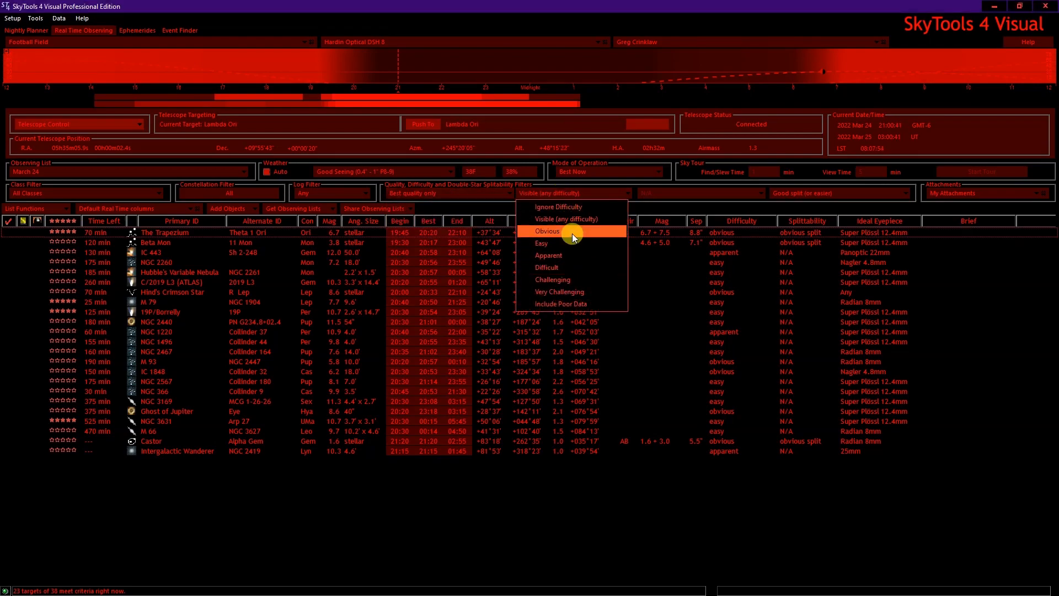
click(573, 220)
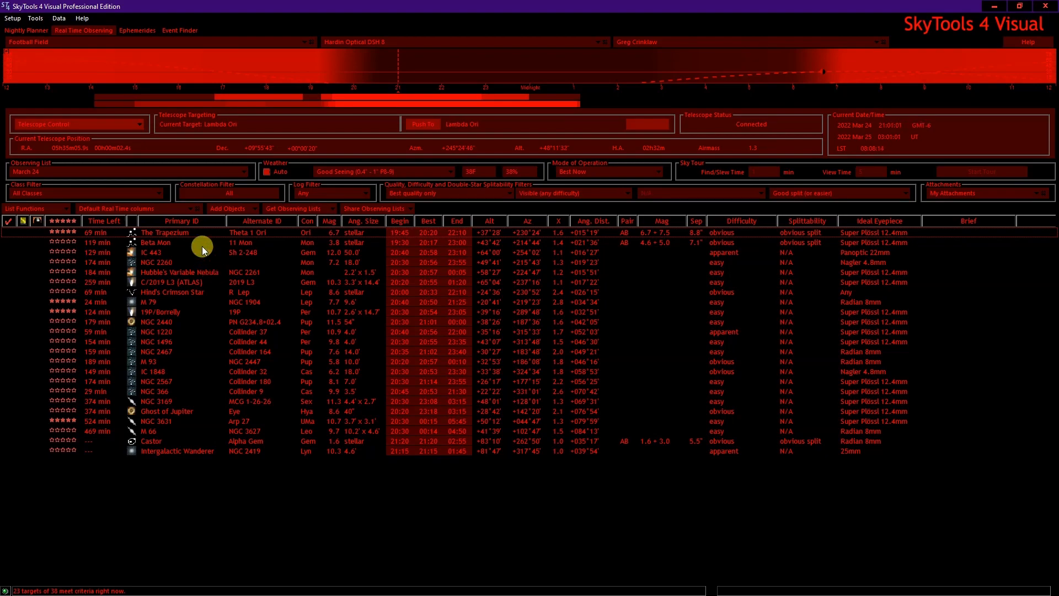
Compare the nightly visibility curves and observing-quality bars of The Trapezium, NGC 2467 and NGC 3631
click(194, 232)
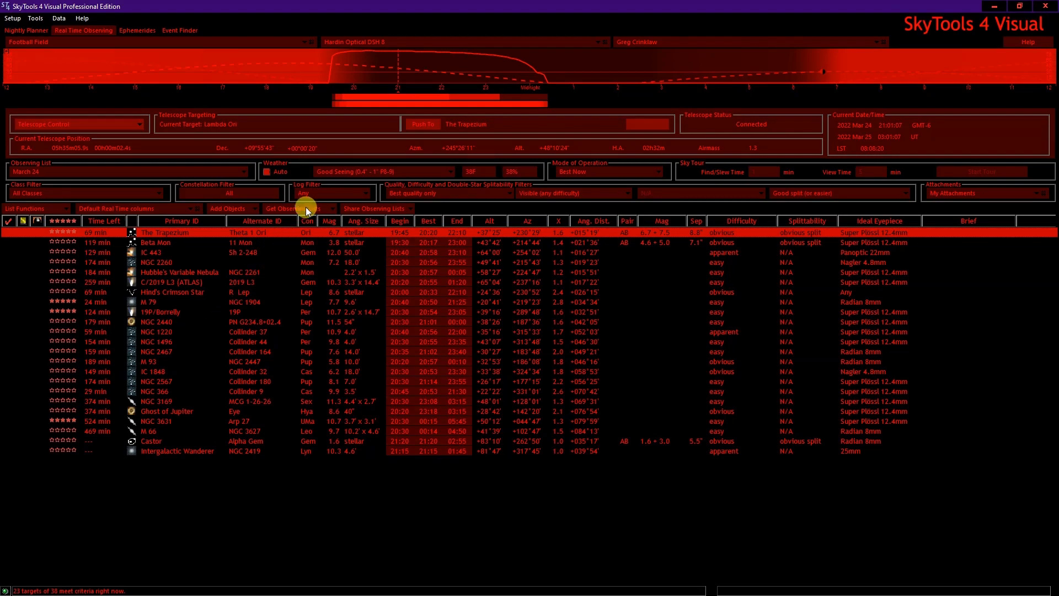
mouse_move(466, 80)
mouse_move(368, 71)
click(105, 350)
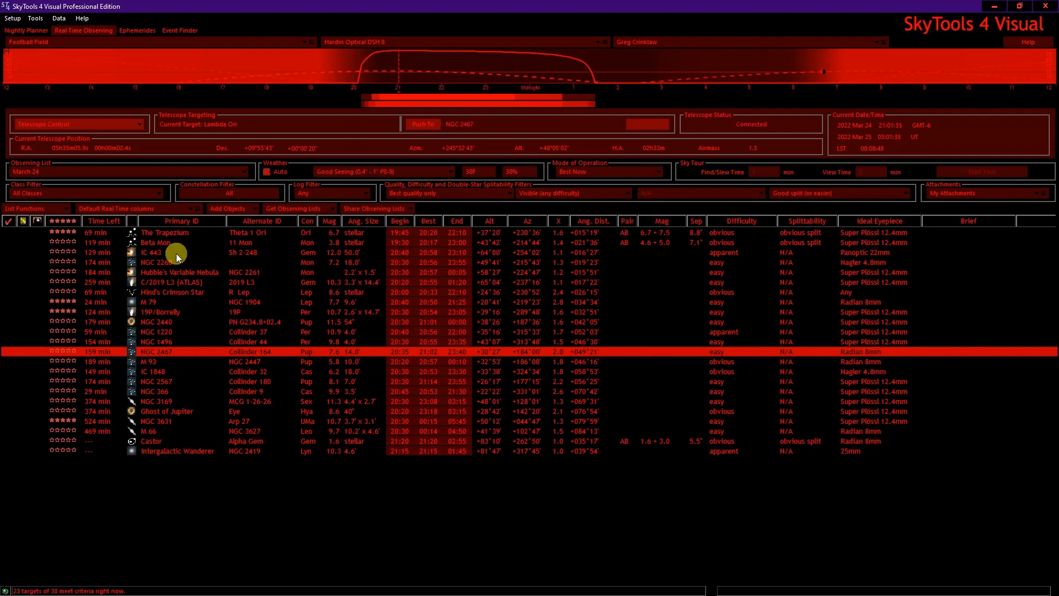
click(171, 229)
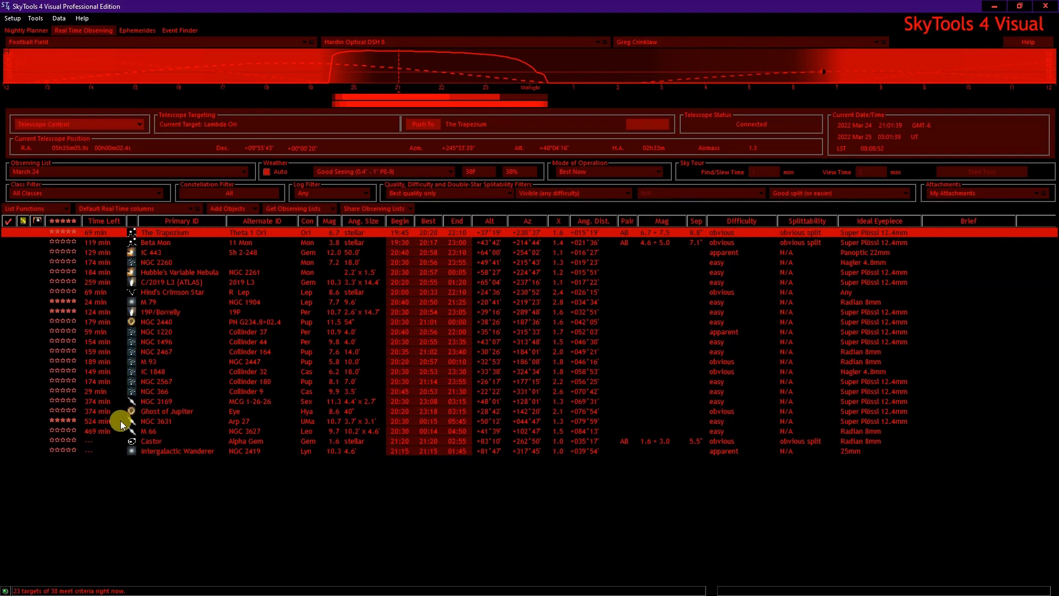
click(172, 422)
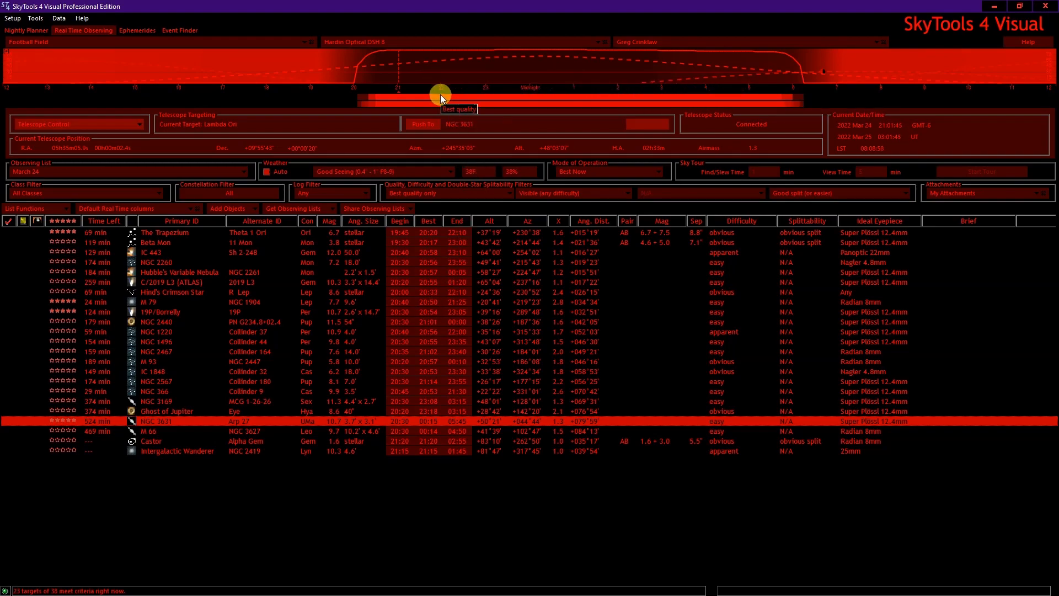
mouse_move(408, 64)
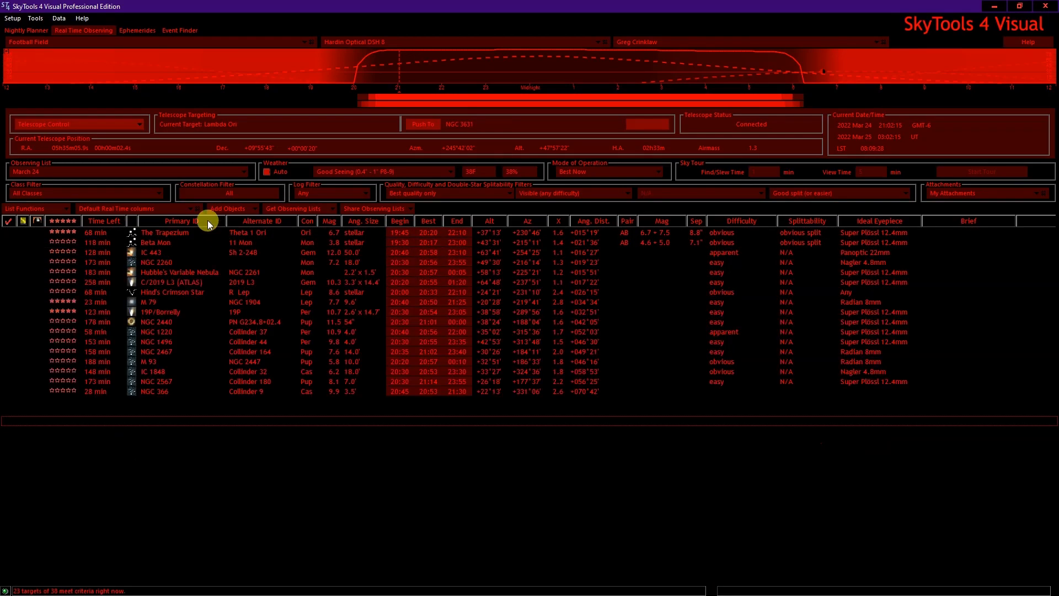
Add the Observing Priority column to the Default Real Time column scheme and save it
click(197, 209)
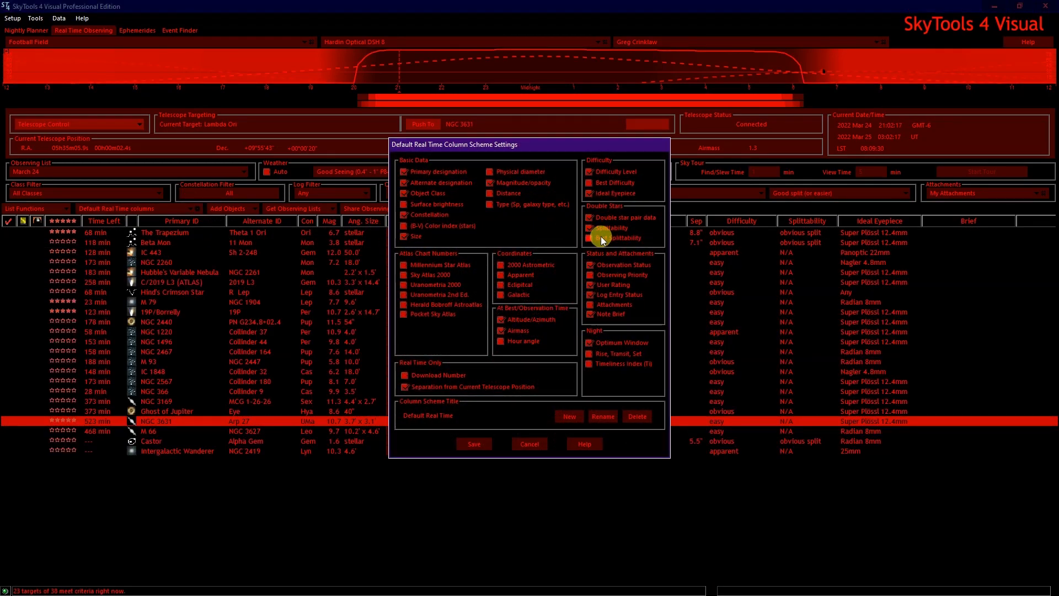
click(463, 448)
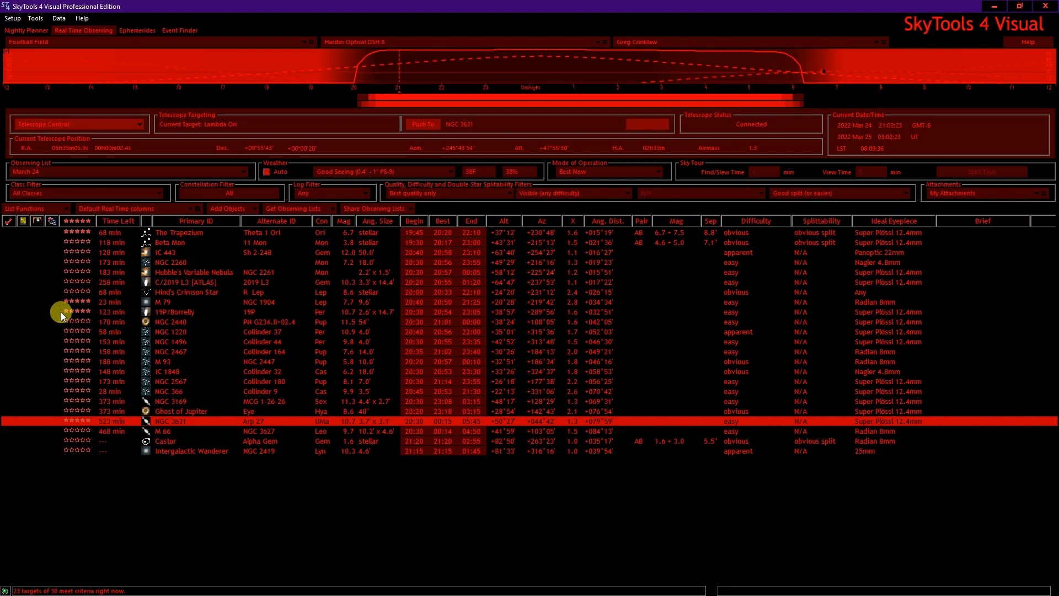
Give comet 19P/Borrelly High Priority, and clear its priority back to No value
click(58, 311)
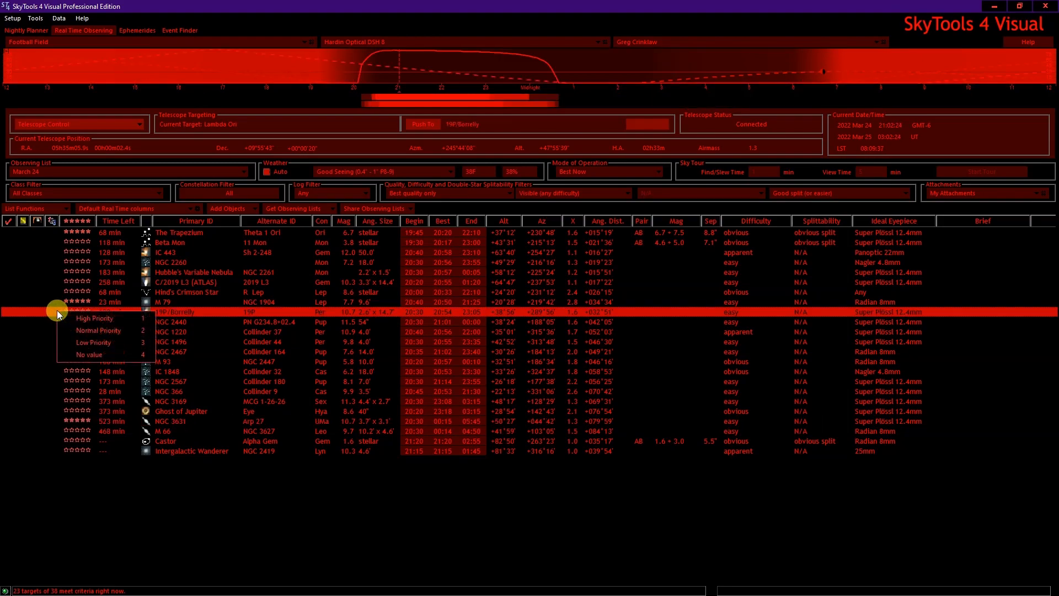
click(111, 318)
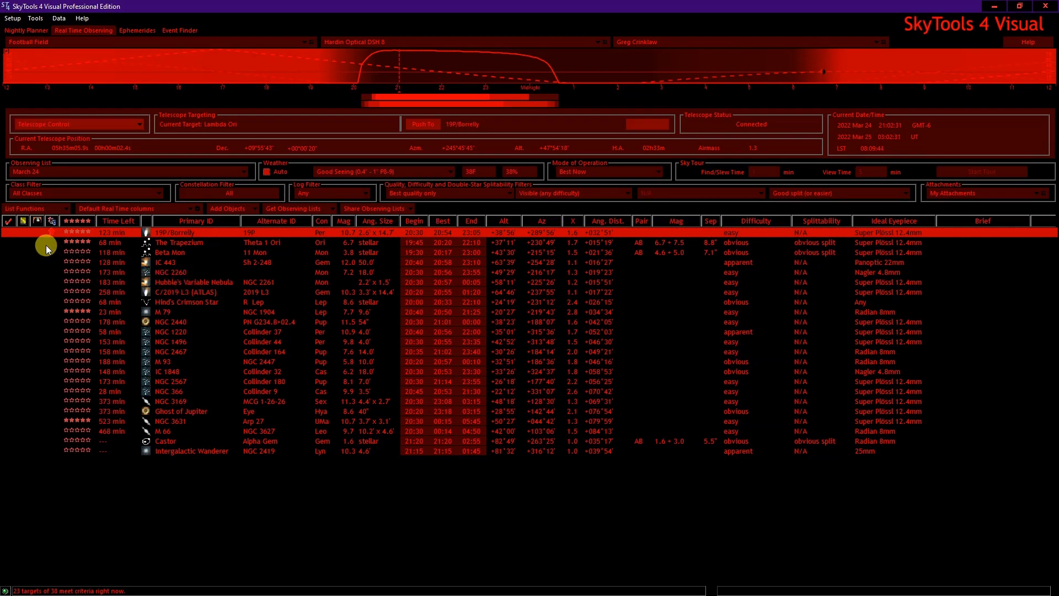
click(54, 234)
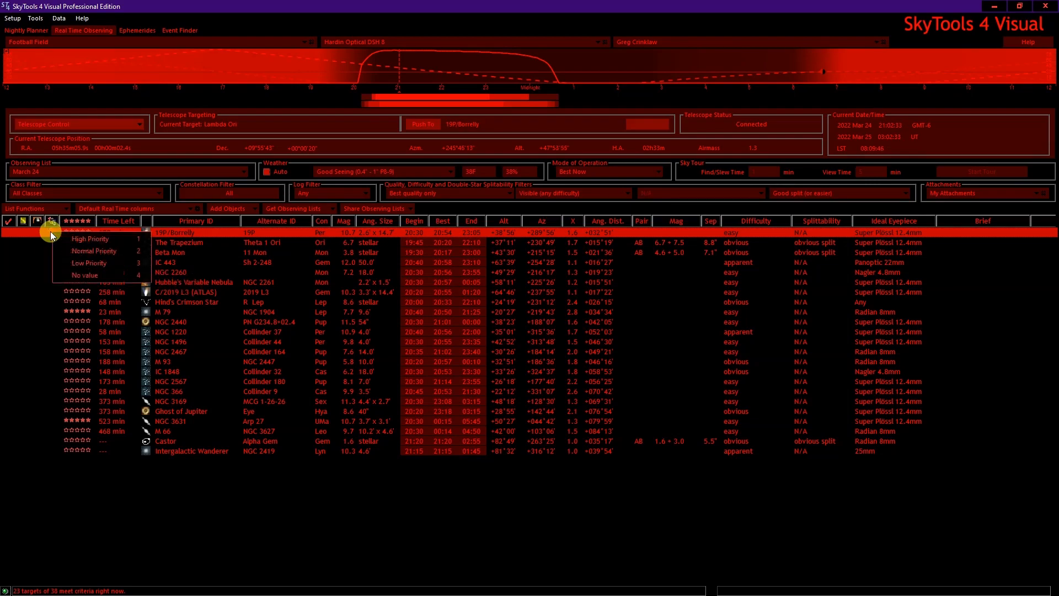
click(100, 274)
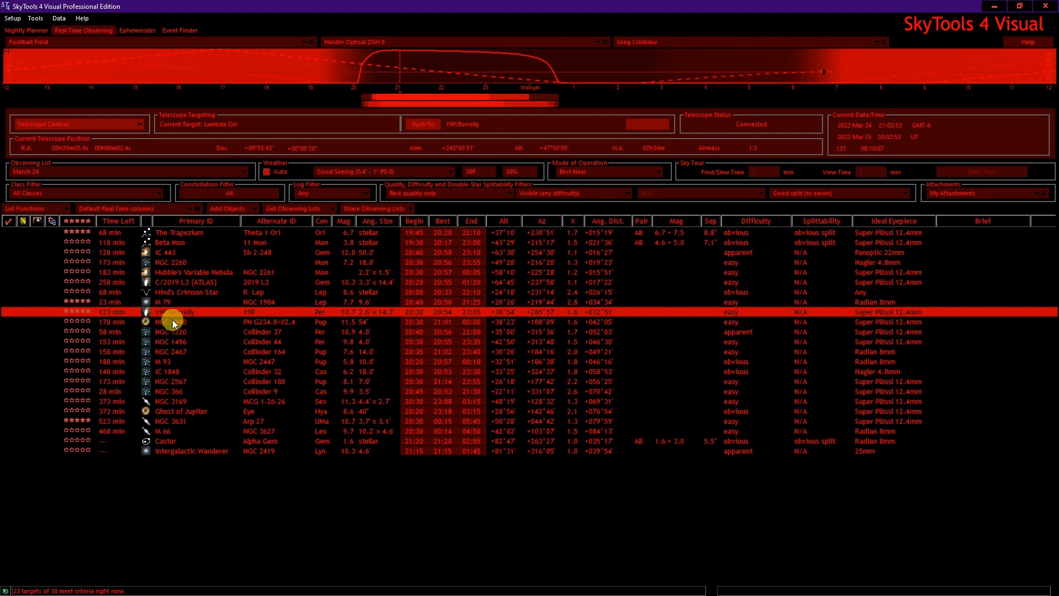
Check all objects currently displayed in the observing list
click(9, 223)
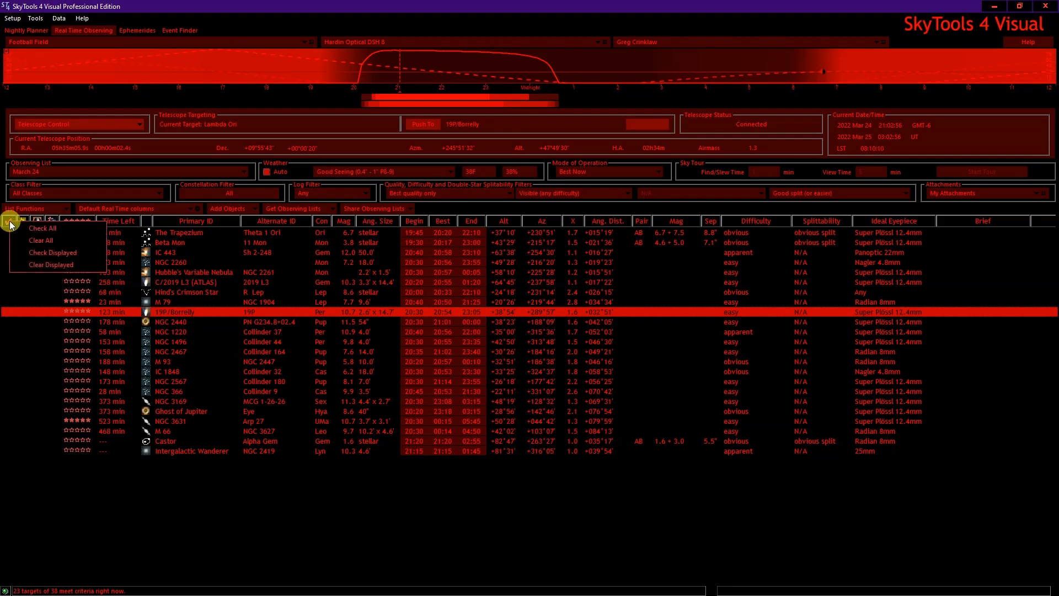
click(94, 254)
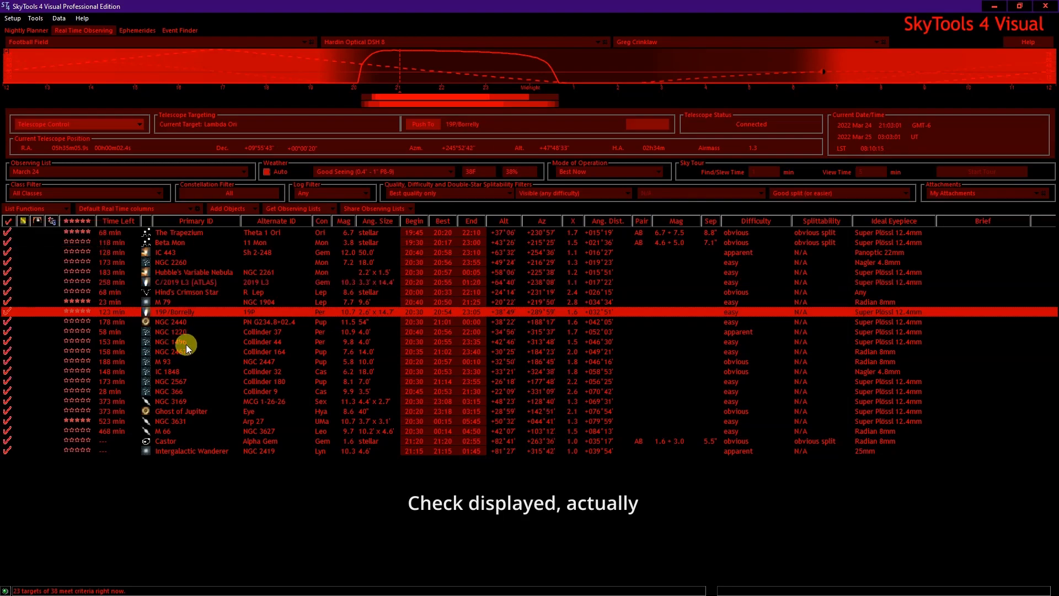
Show all checked observing list entries on the Overhead Sky chart
right_click(7, 282)
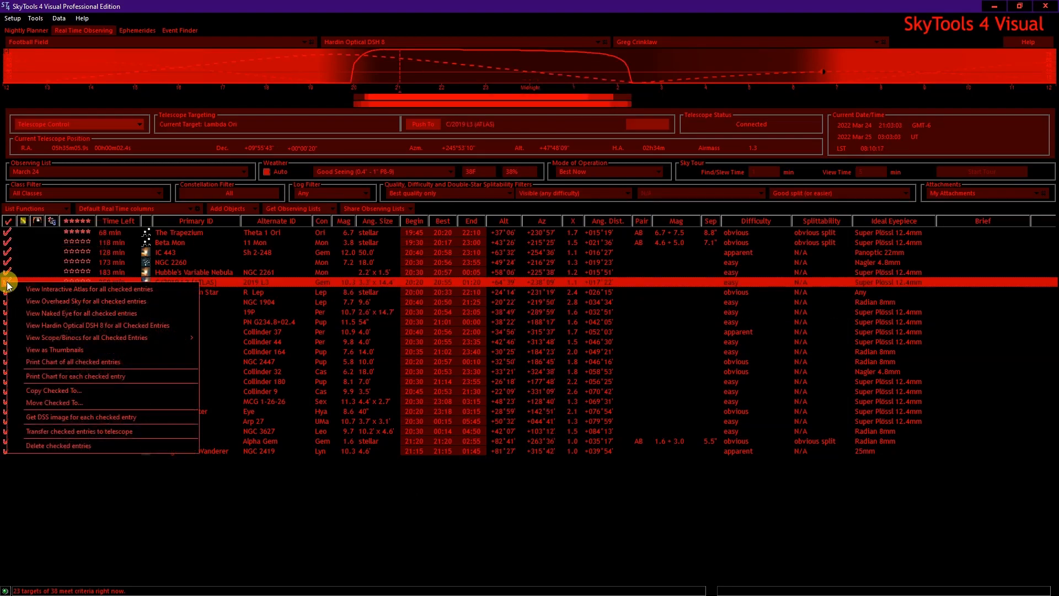
click(167, 302)
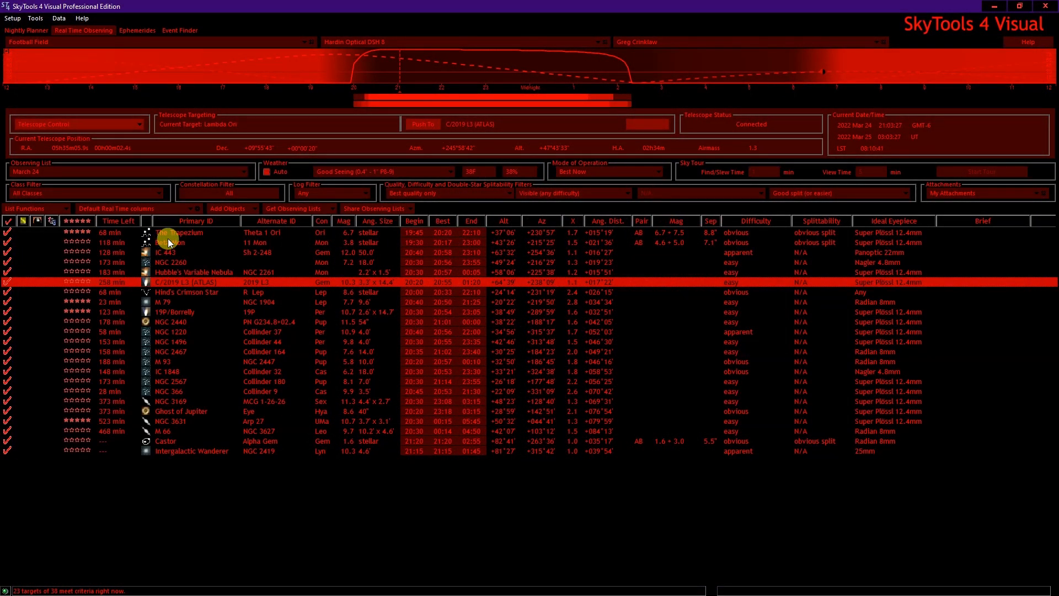
Push the telescope to M 79, and then on to comet 19P/Borrelly
click(181, 300)
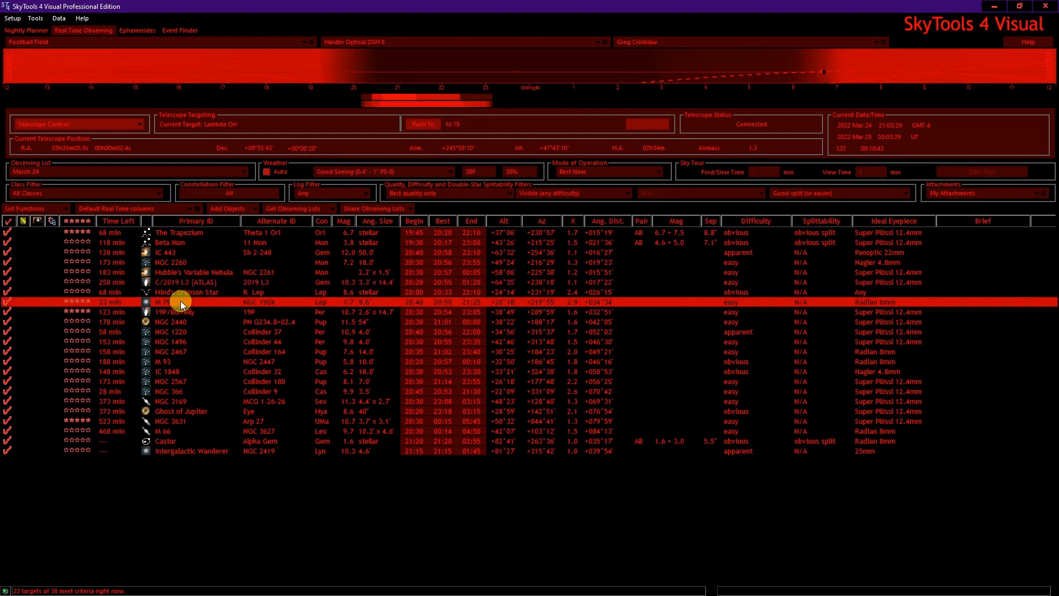
right_click(193, 302)
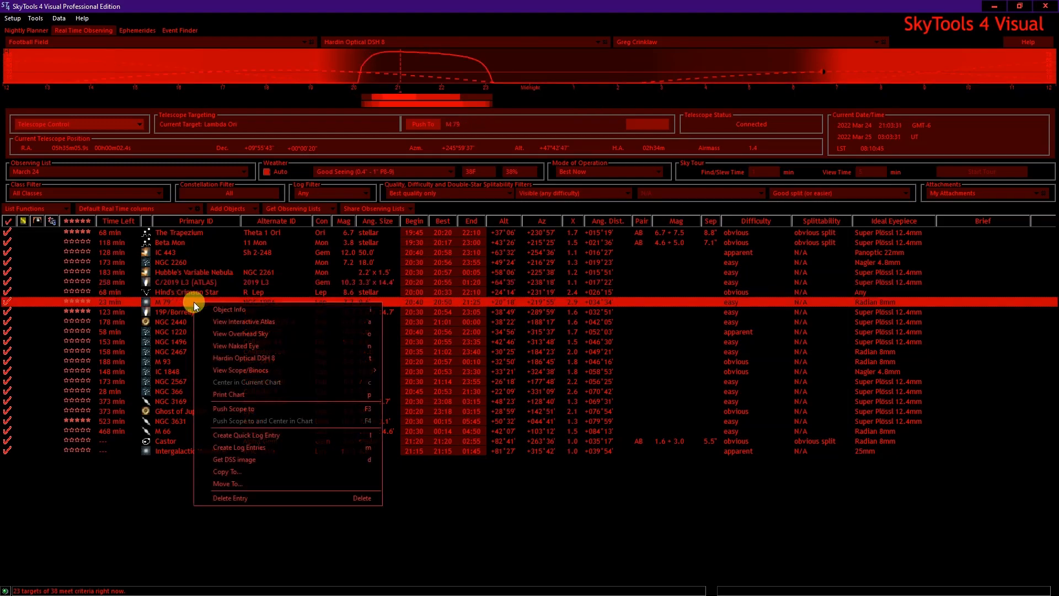
click(187, 302)
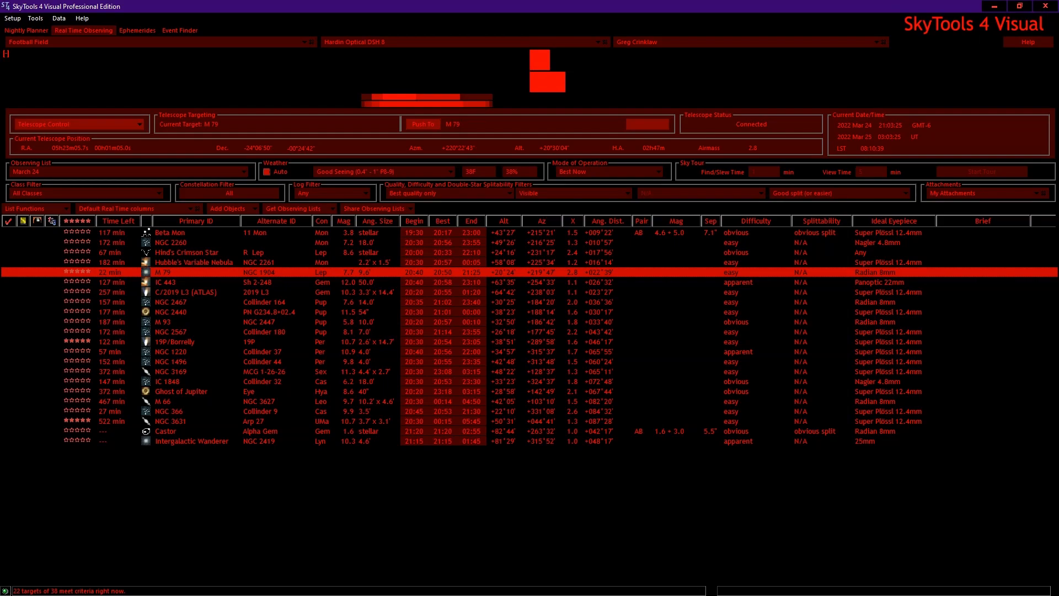
click(204, 343)
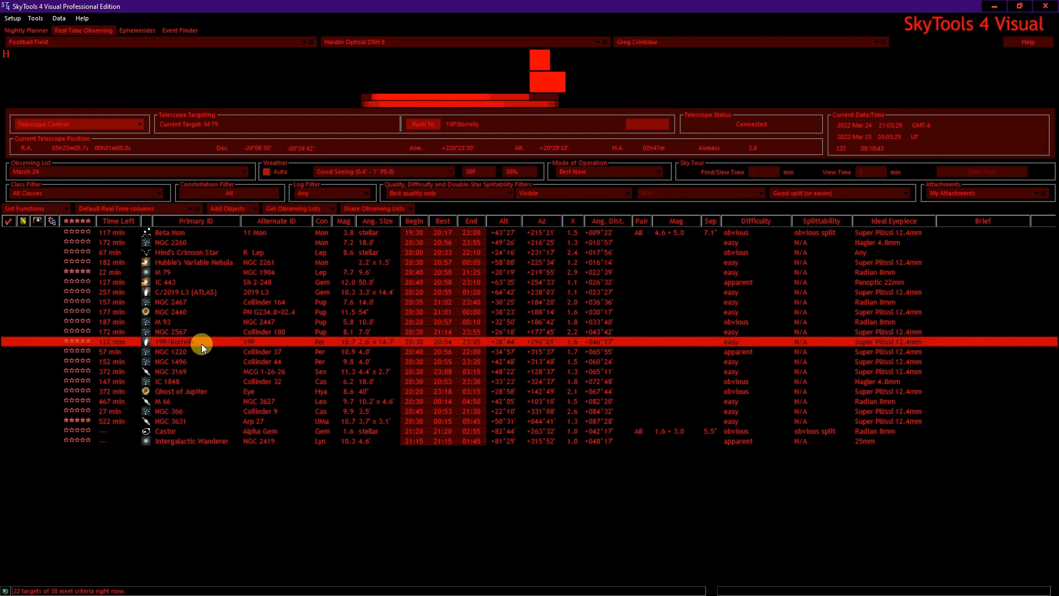
right_click(201, 346)
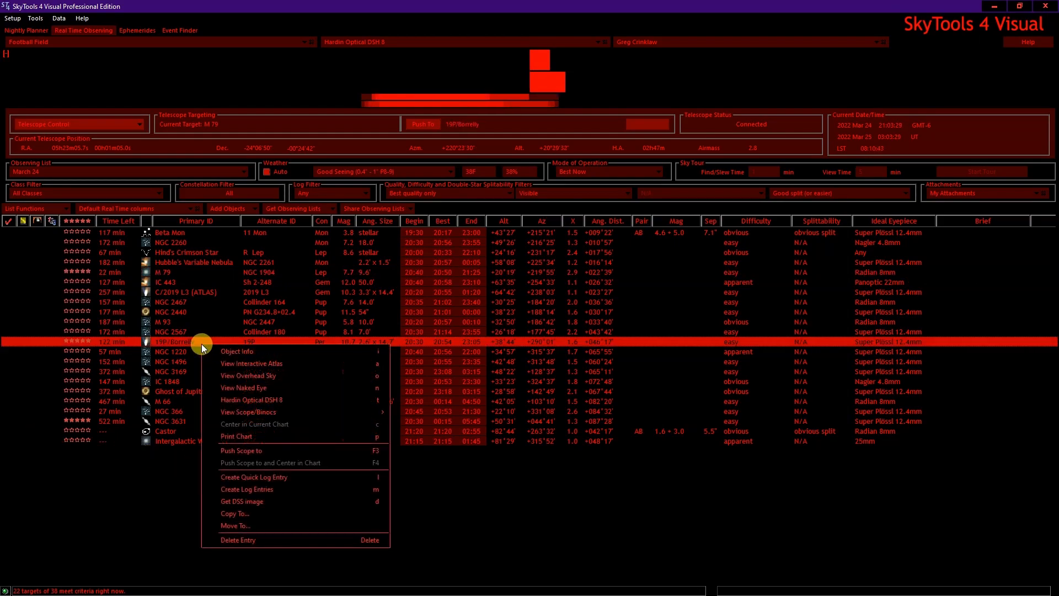
click(277, 449)
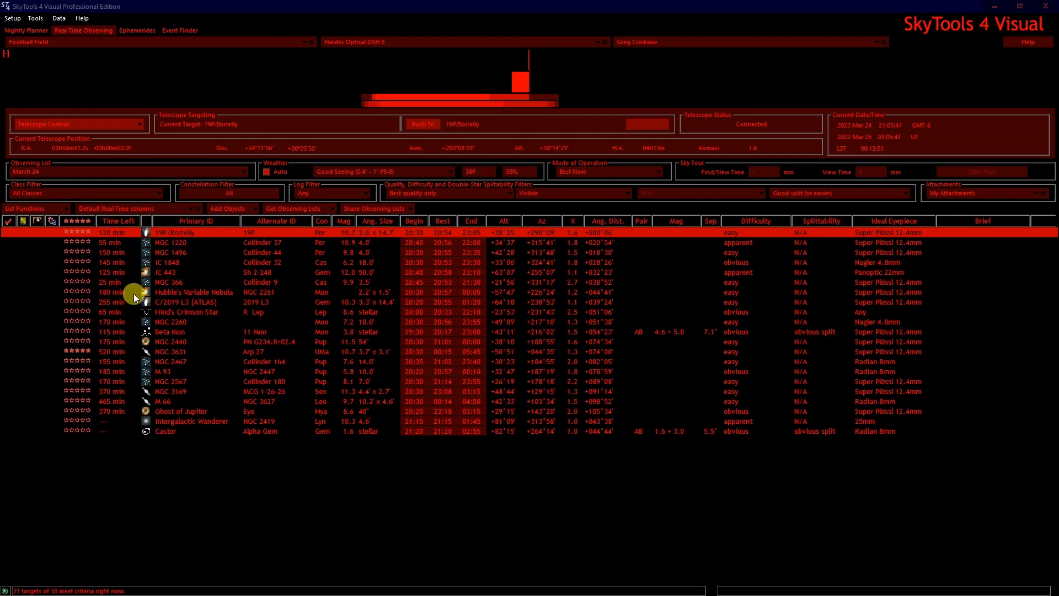
Clear the checks of the displayed objects, and check NGC 1220, NGC 1496, IC 1848, IC 443 and NGC 366
click(11, 55)
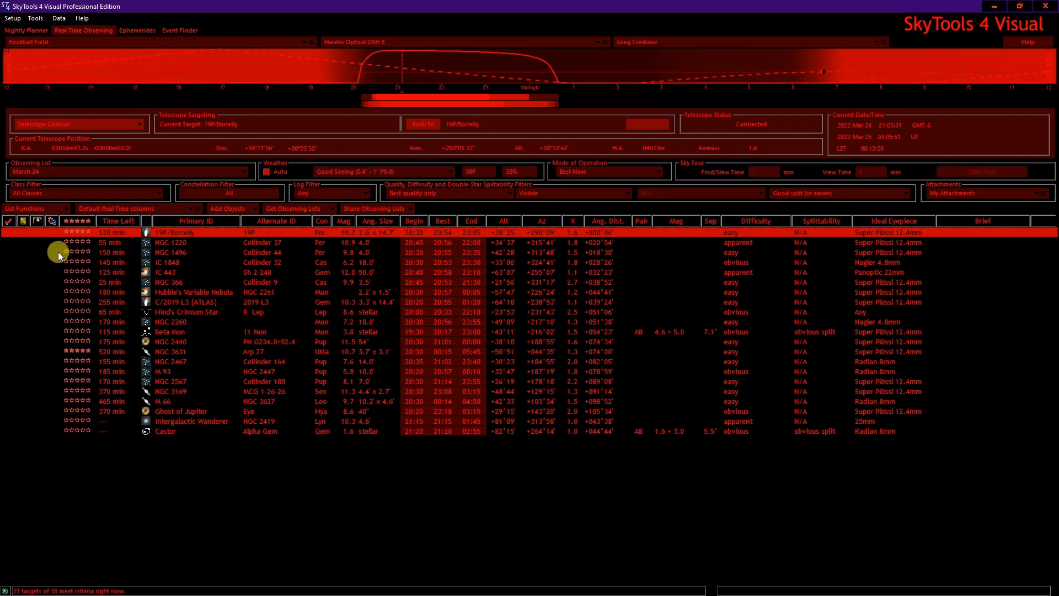
click(9, 223)
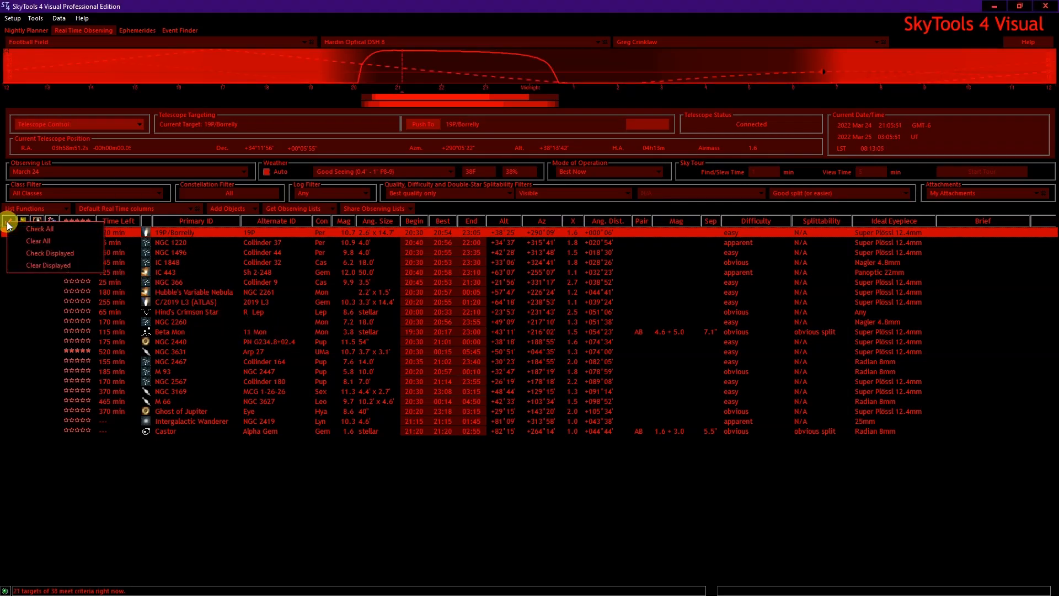
click(73, 264)
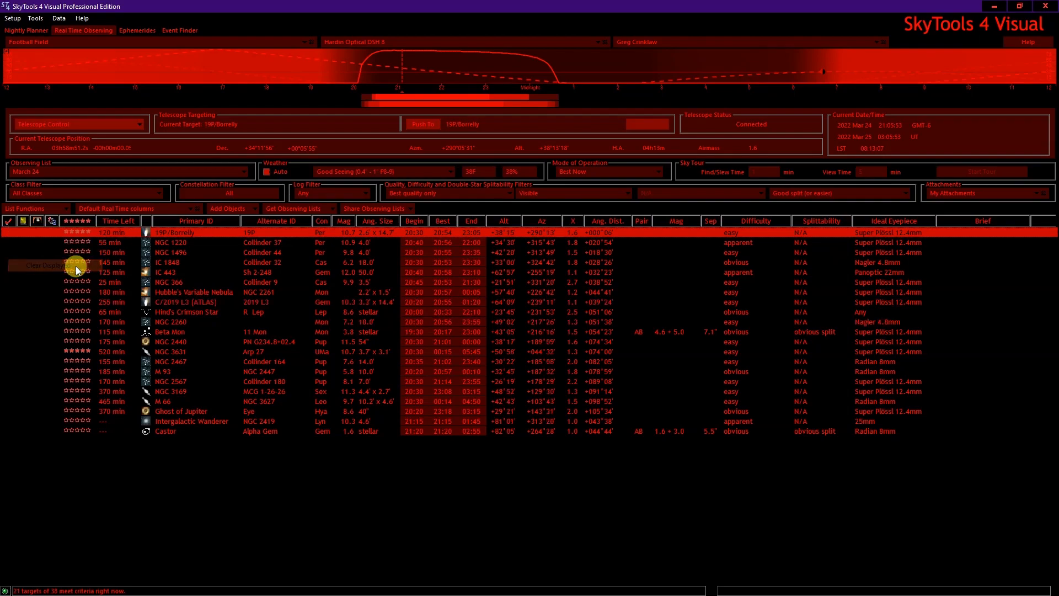
click(7, 242)
drag(9, 254, 7, 282)
click(198, 283)
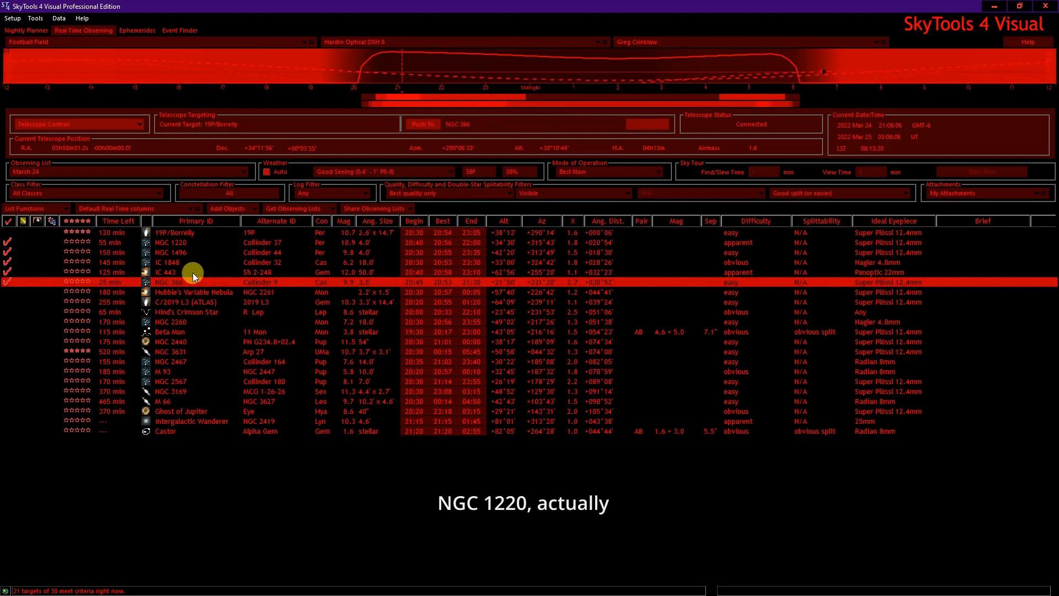
View all checked entries together on the Overhead Sky chart with NGC 1220 selected, and close the chart
click(180, 243)
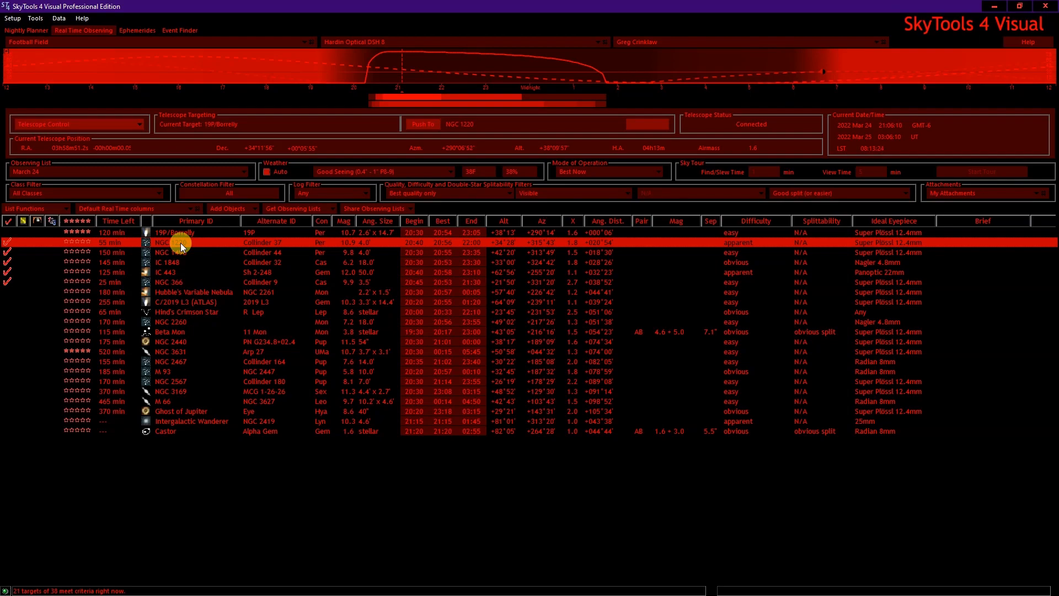
right_click(8, 243)
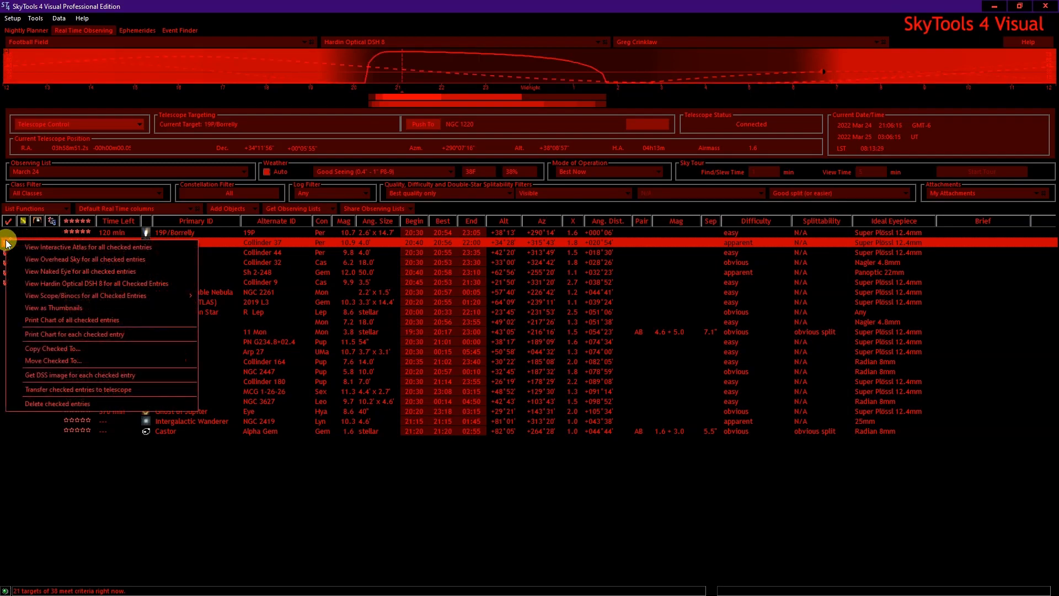
click(55, 260)
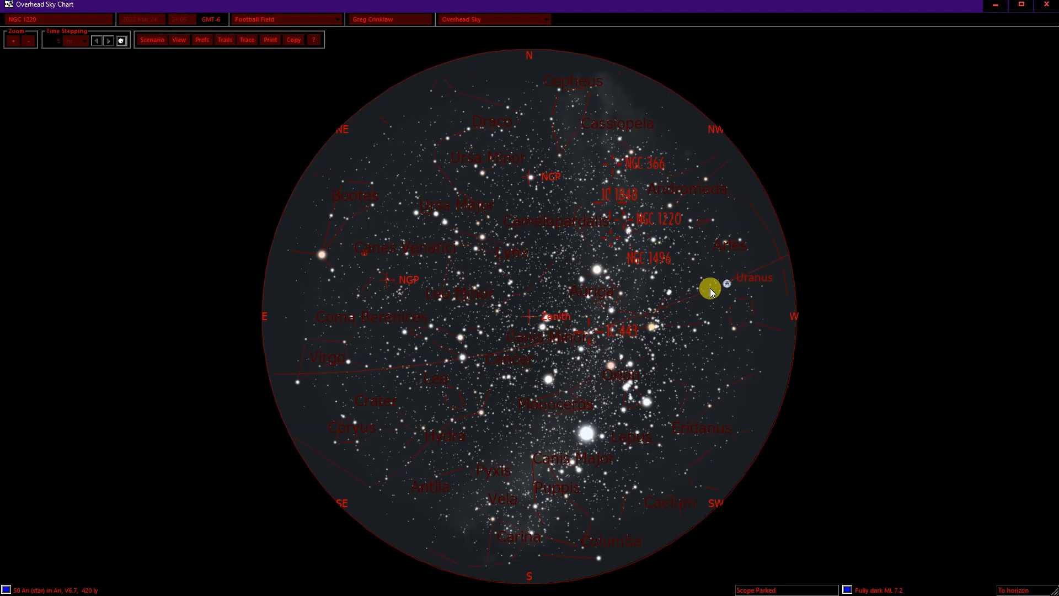
click(710, 288)
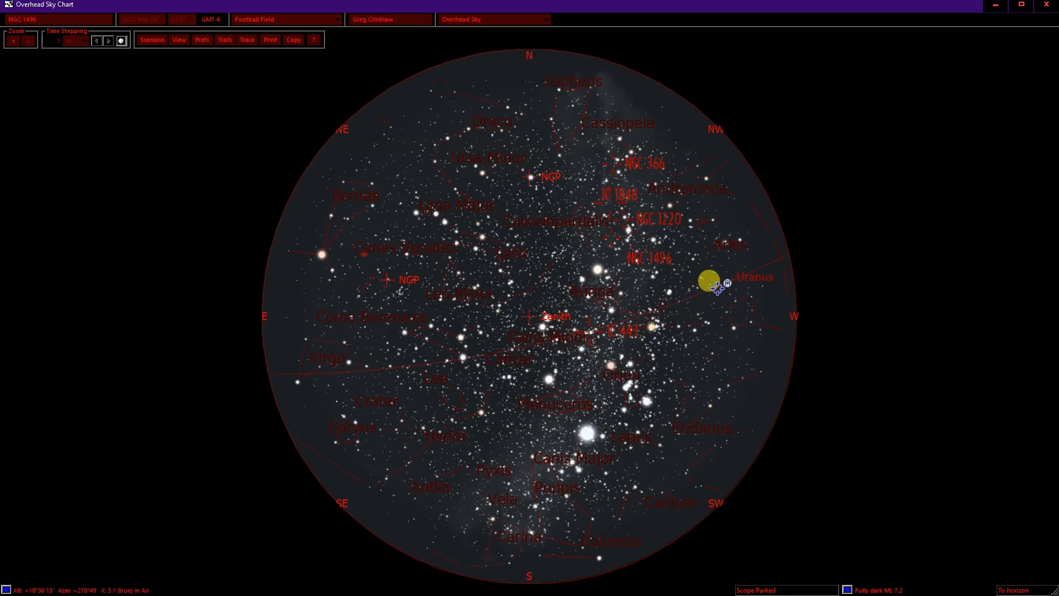
click(1047, 5)
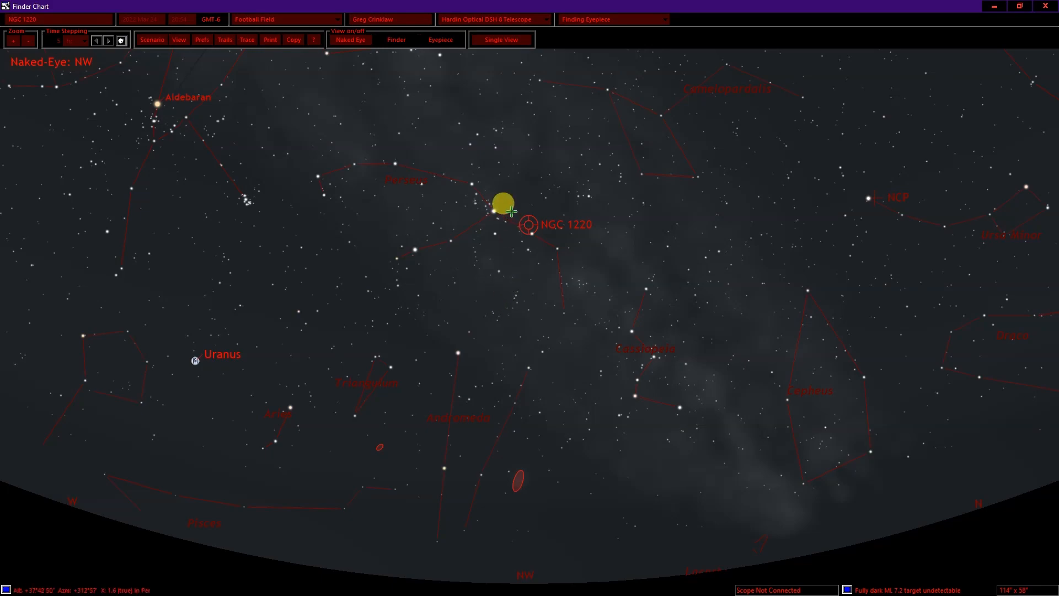
In the eyepiece view of NGC 1220, view the object information at the cluster's centre and its spoken information options
click(443, 42)
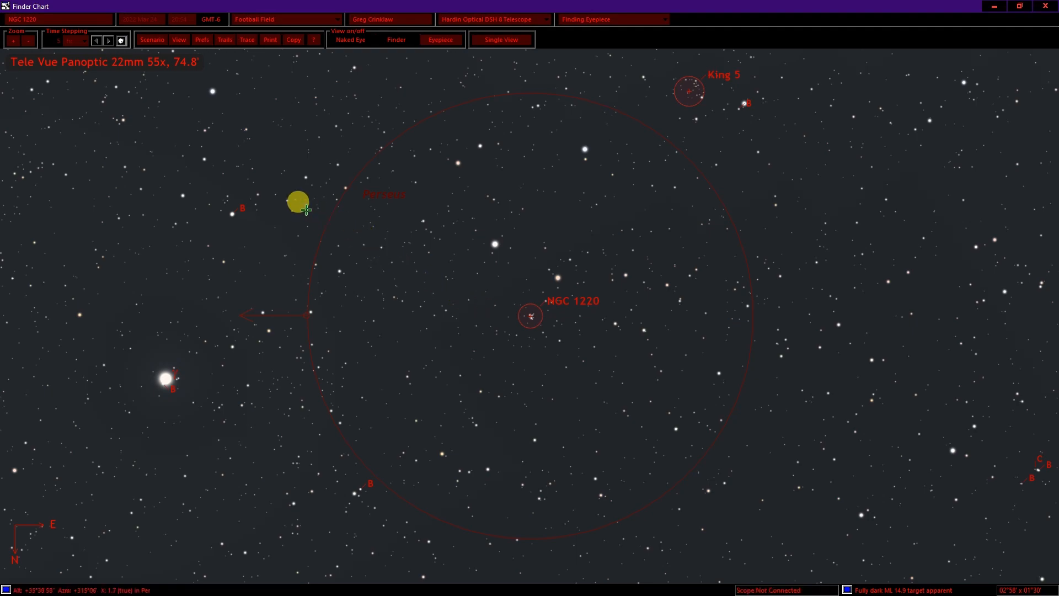
right_click(529, 315)
click(591, 322)
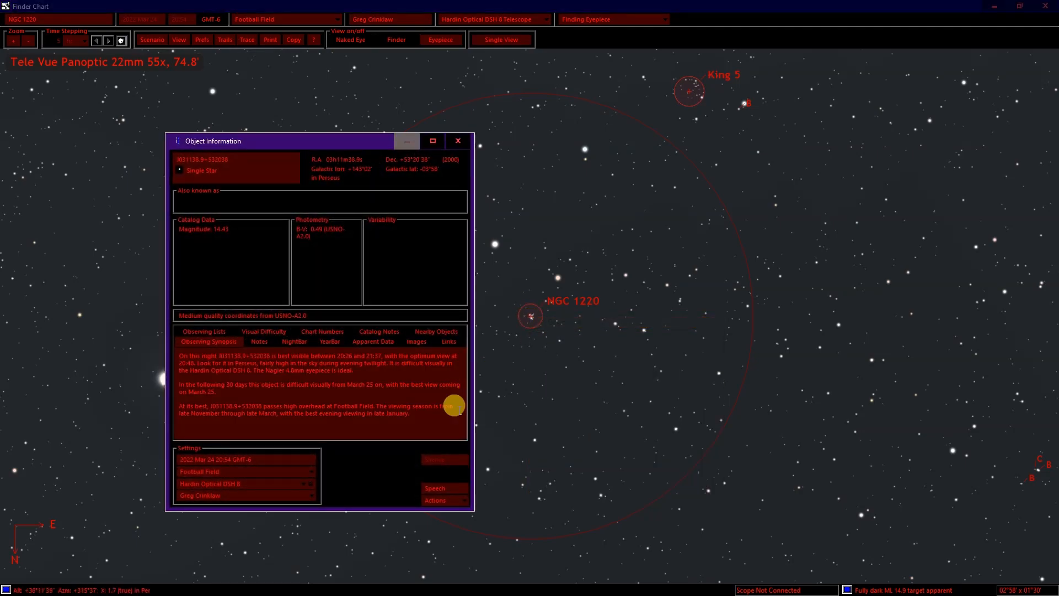
click(452, 488)
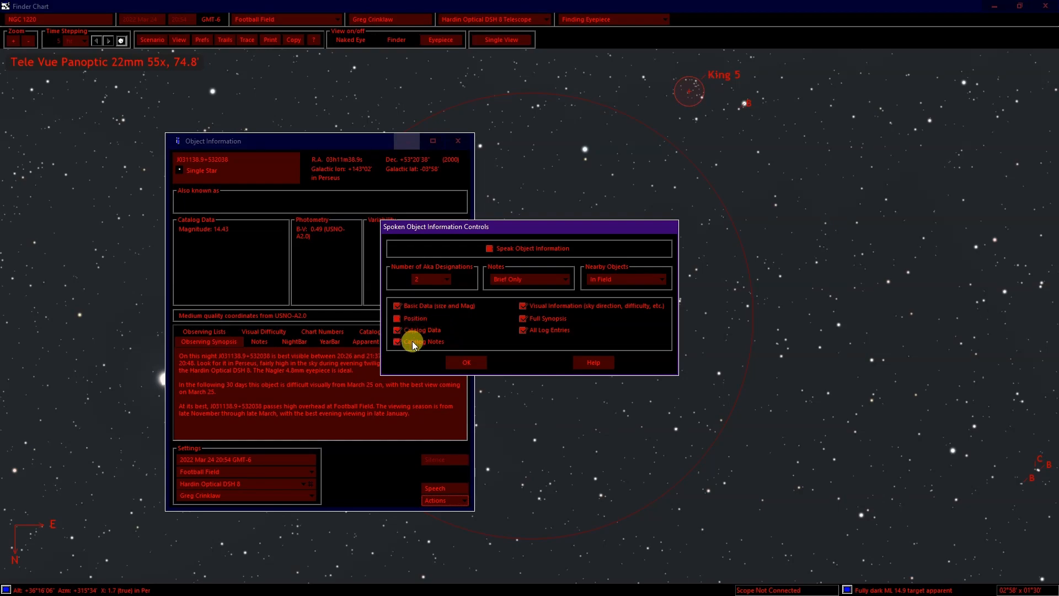
click(466, 362)
click(458, 141)
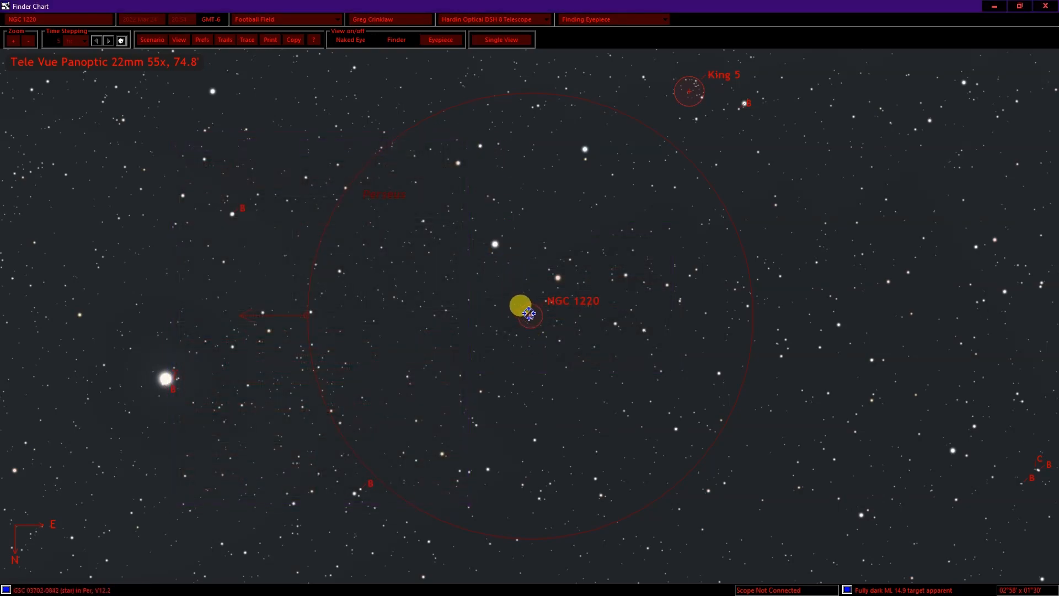
View the object information of the star HD 19558 and of the chart target NGC 1220
right_click(495, 245)
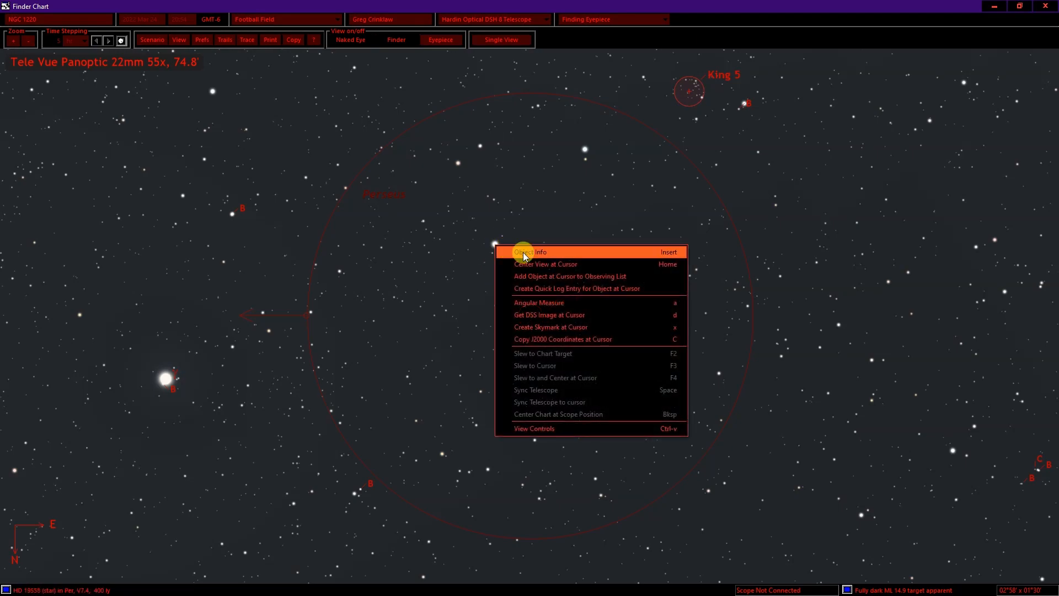
click(523, 252)
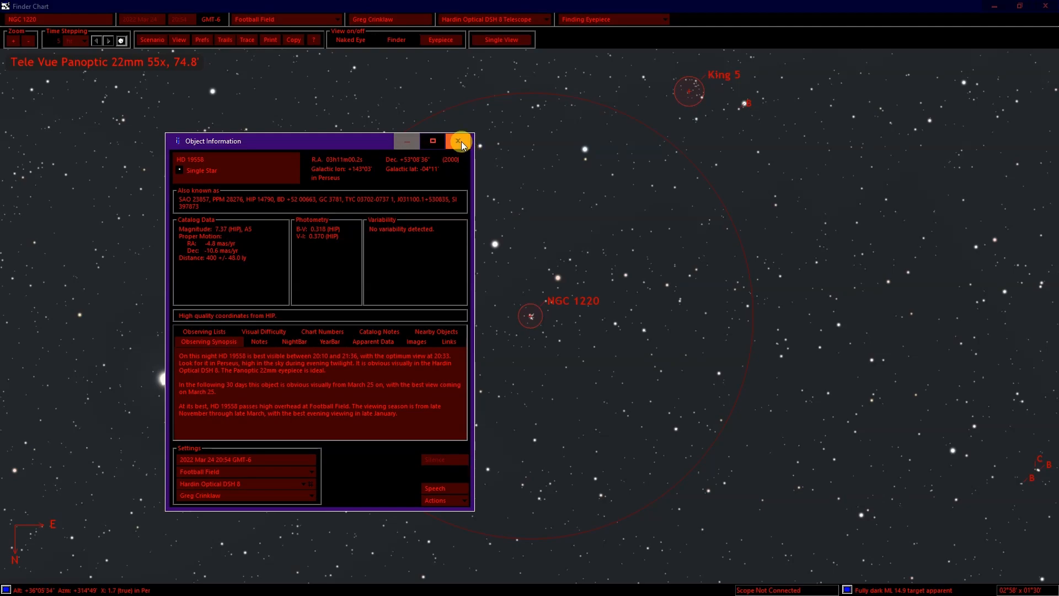
click(461, 144)
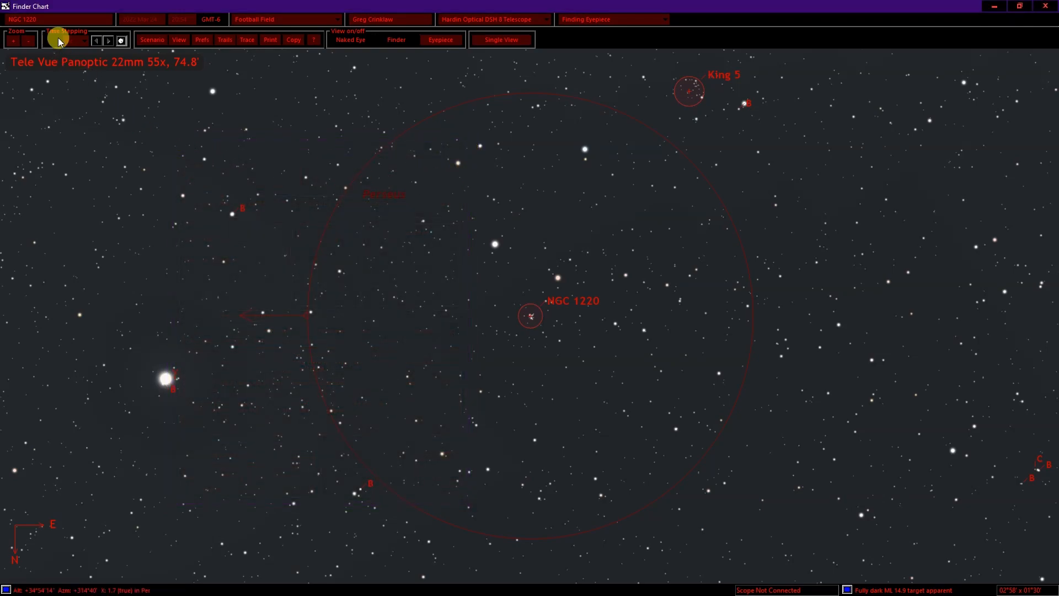
click(60, 21)
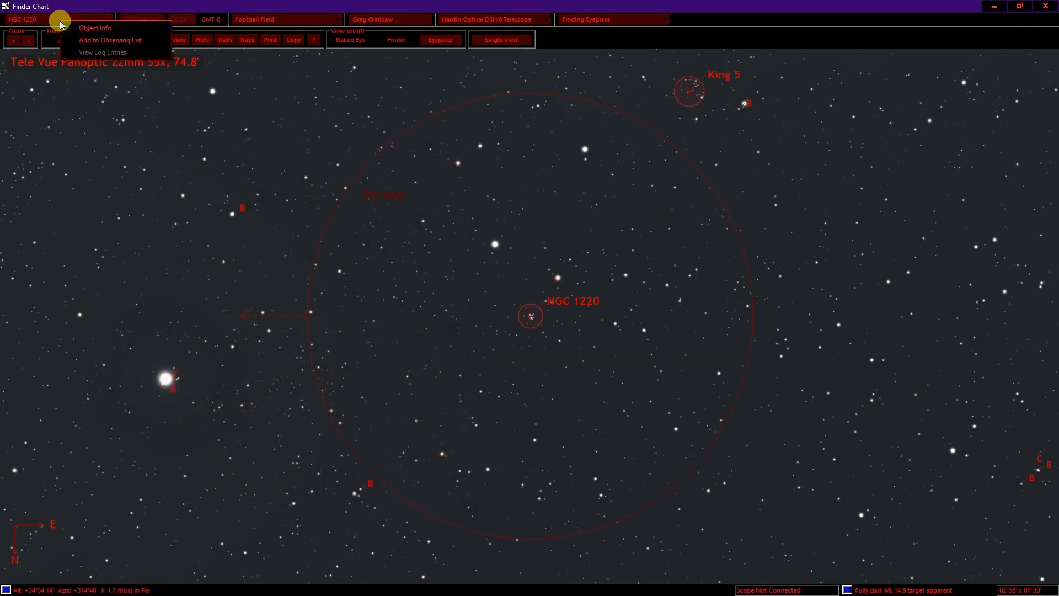
click(98, 28)
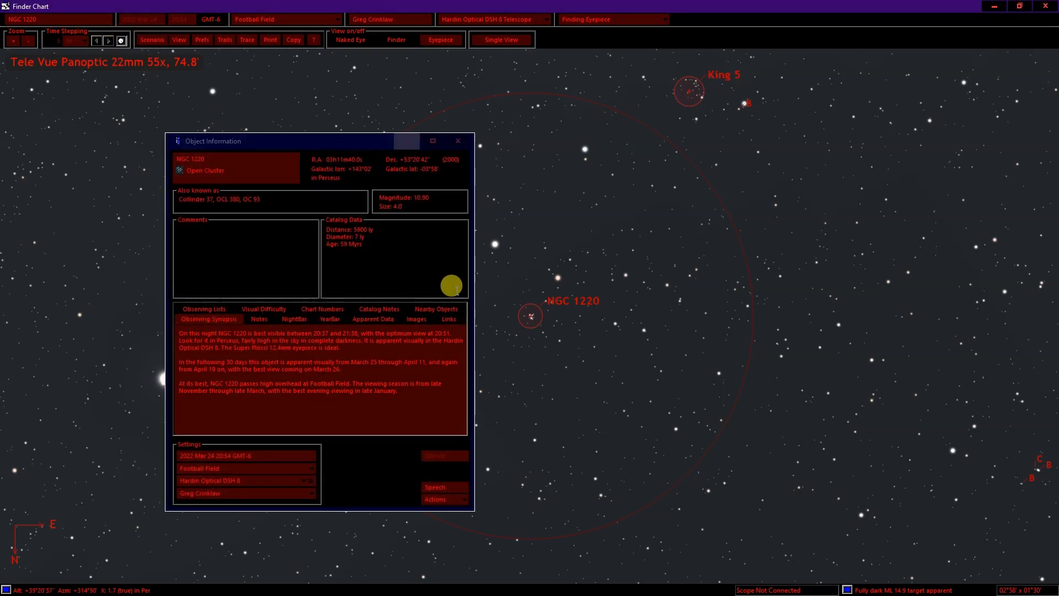
click(458, 142)
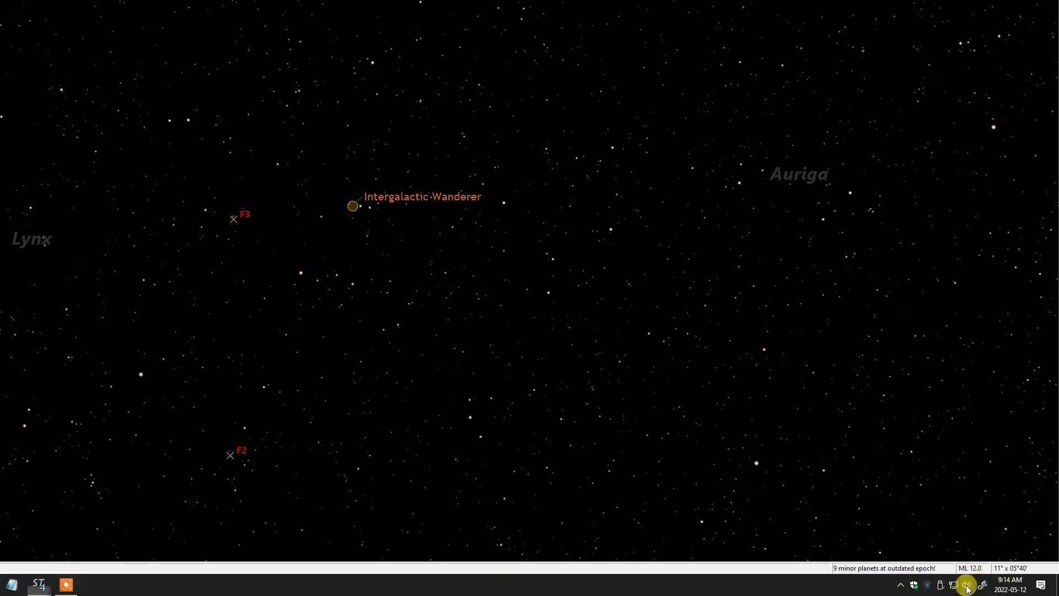
Lower the Interactive Atlas volume slightly in the Windows Volume Mixer and close the mixer
right_click(966, 588)
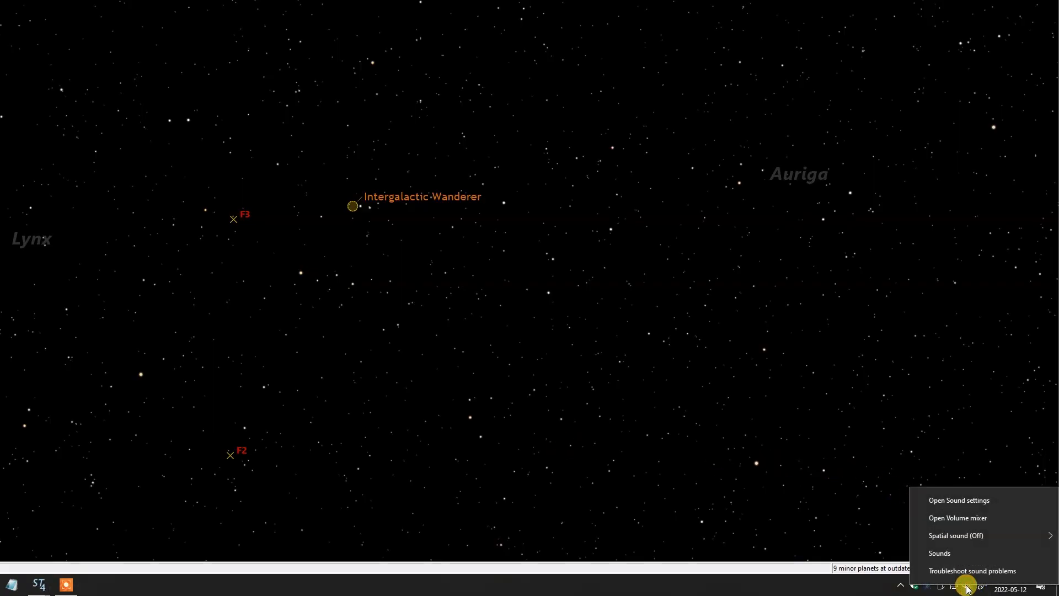
click(961, 518)
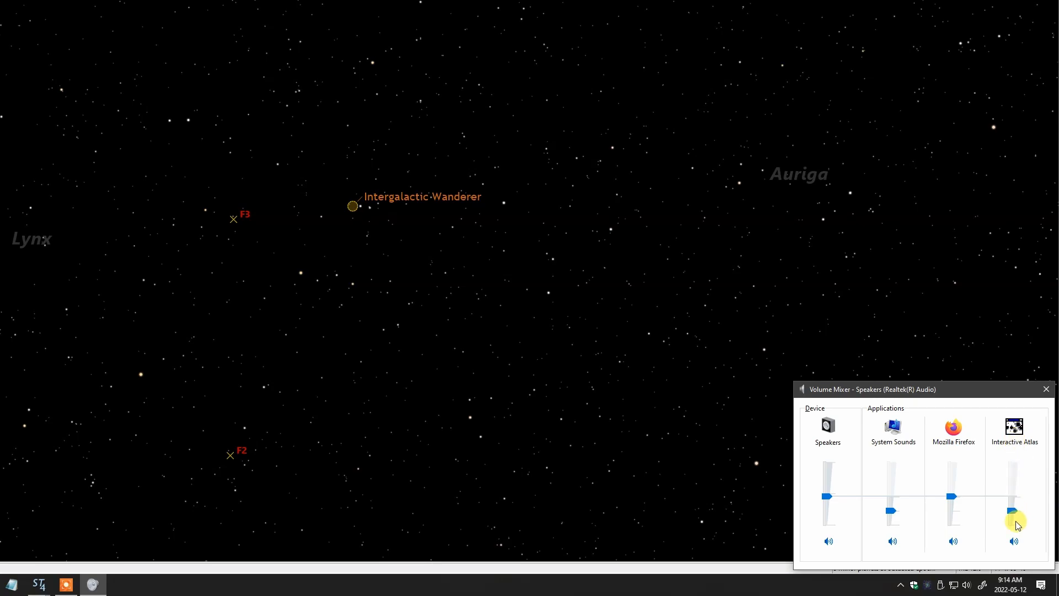
drag(1011, 508, 1011, 513)
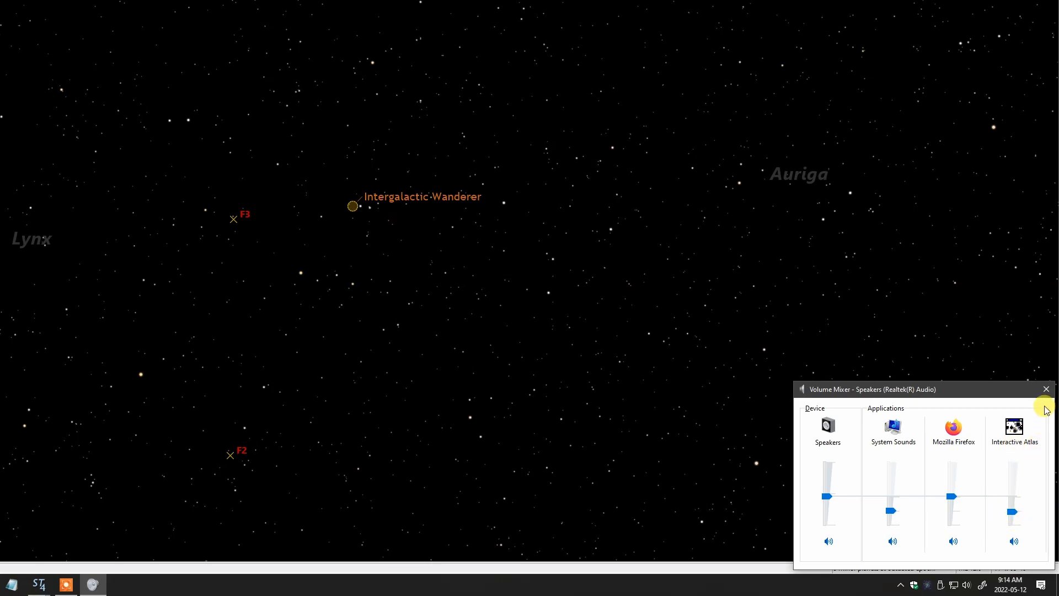
click(1045, 392)
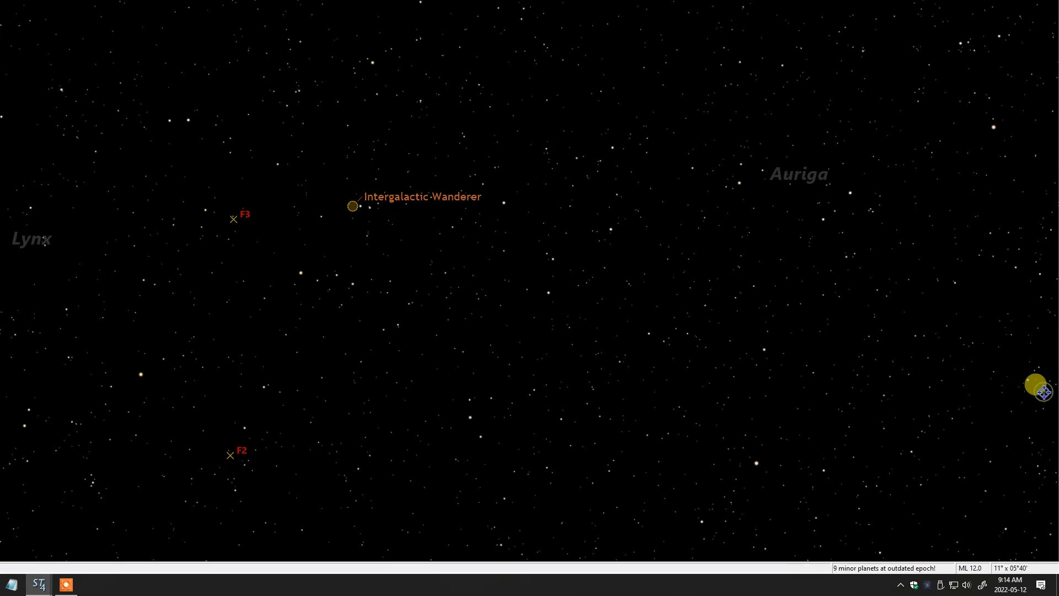